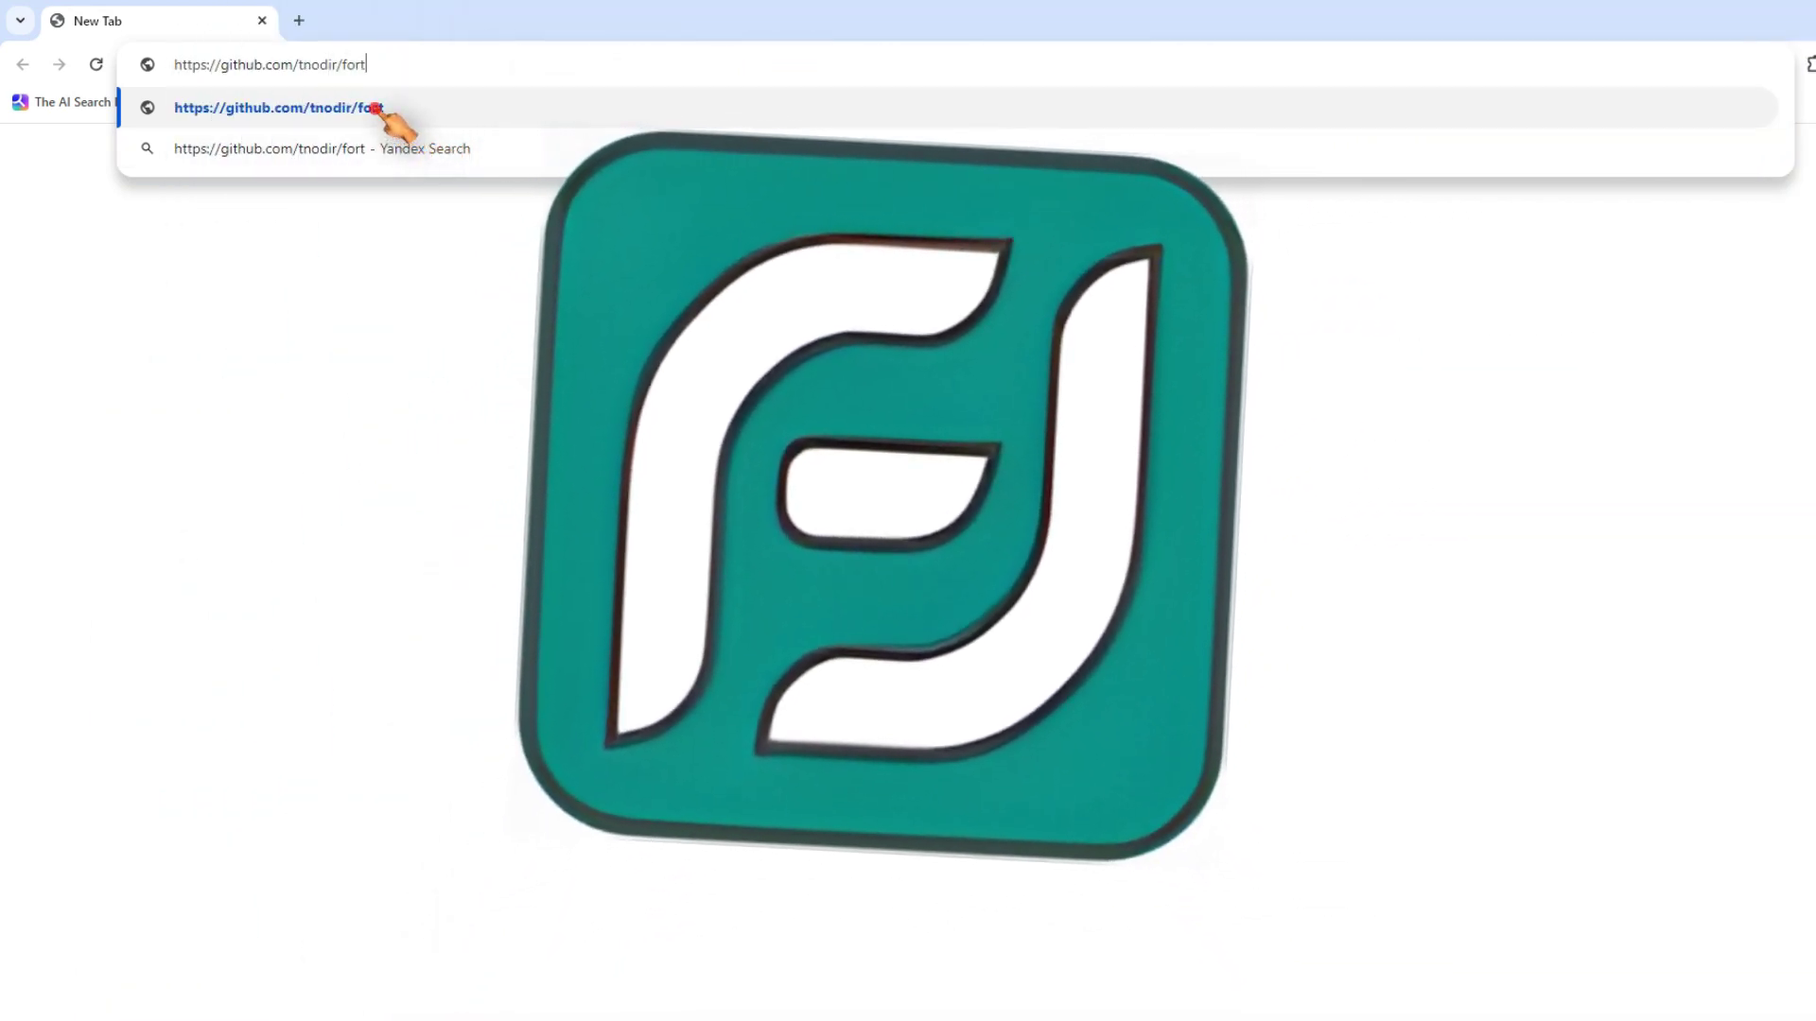
# - Download FortFirewall-3.12.1-windows10-x86_64.exe from the 3.12.1 release of tnodir/fort
pyautogui.click(376, 107)
pyautogui.click(137, 558)
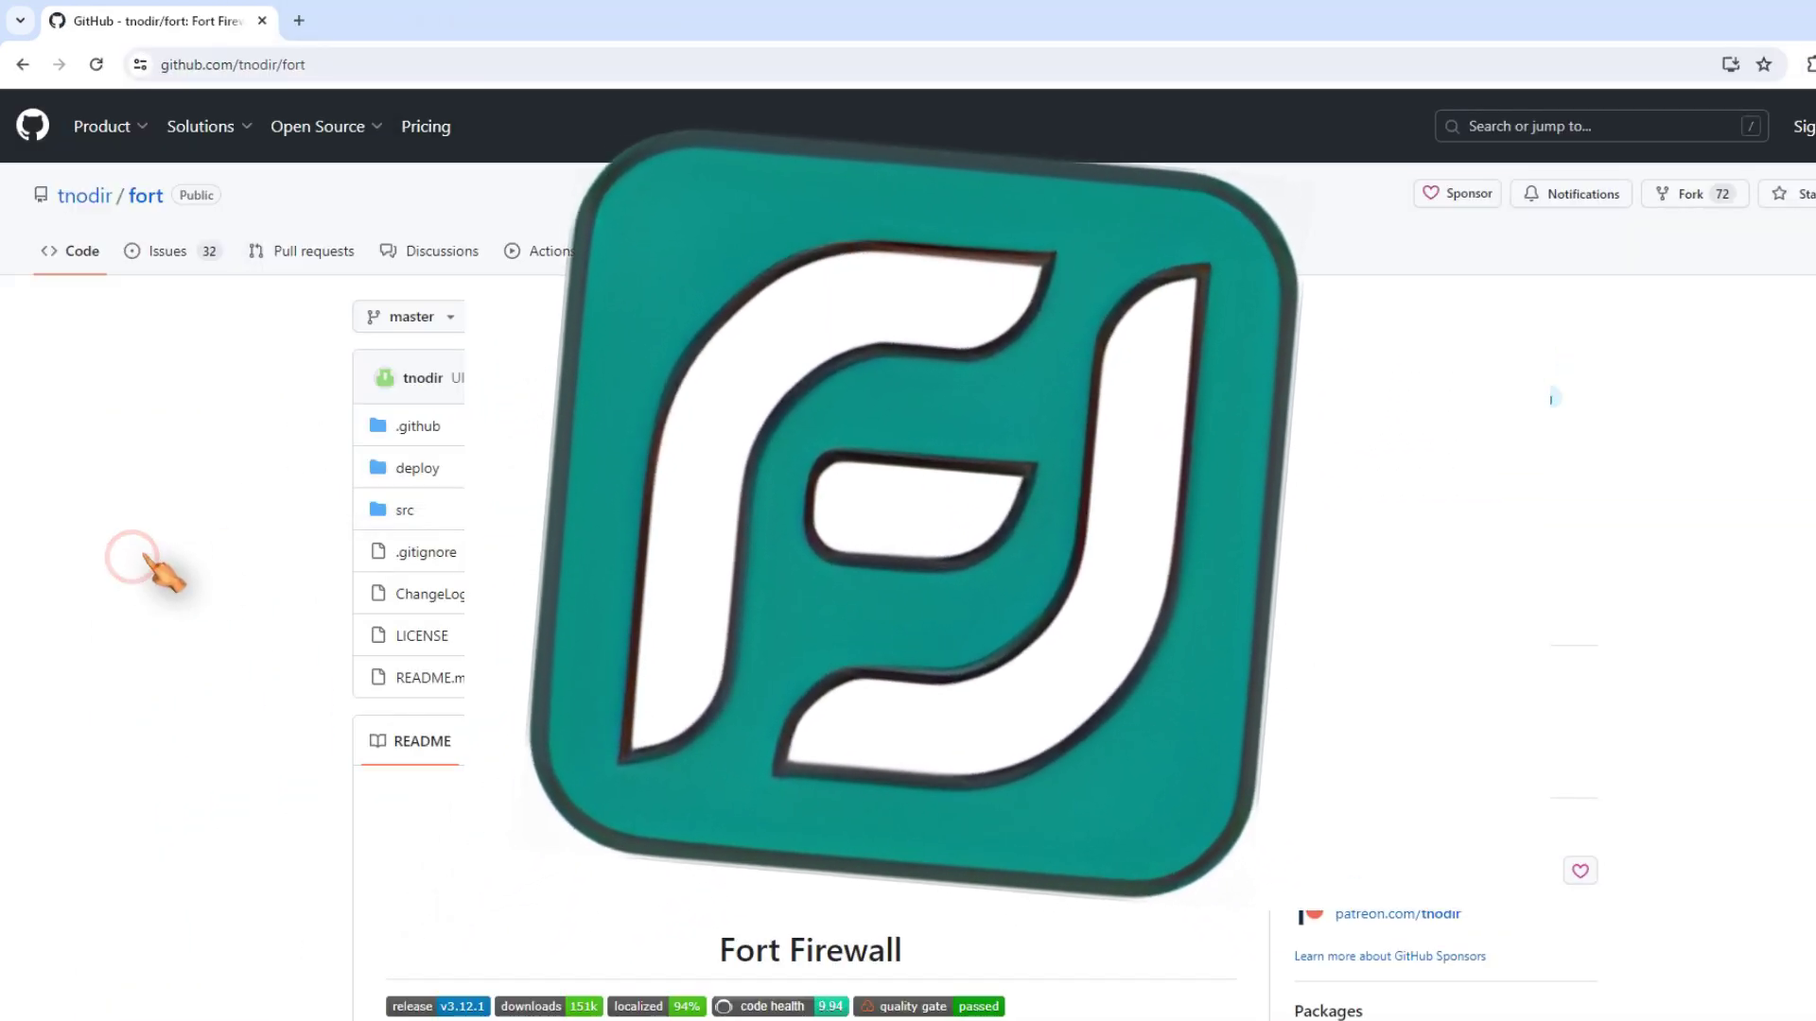
pyautogui.scroll(-3, 183, 567)
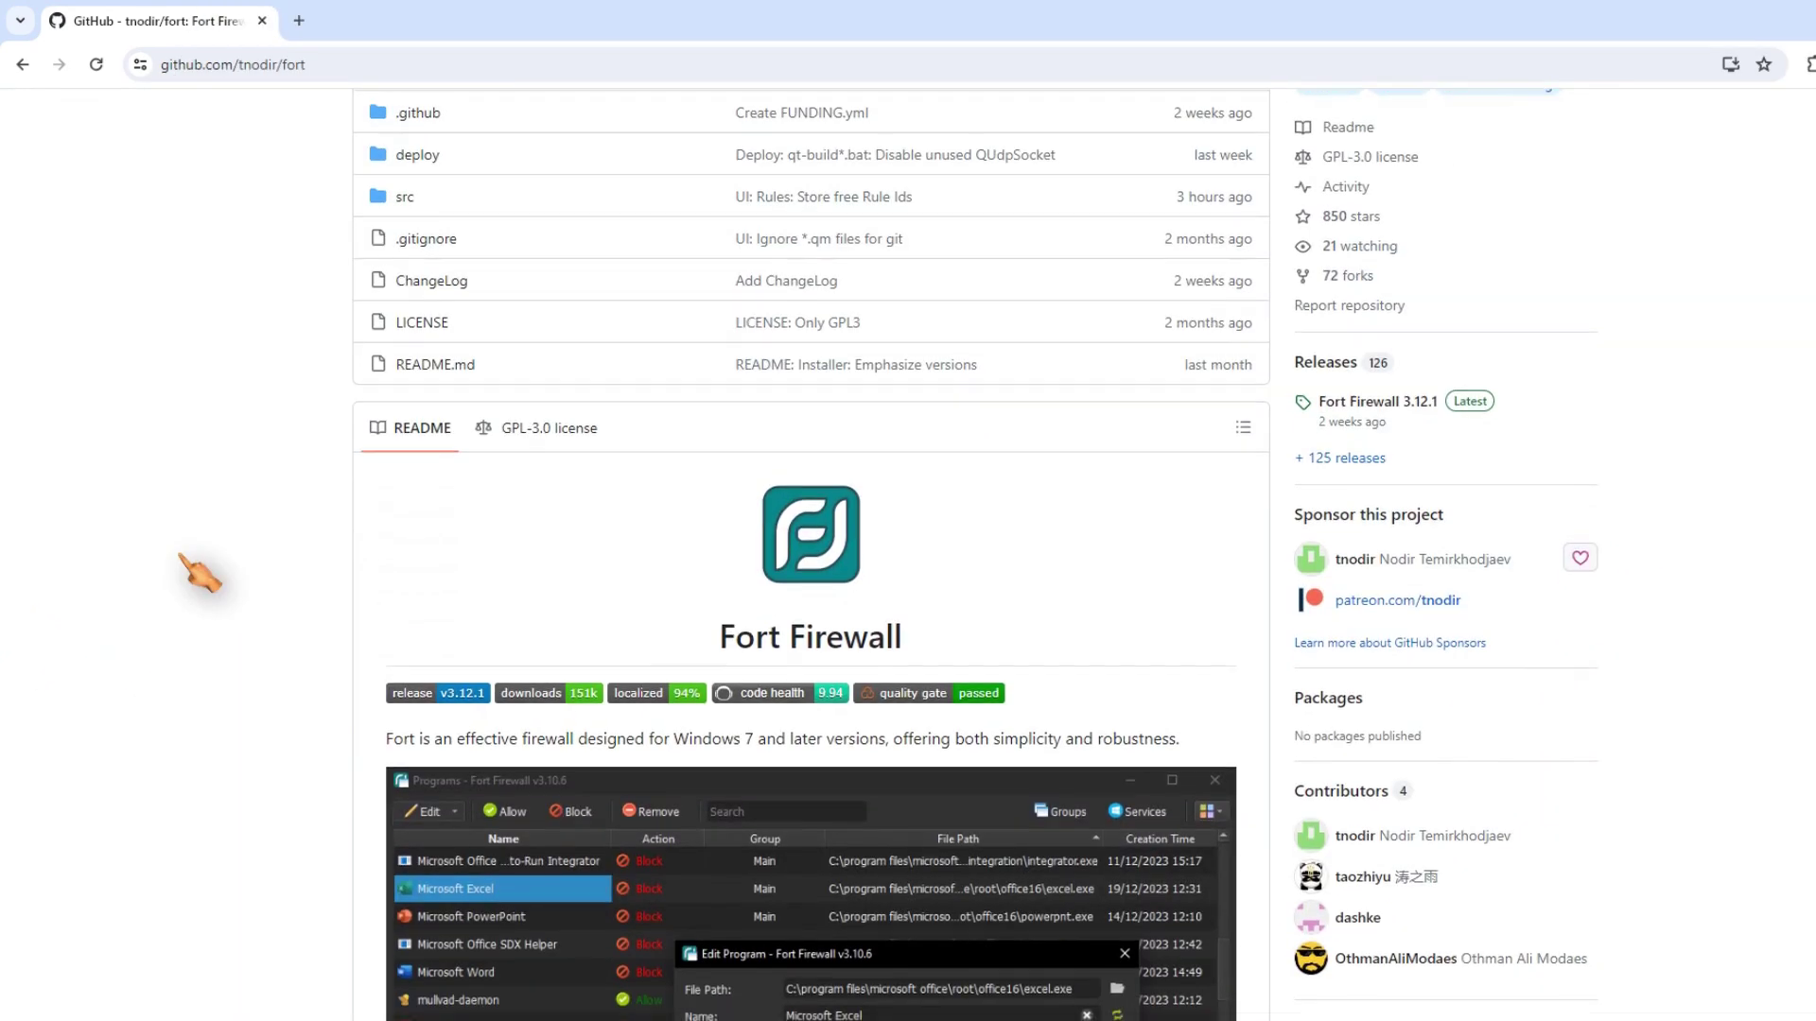
pyautogui.scroll(-2, 199, 572)
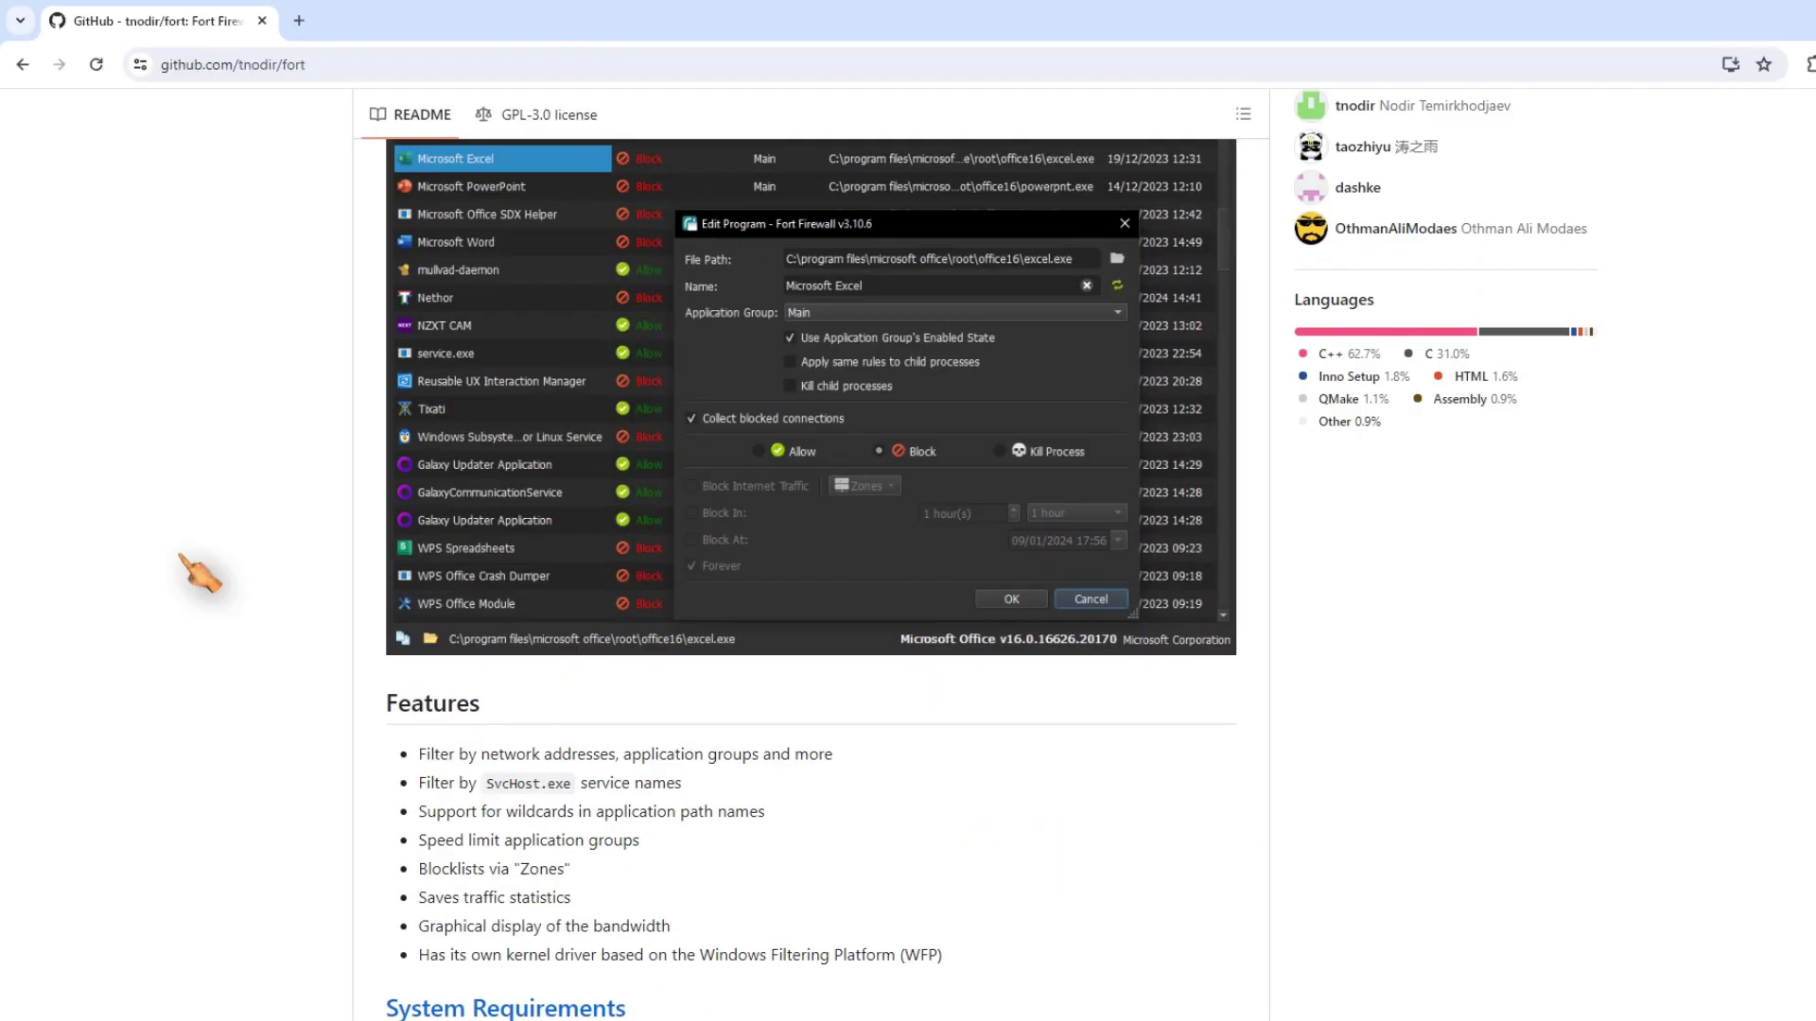
pyautogui.scroll(5, 195, 572)
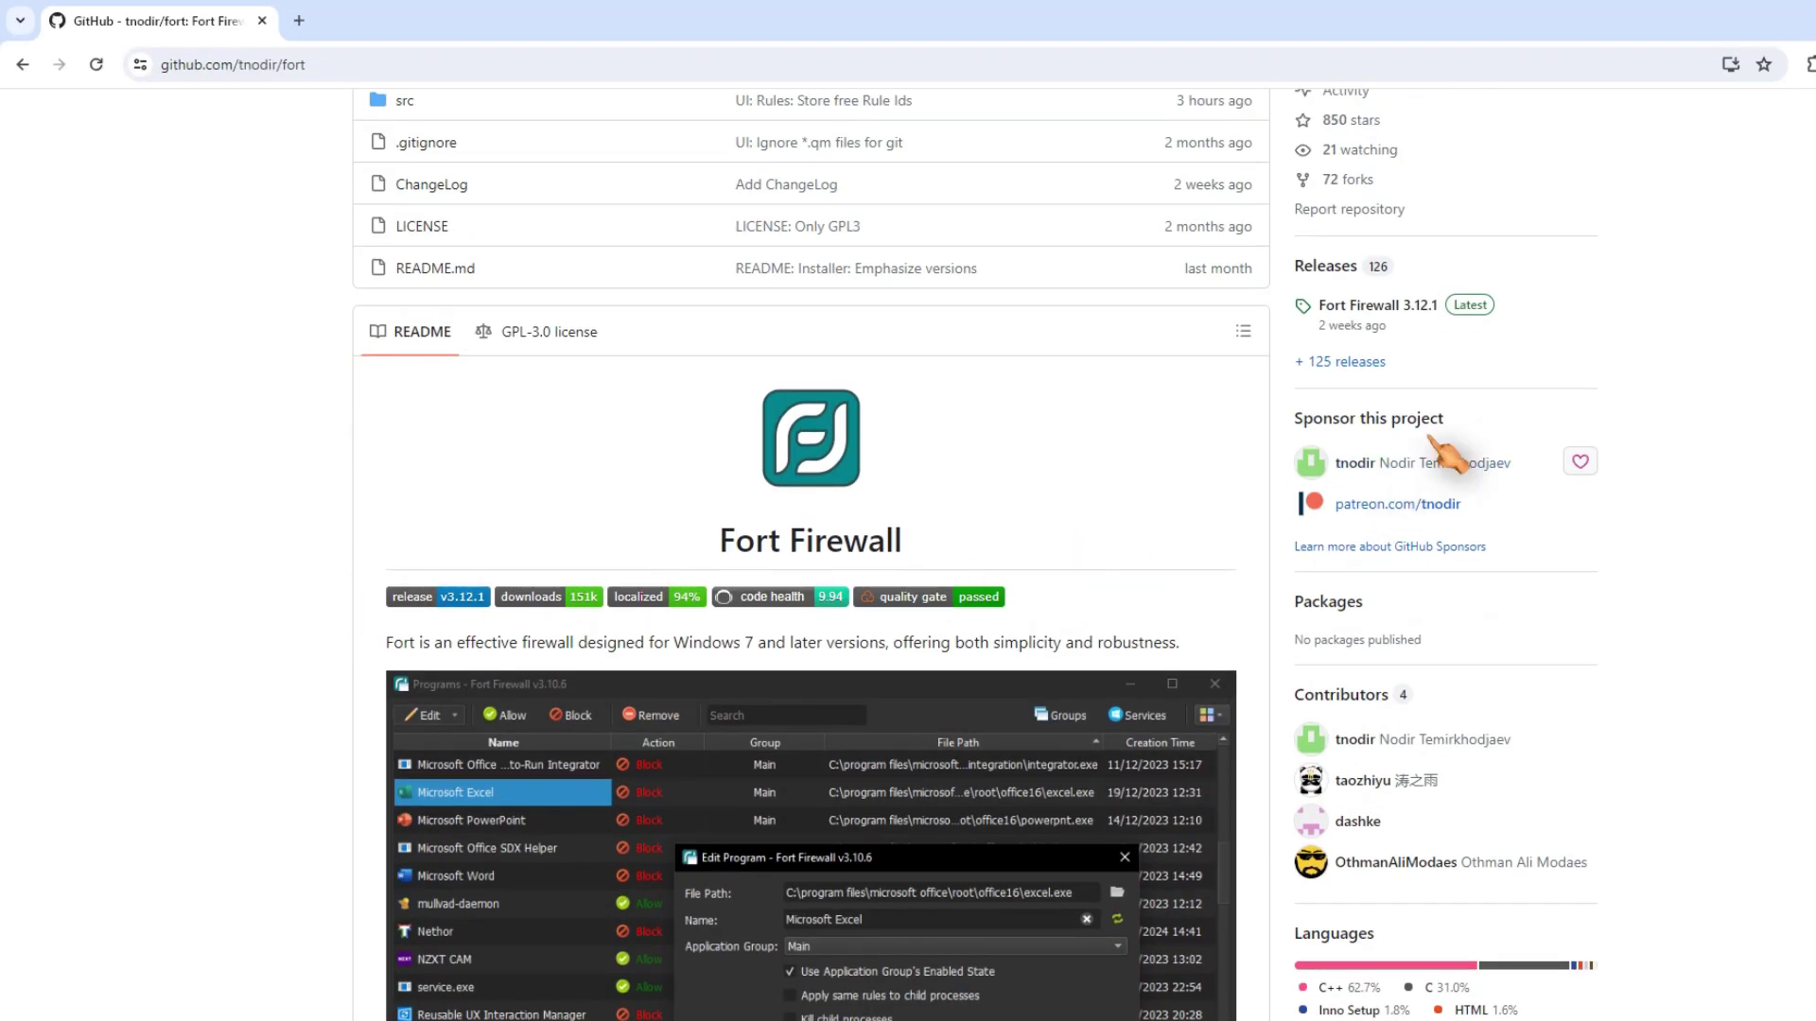
pyautogui.click(1383, 307)
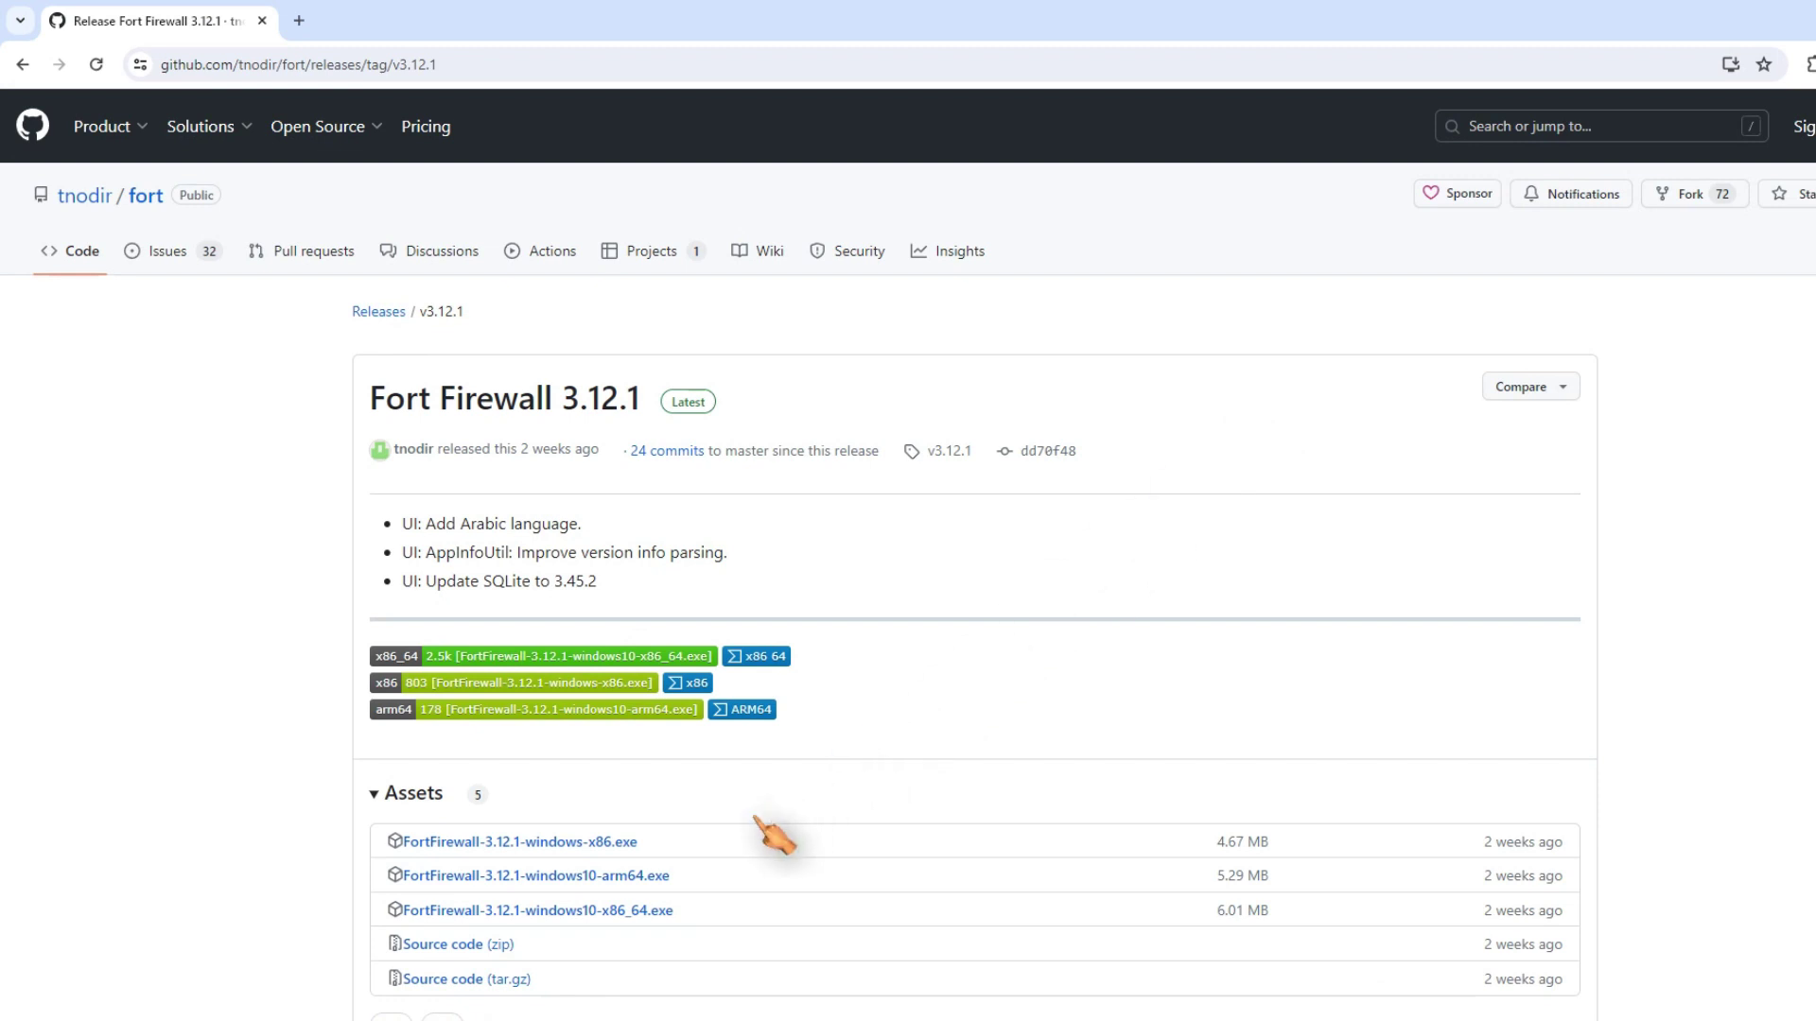
pyautogui.click(636, 911)
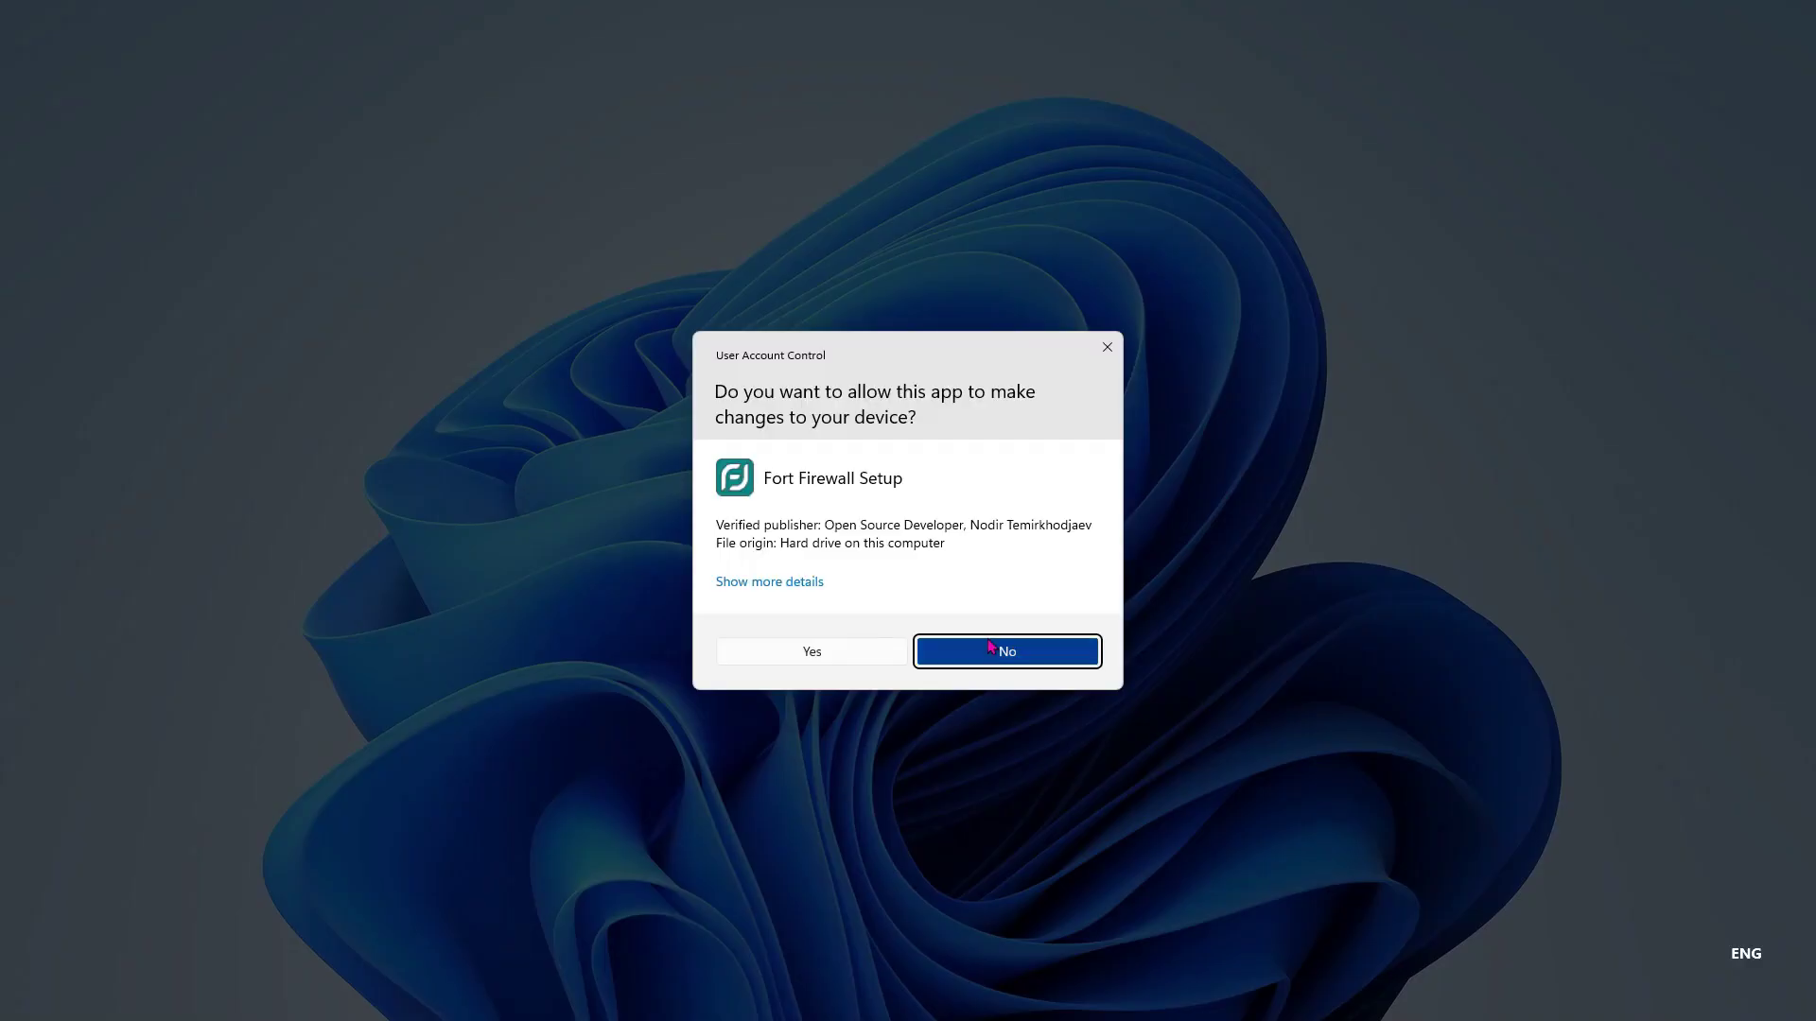
# - Run the installer as administrator in English, keeping the default install location and Start menu folder
pyautogui.click(811, 650)
pyautogui.click(1494, 378)
pyautogui.click(951, 546)
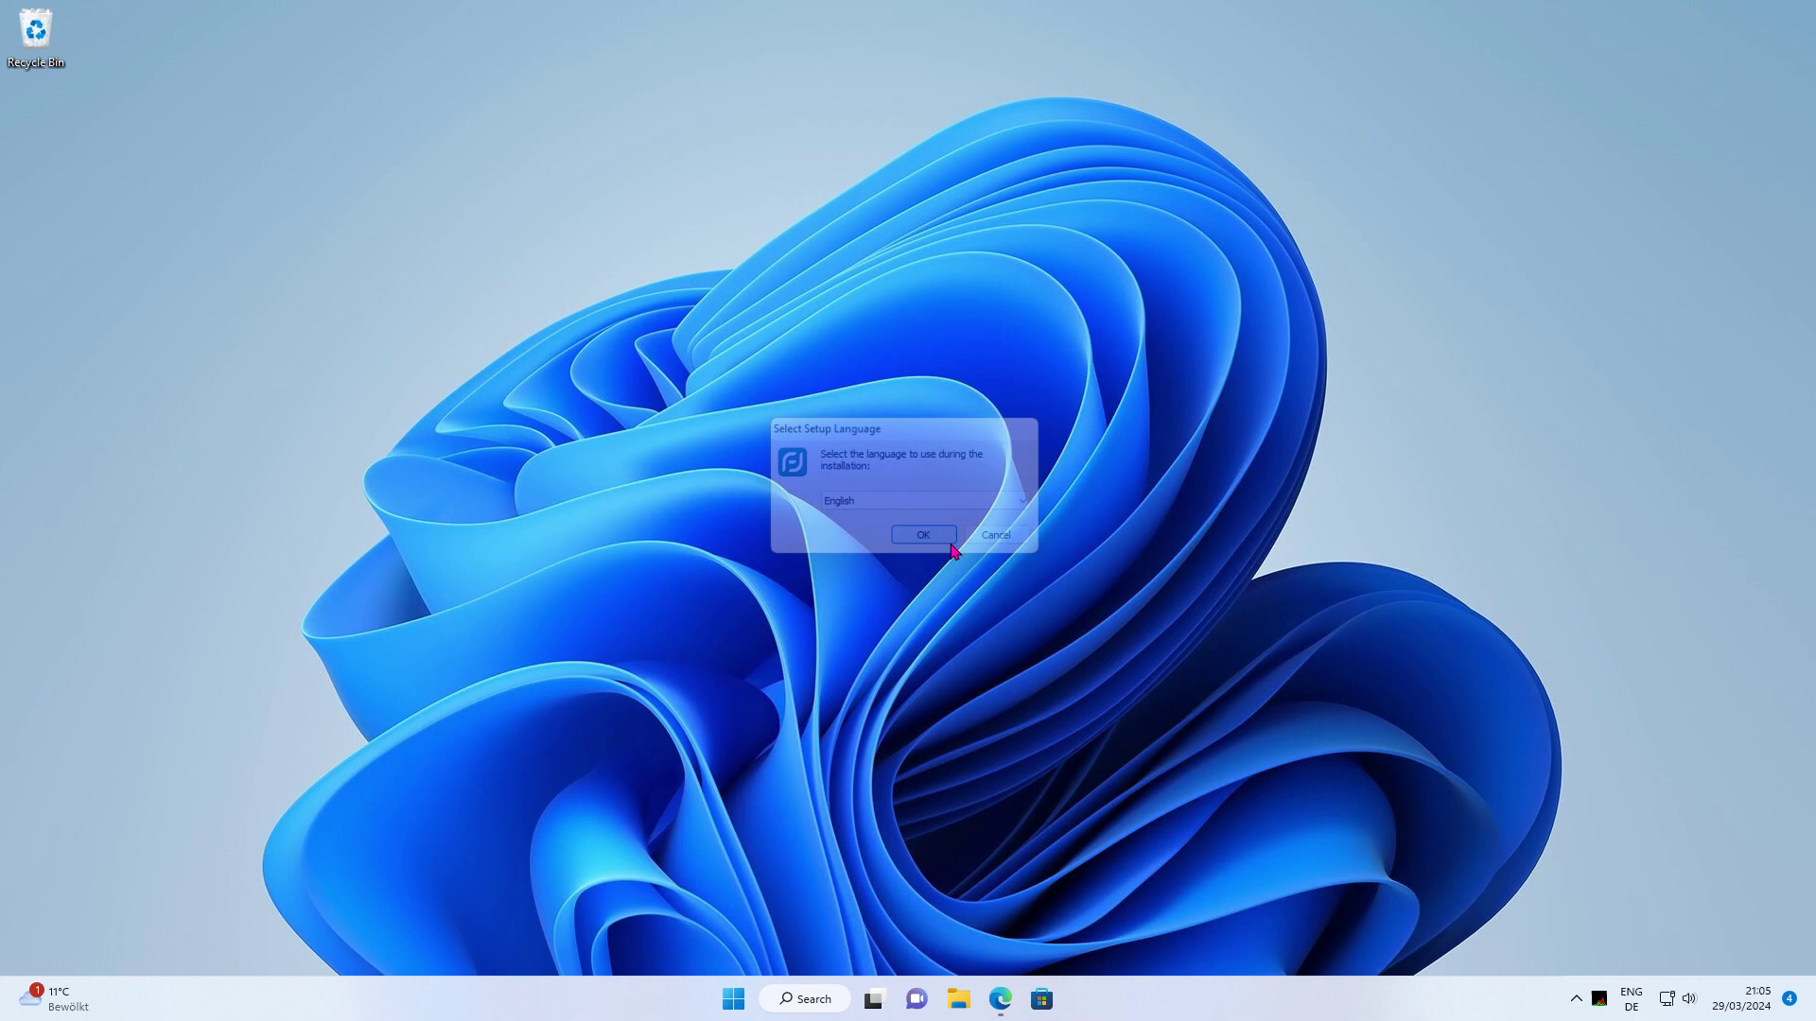
pyautogui.click(1015, 650)
pyautogui.click(1015, 650)
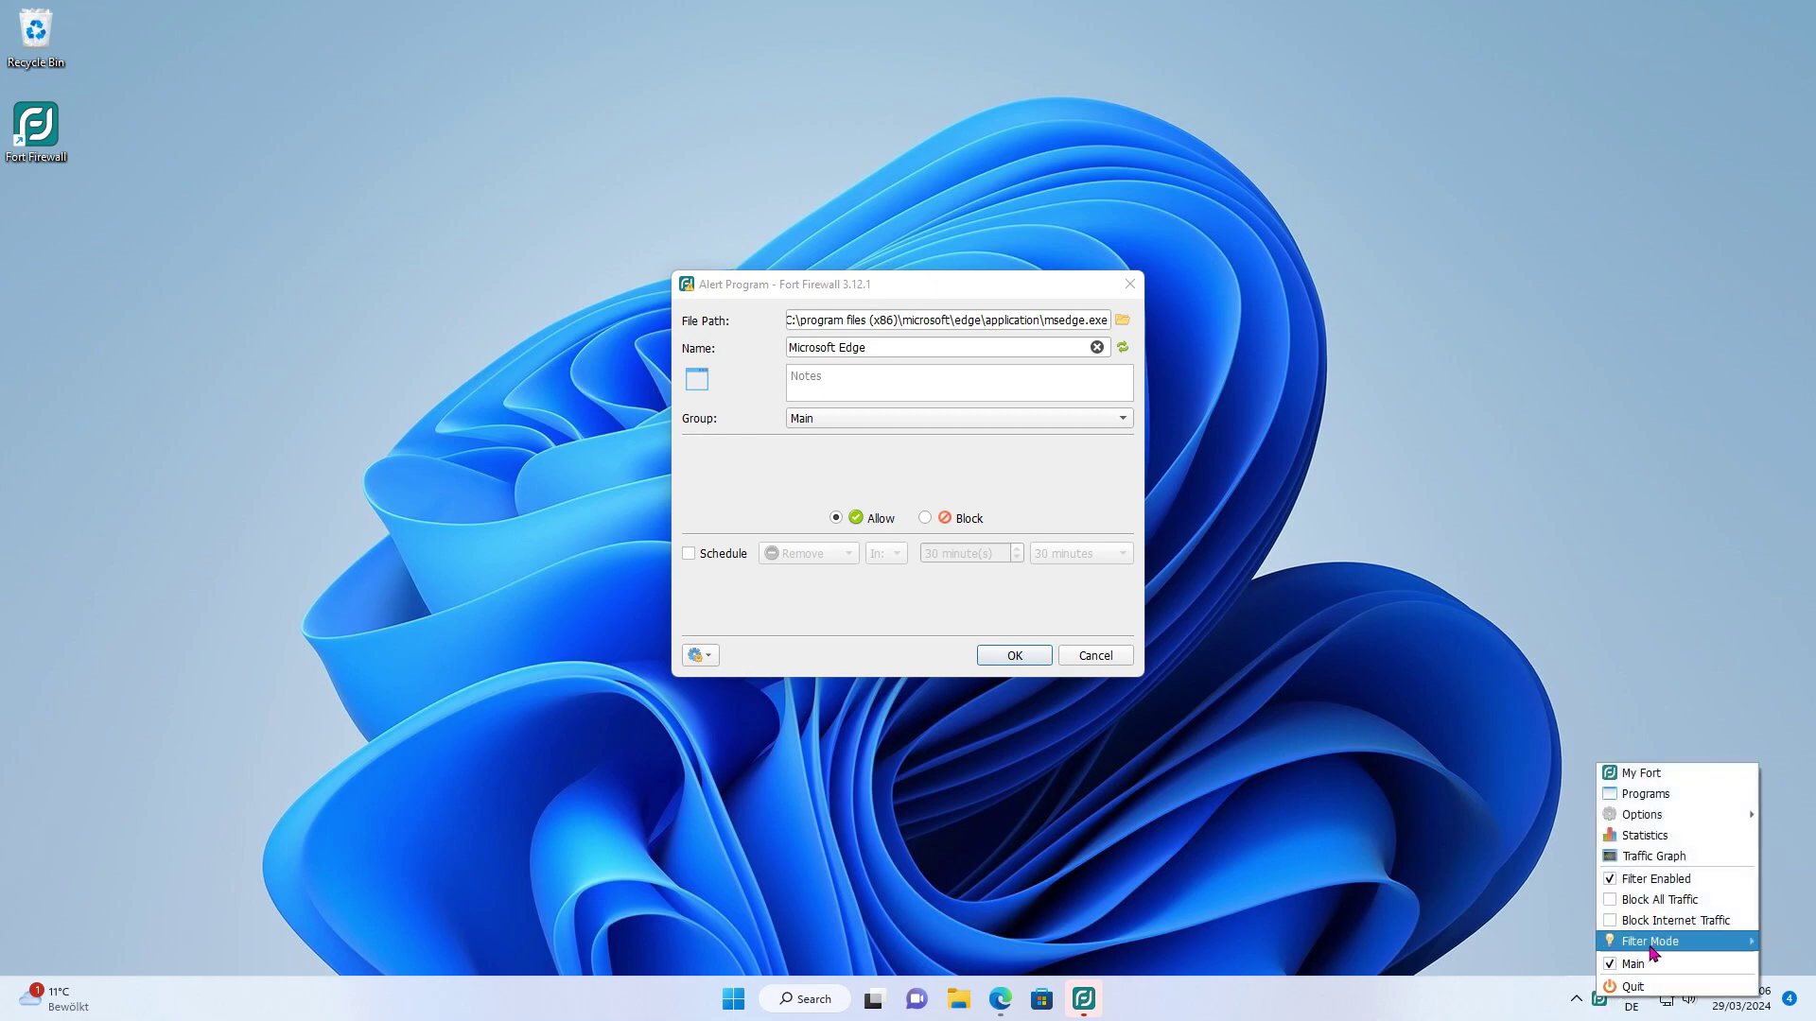
# - Set Block-if-not-allowed mode, allow Edge, Device Setup Manager and Push Notifications, and block searchhost.exe and SmartScreen
pyautogui.moveTo(1650, 943)
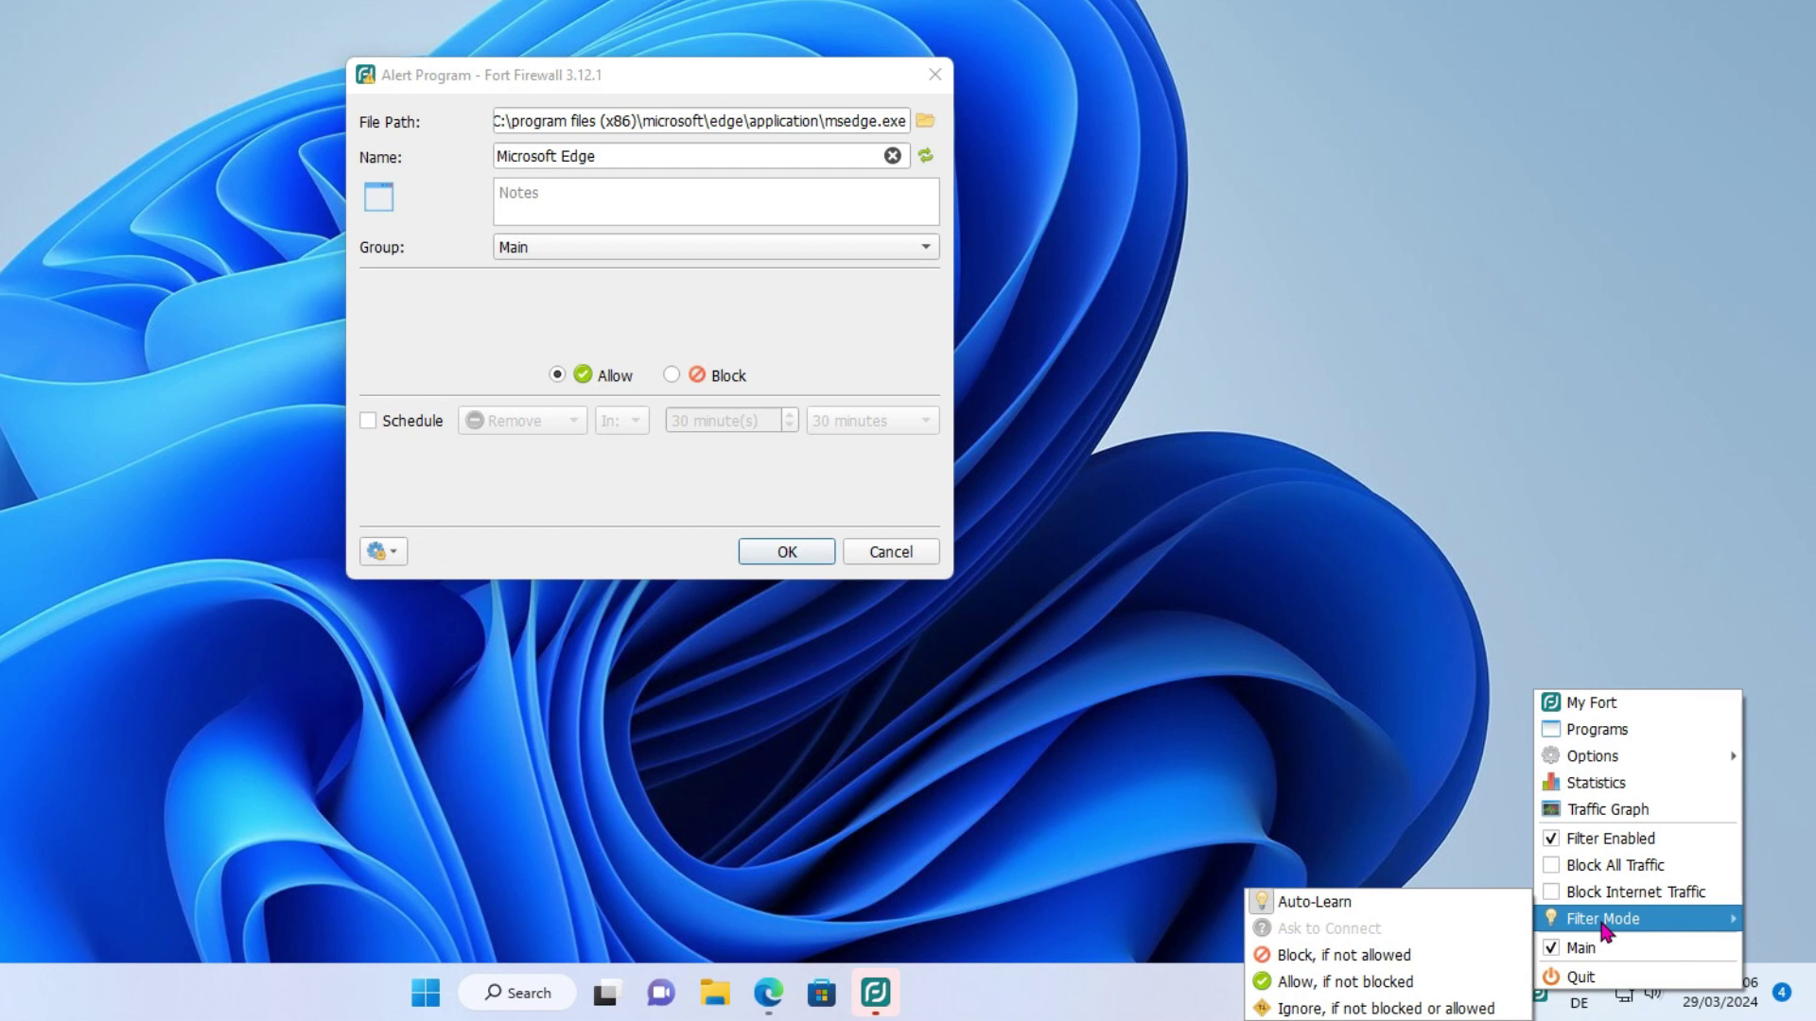
pyautogui.click(1392, 958)
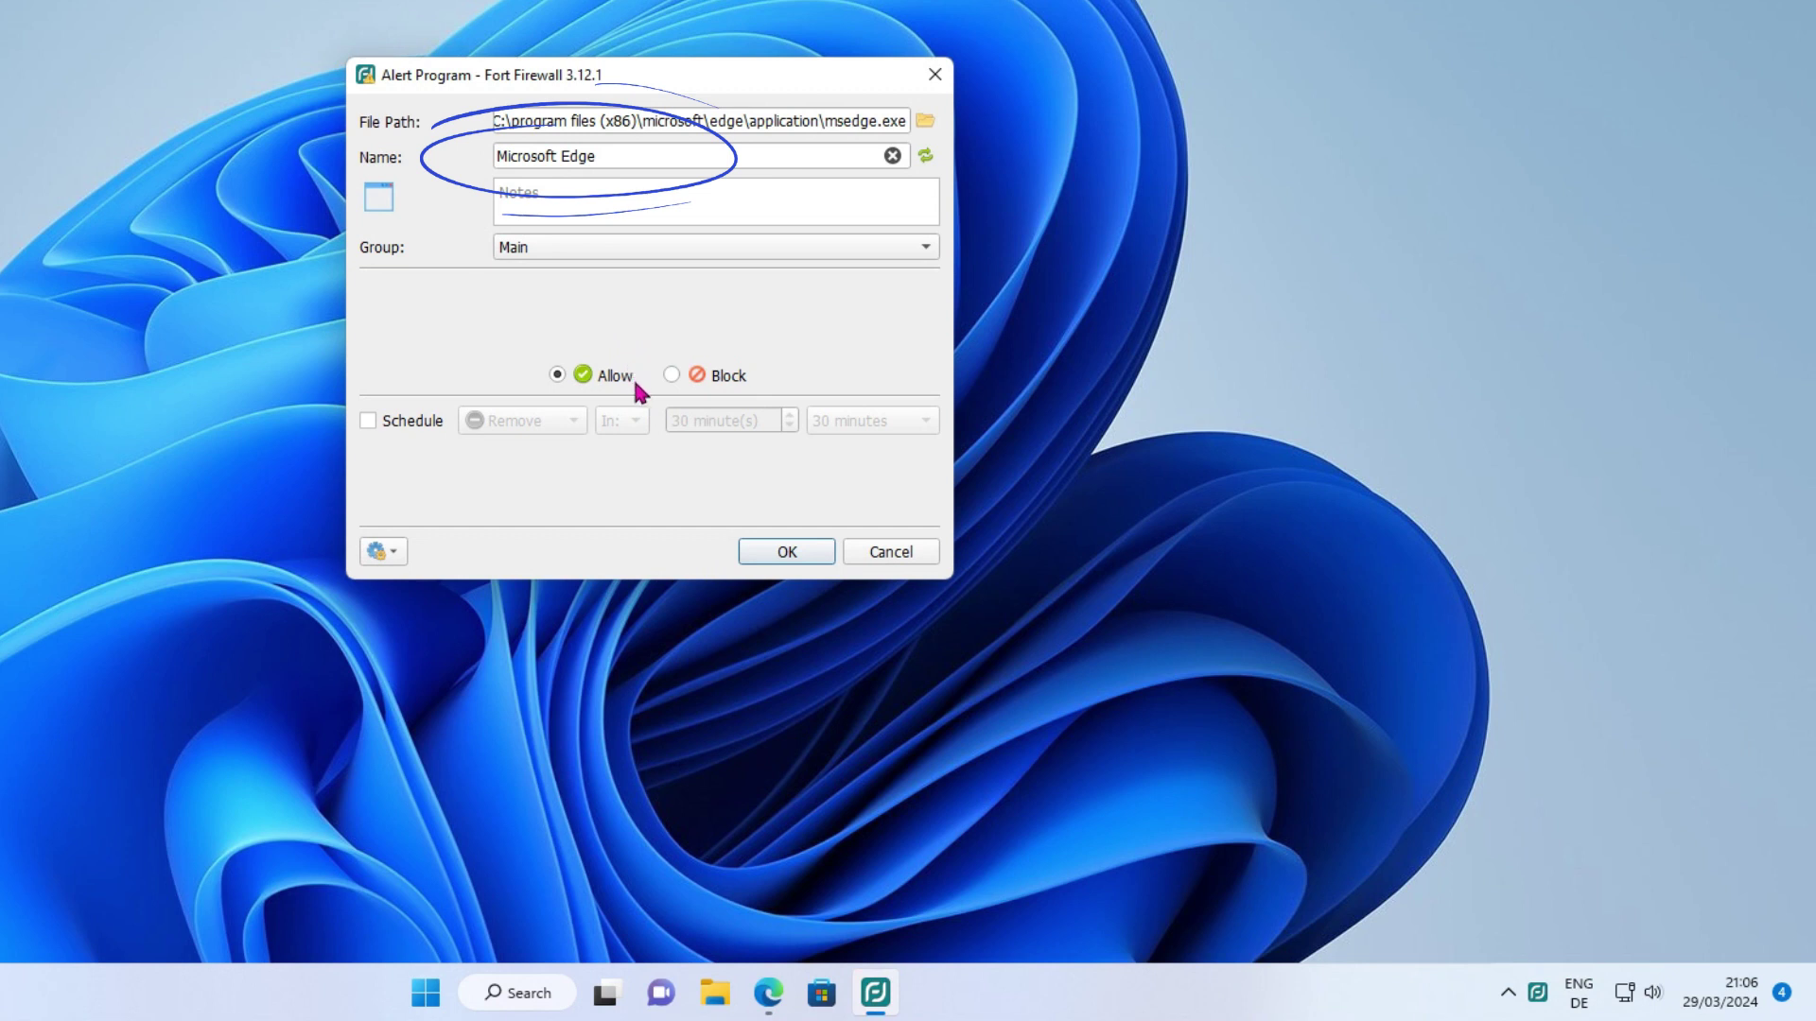
pyautogui.click(787, 553)
pyautogui.click(803, 560)
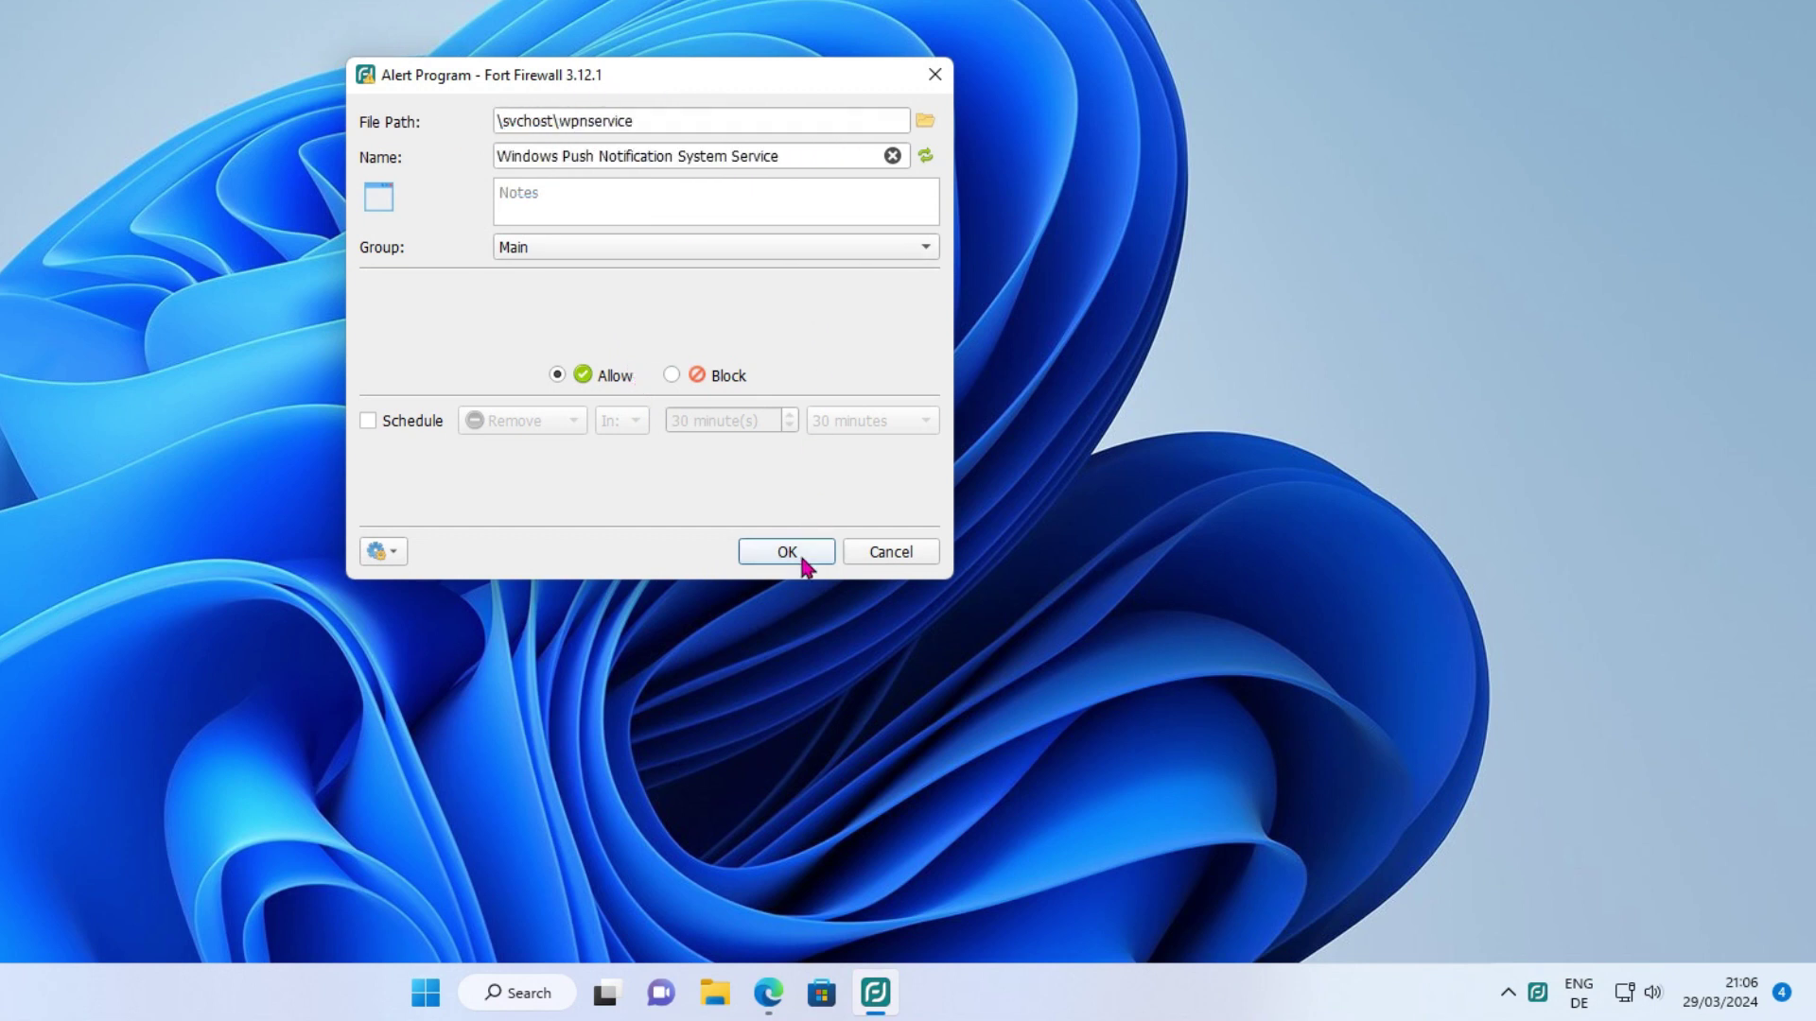
pyautogui.click(803, 560)
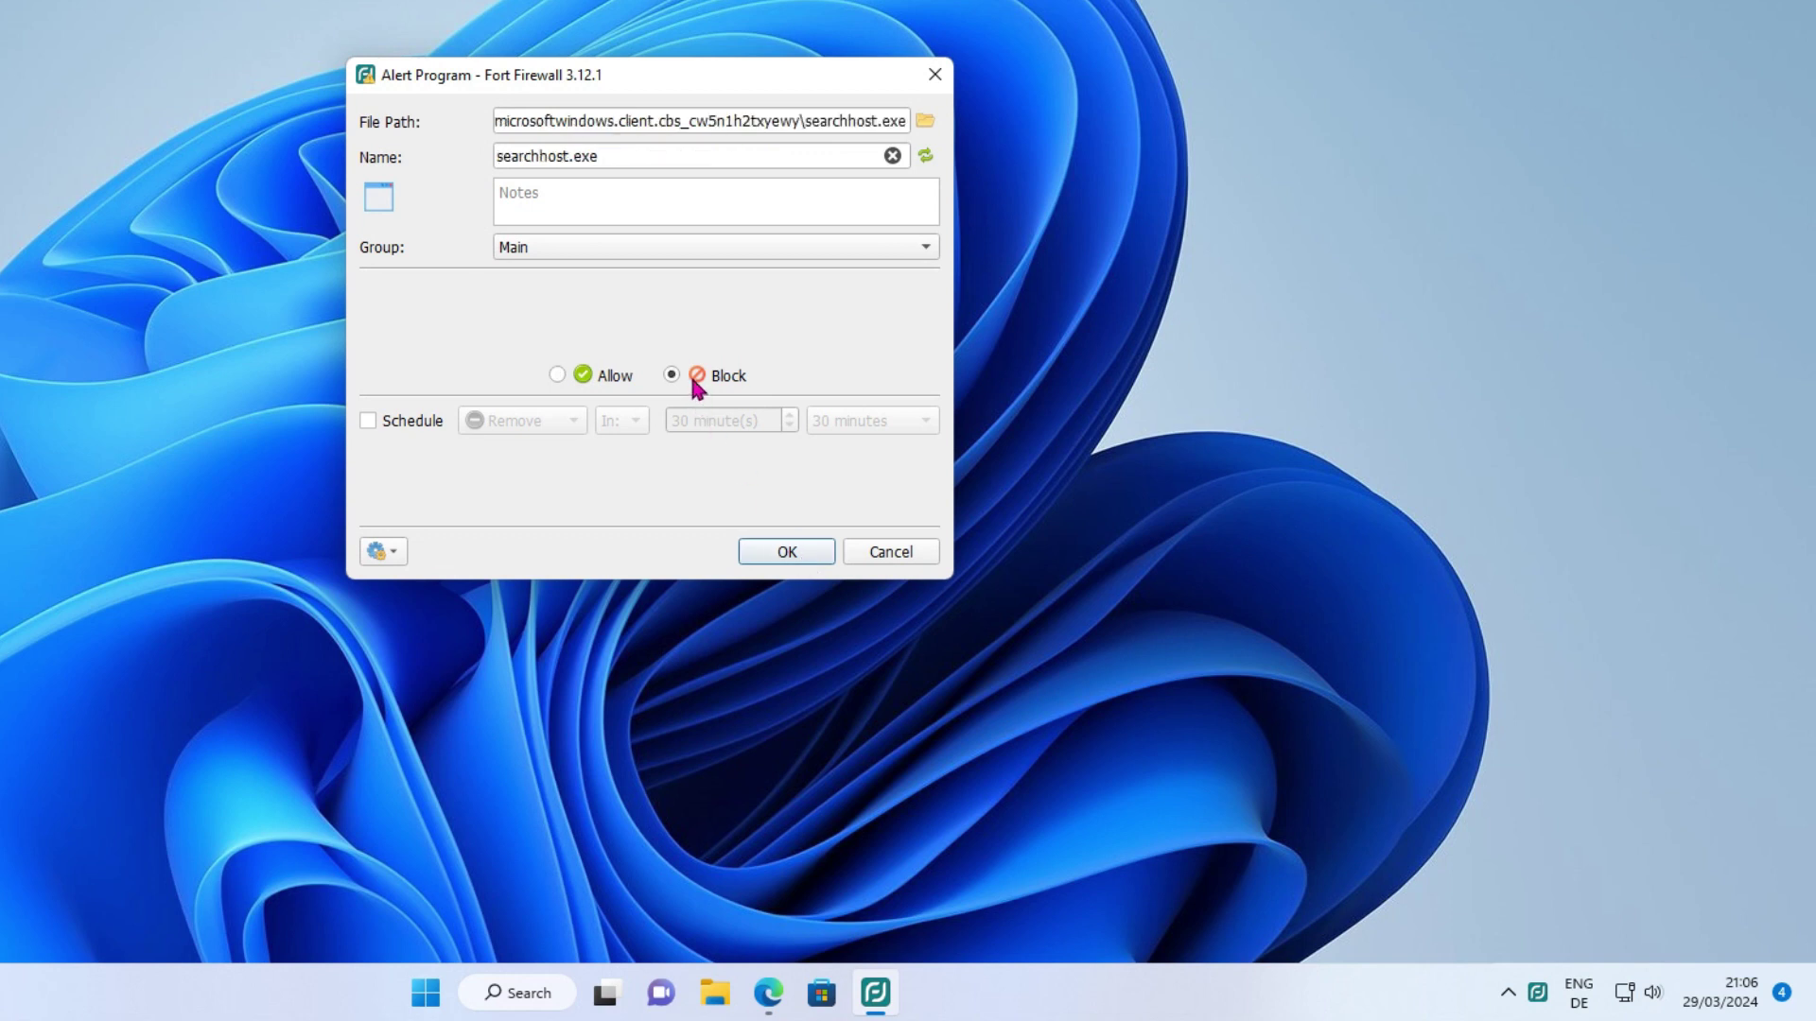
pyautogui.click(804, 551)
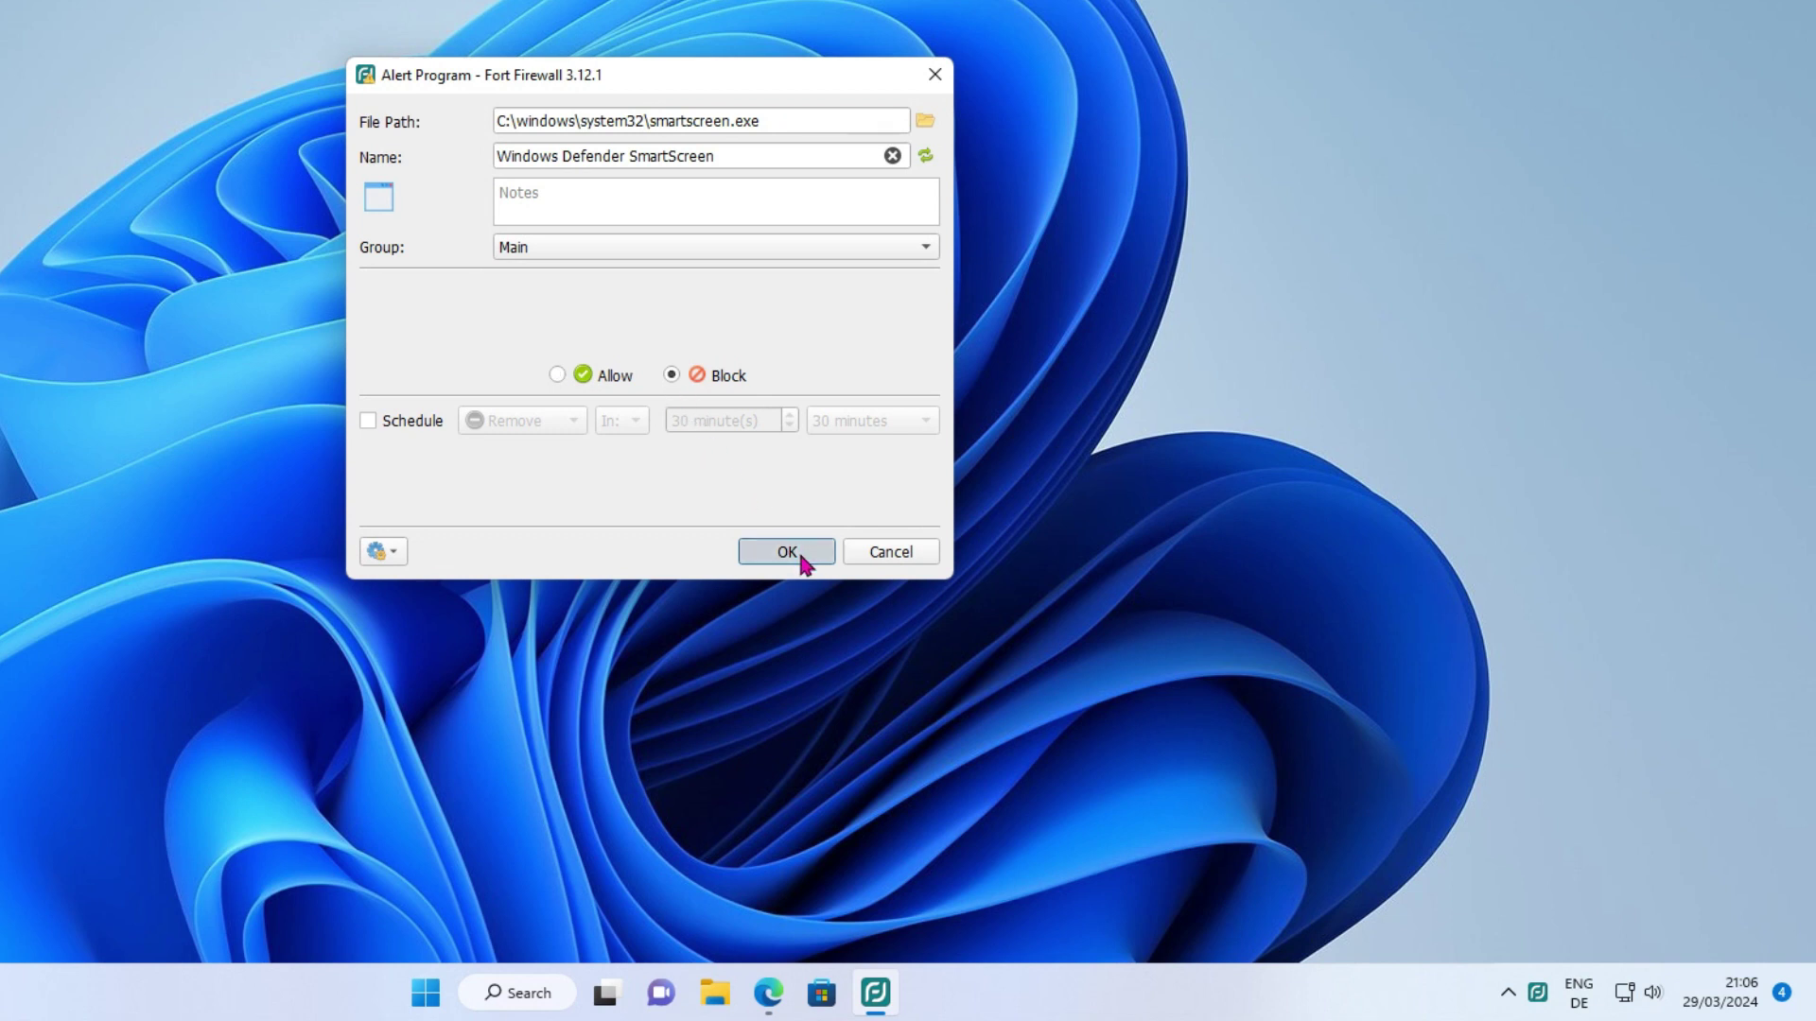
pyautogui.click(803, 555)
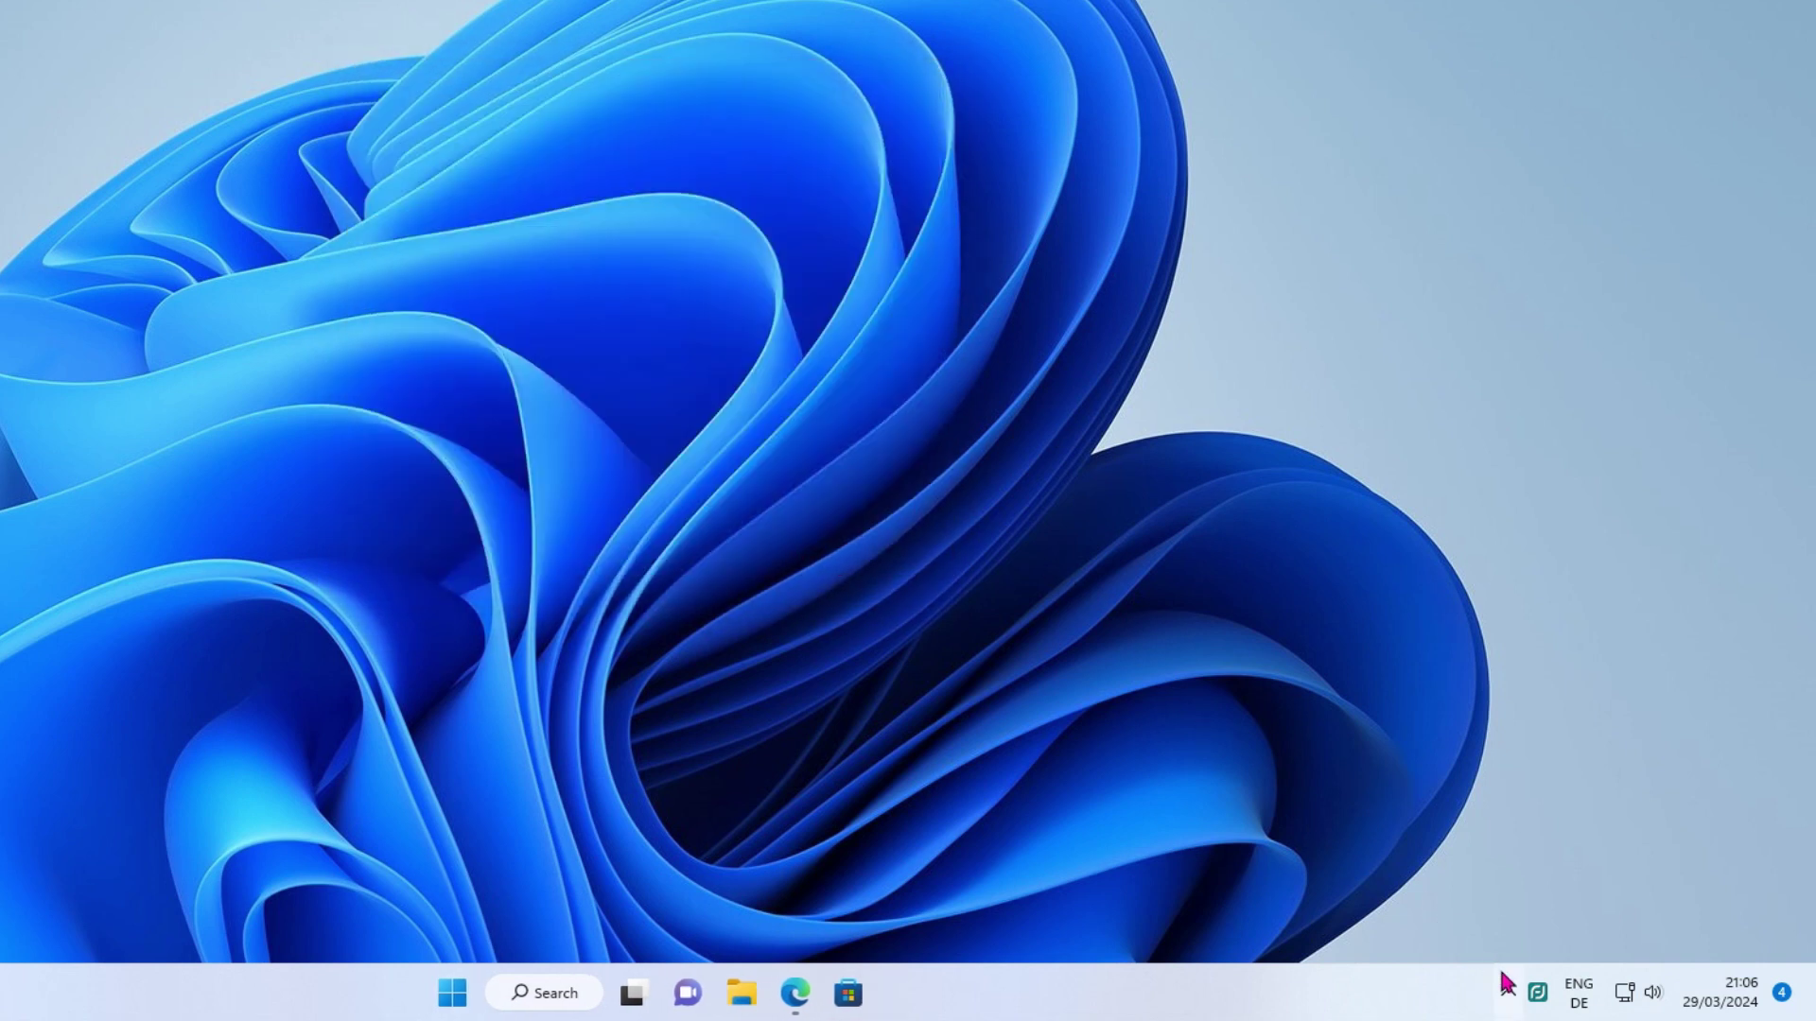
# - Open the traffic graph, shorten it, move it to the upper right, then hide it
pyautogui.rightClick(1537, 992)
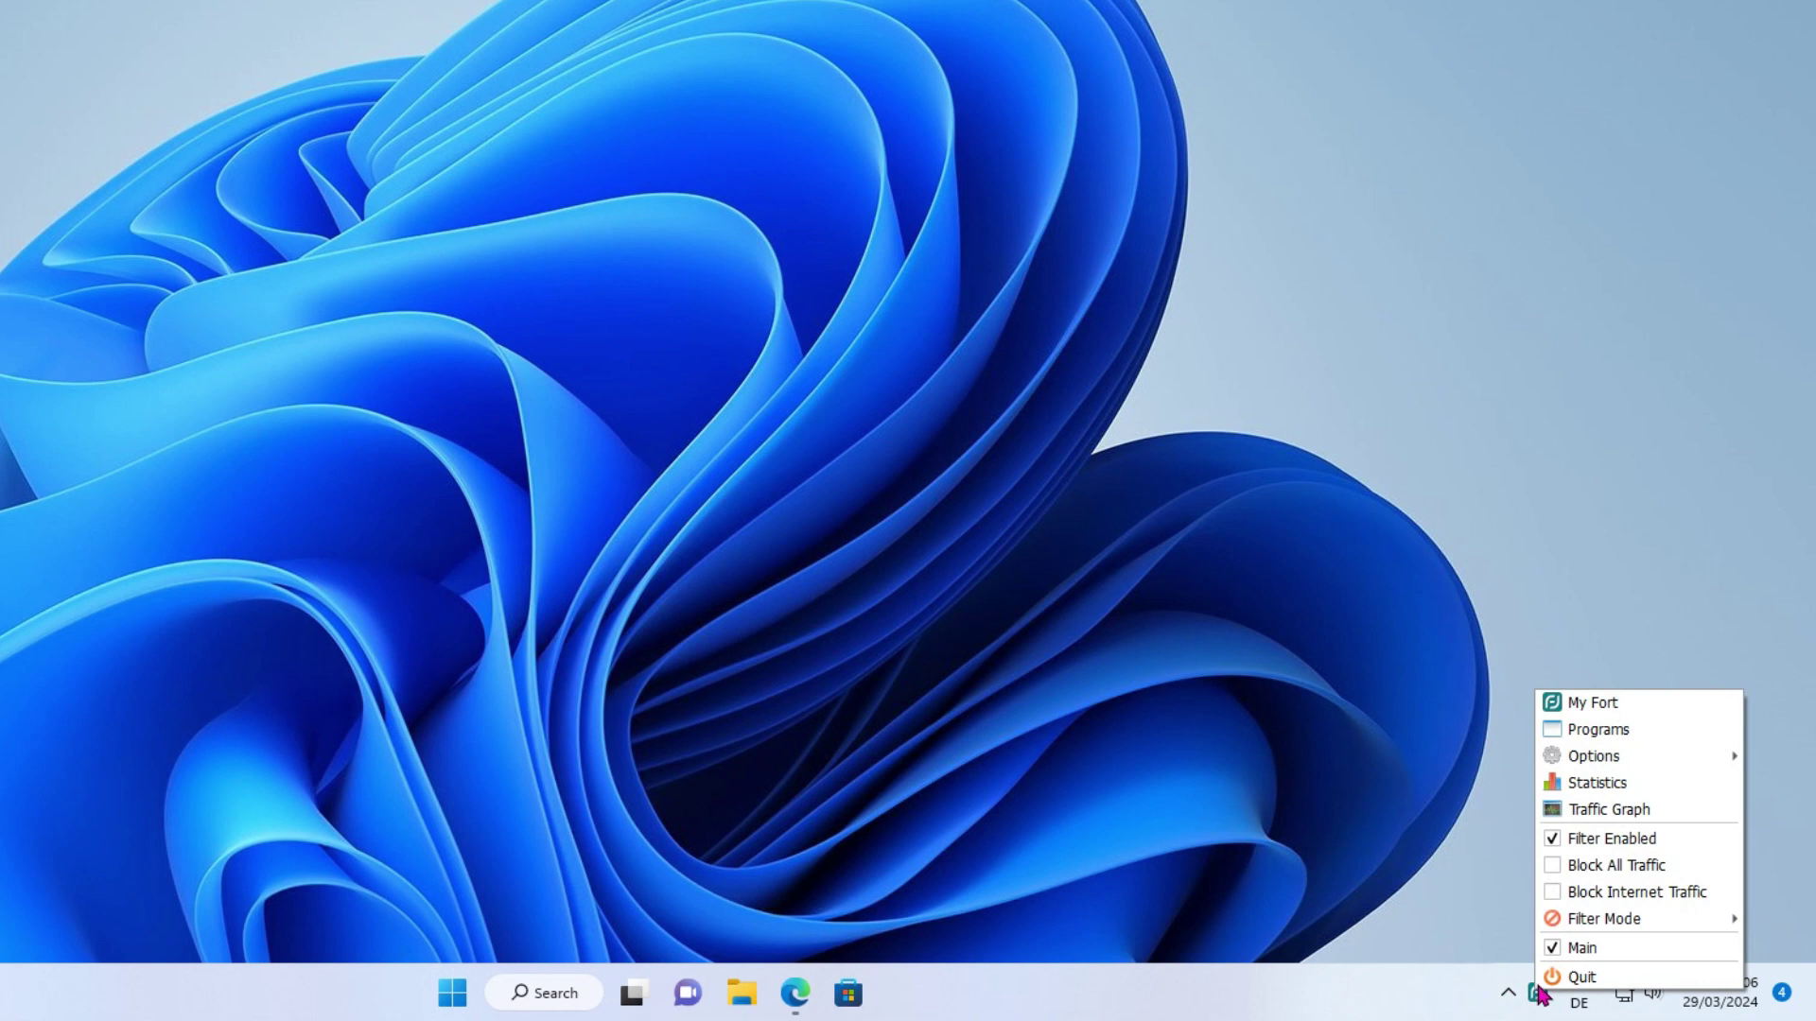
pyautogui.click(1618, 811)
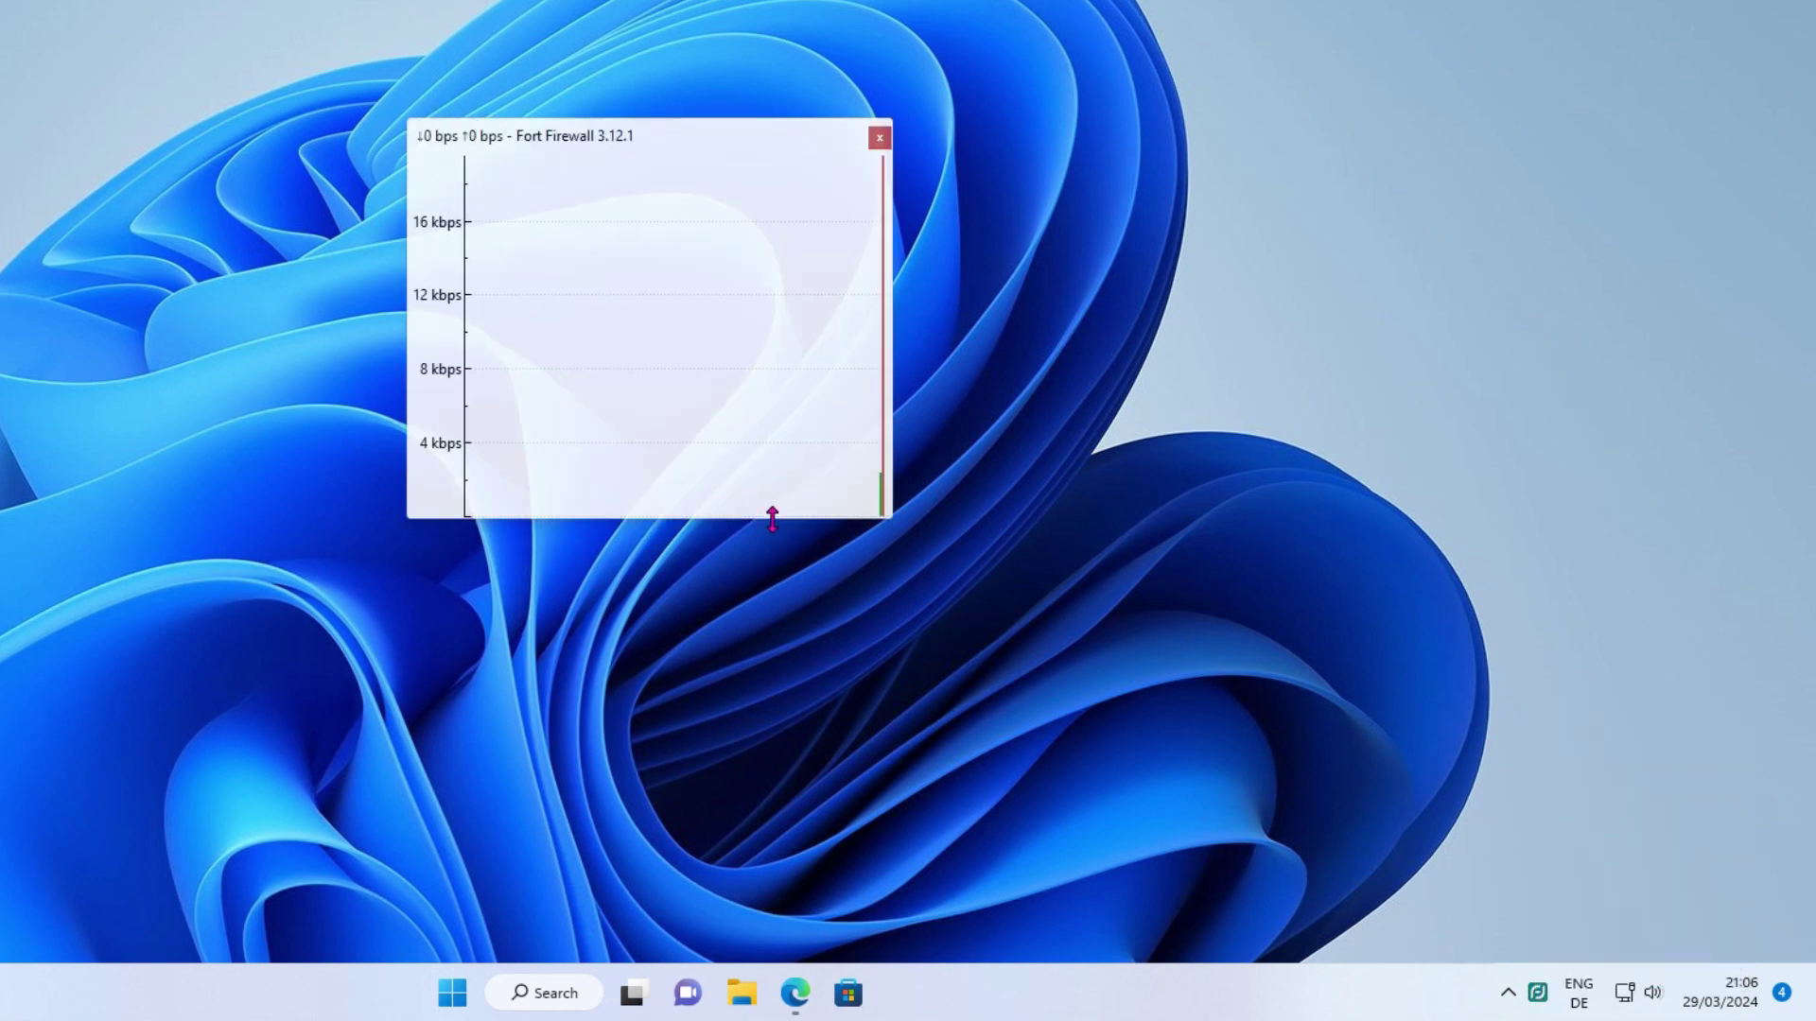
pyautogui.moveTo(769, 516); pyautogui.dragTo(714, 274)
pyautogui.moveTo(678, 131); pyautogui.dragTo(1537, 239)
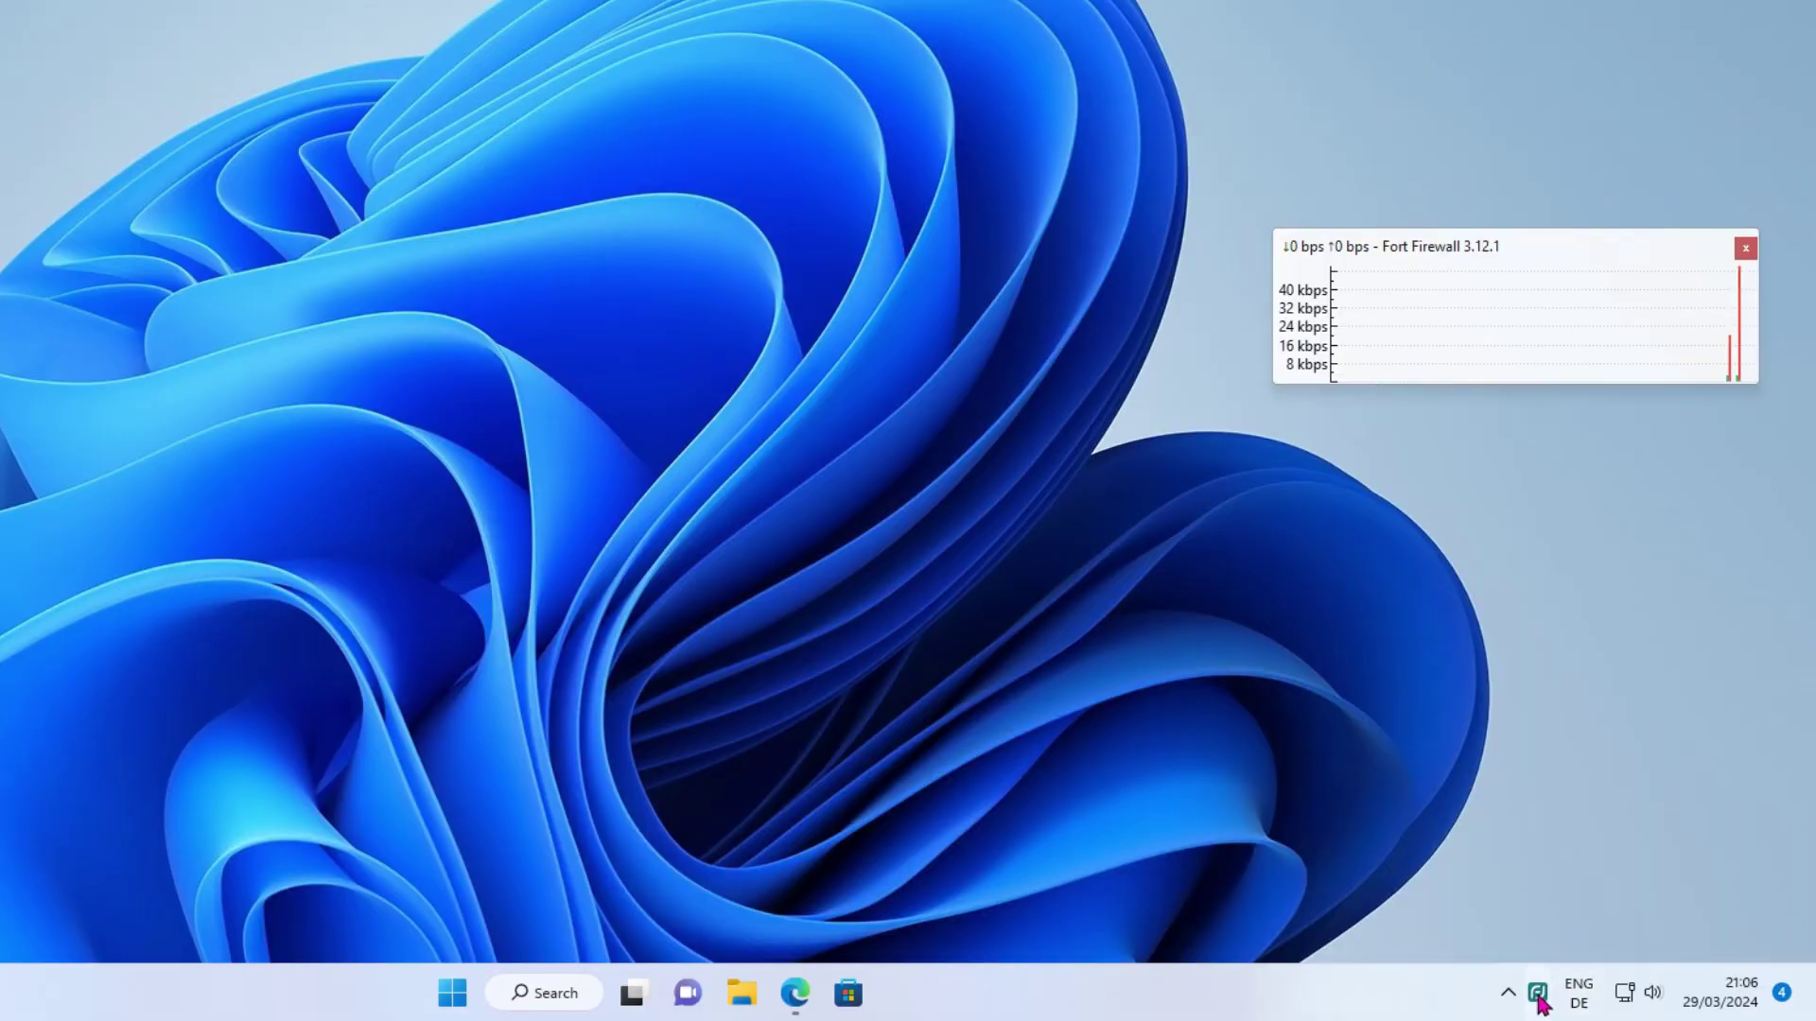
pyautogui.rightClick(1539, 997)
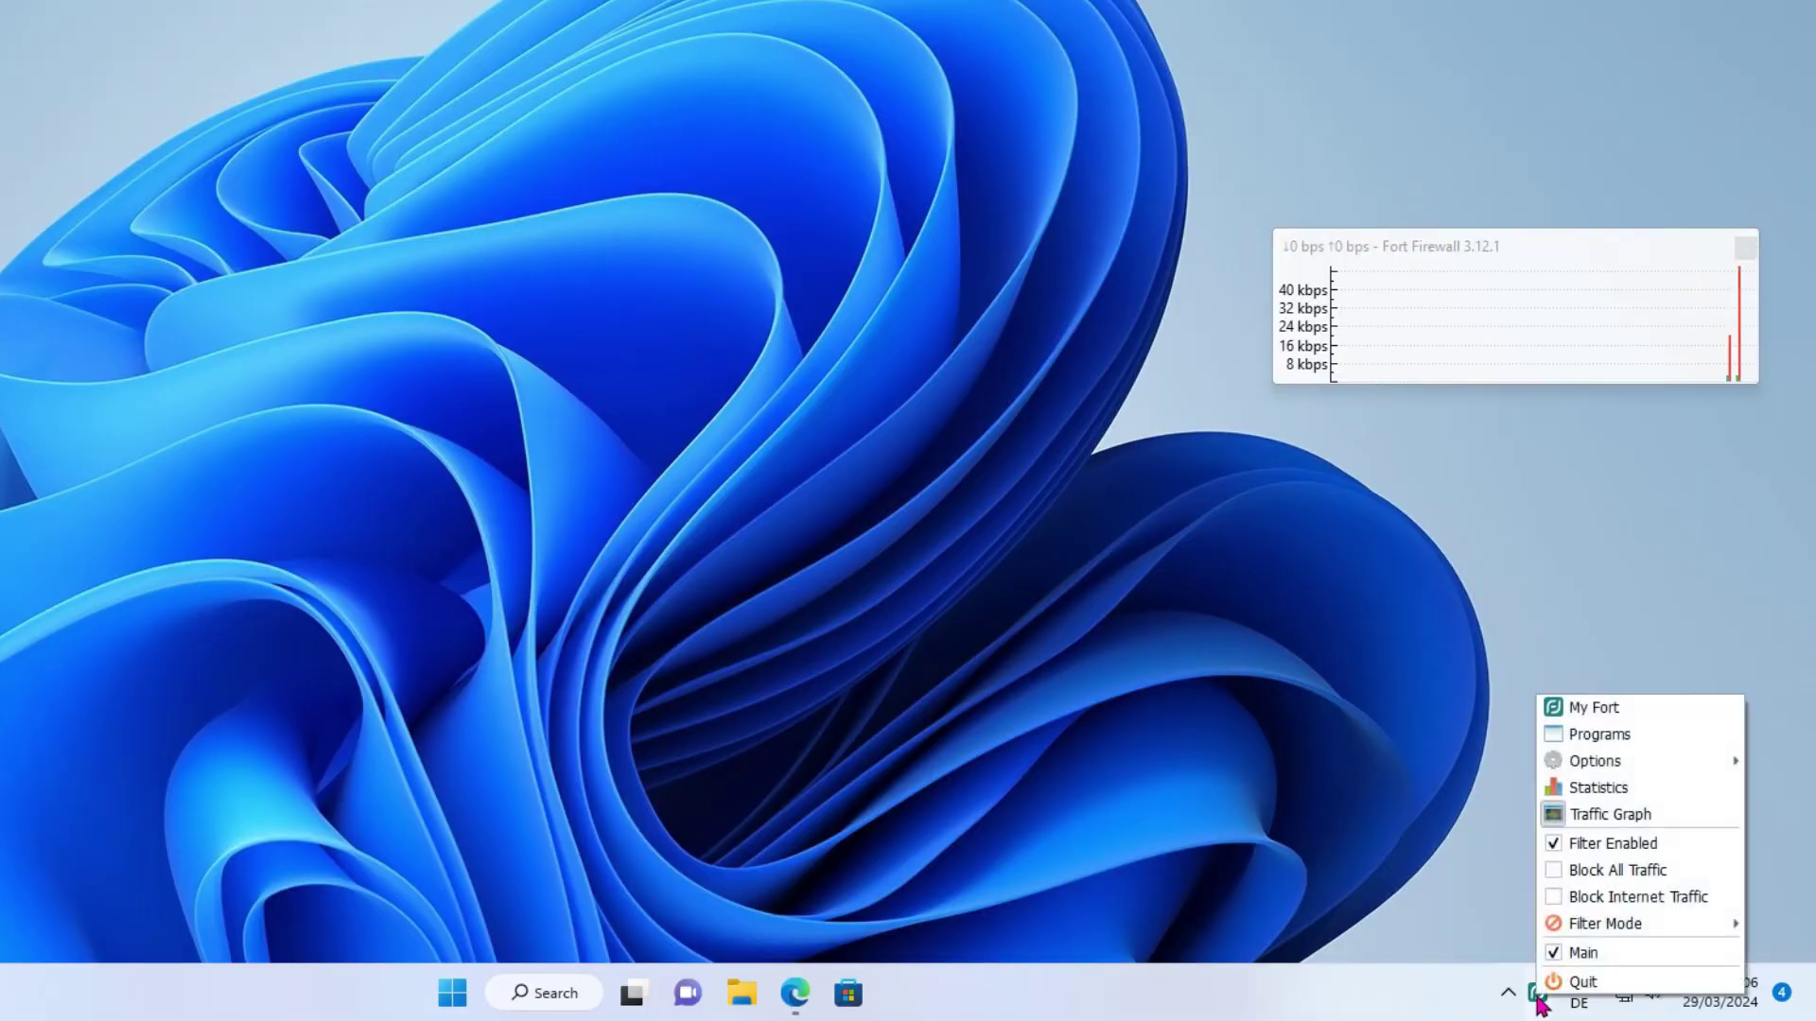
pyautogui.click(1610, 815)
# - Turn on hot keys in Fort Firewall's Options and apply
pyautogui.rightClick(1538, 997)
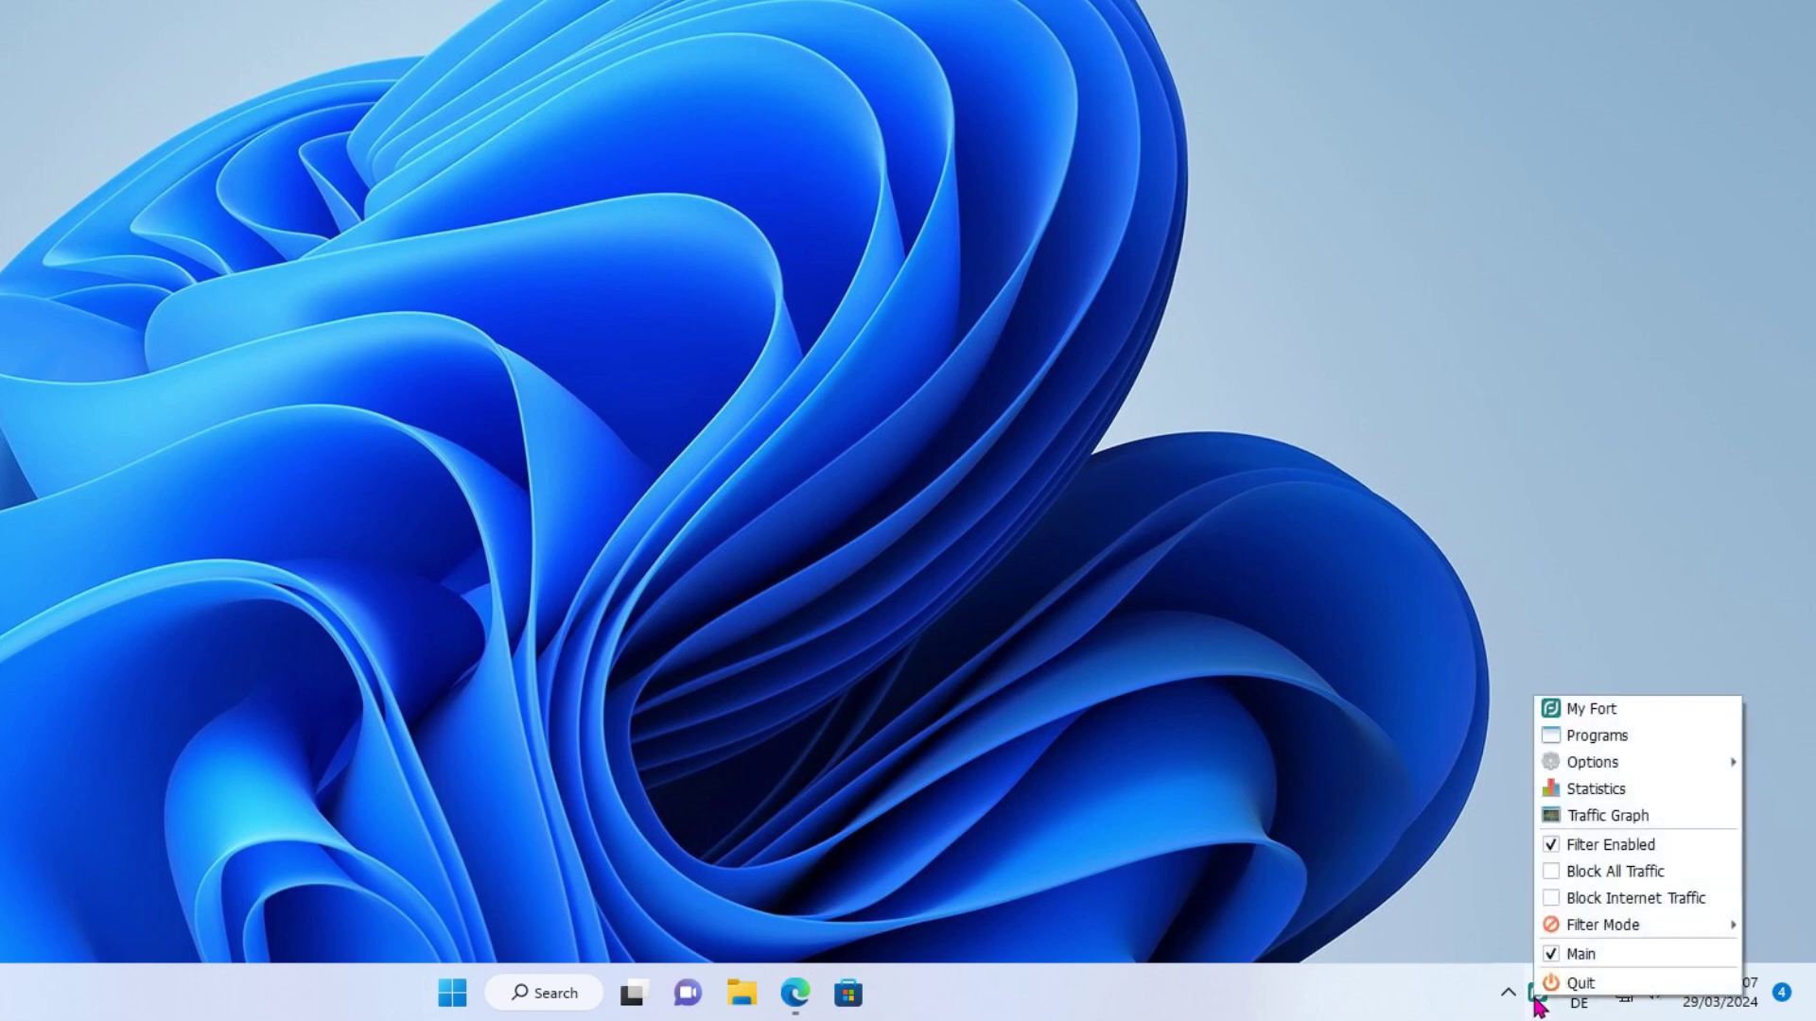
pyautogui.moveTo(1598, 763)
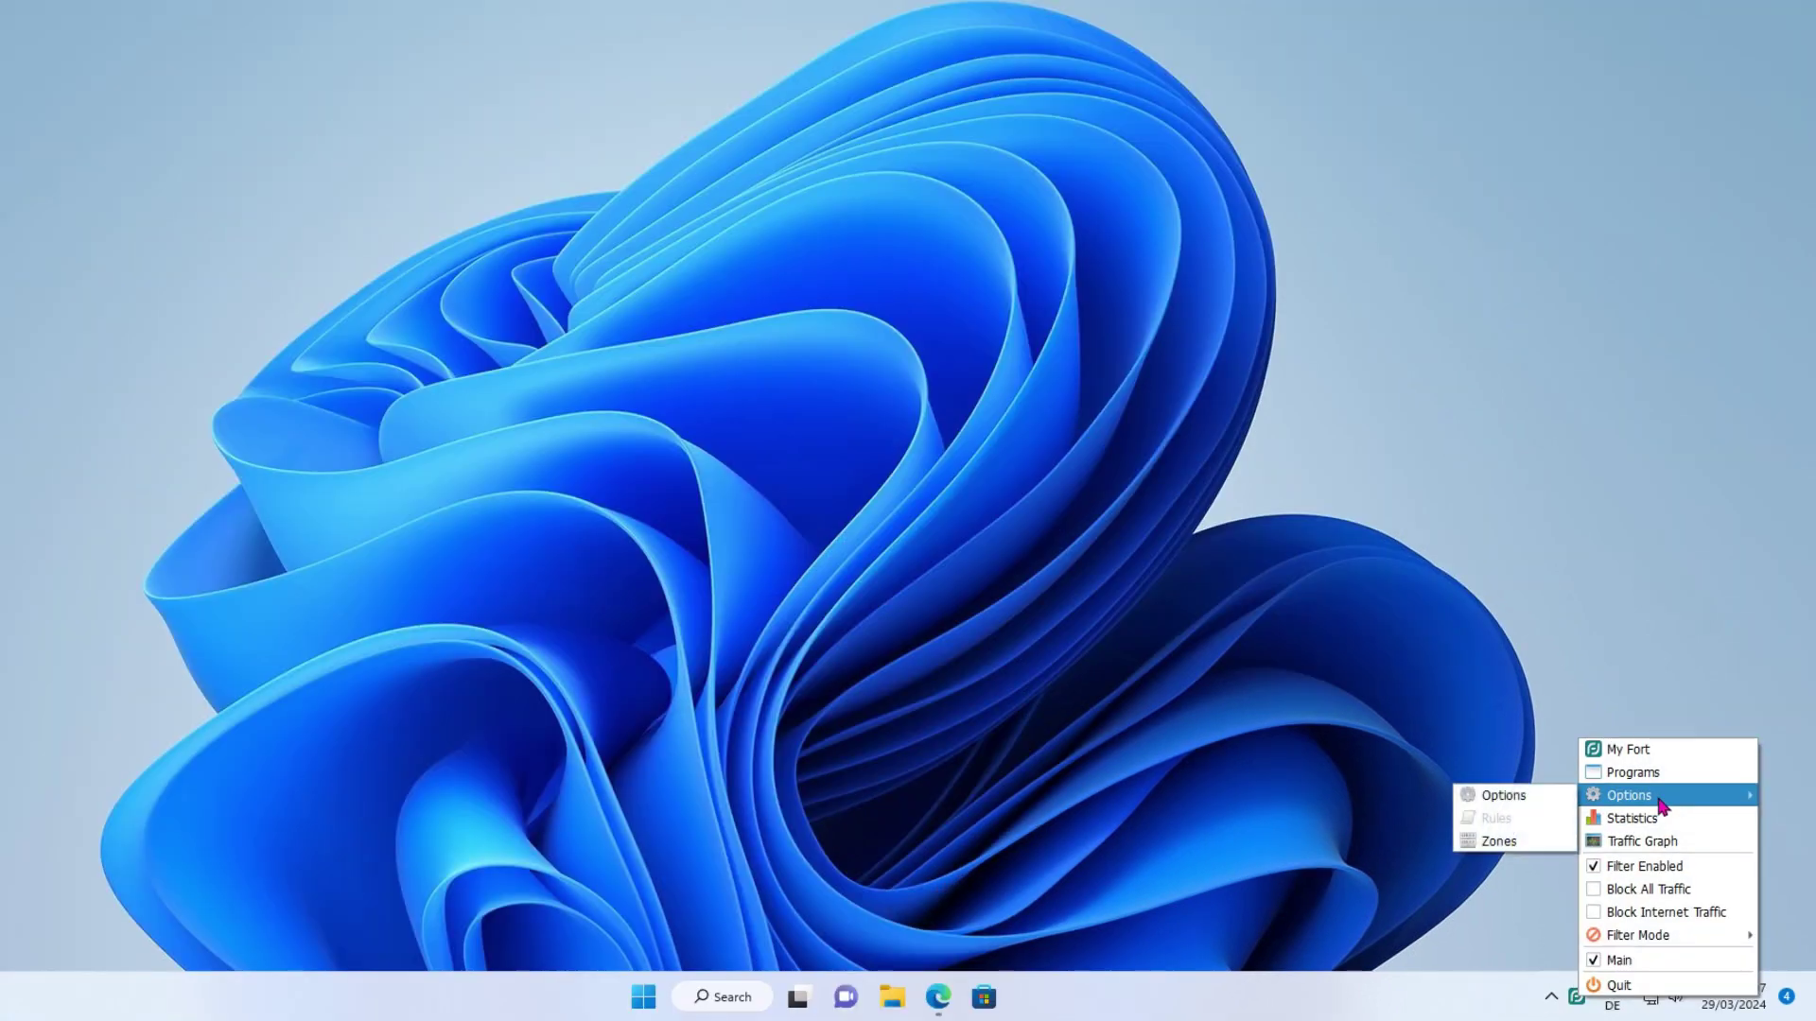
pyautogui.click(1524, 802)
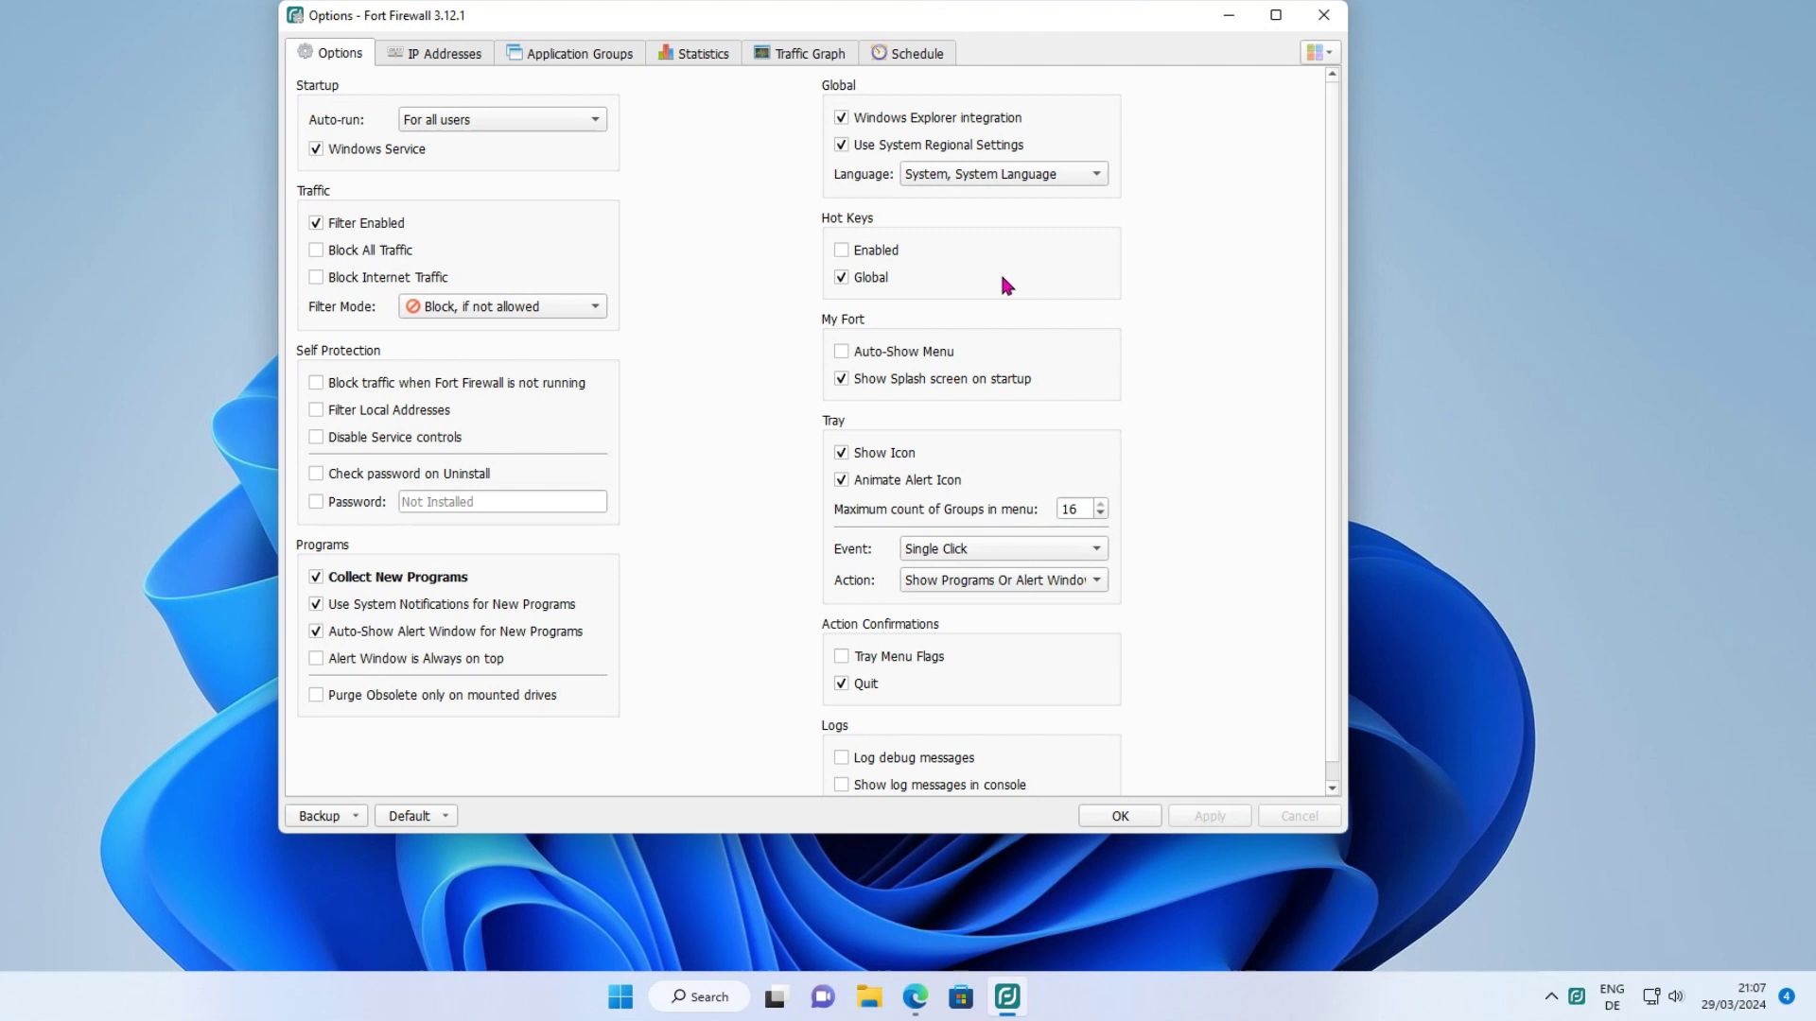
pyautogui.click(854, 255)
pyautogui.click(1193, 817)
# - Review the IP addresses, application groups, statistics, traffic graph and schedule tabs, then close Options
pyautogui.click(421, 56)
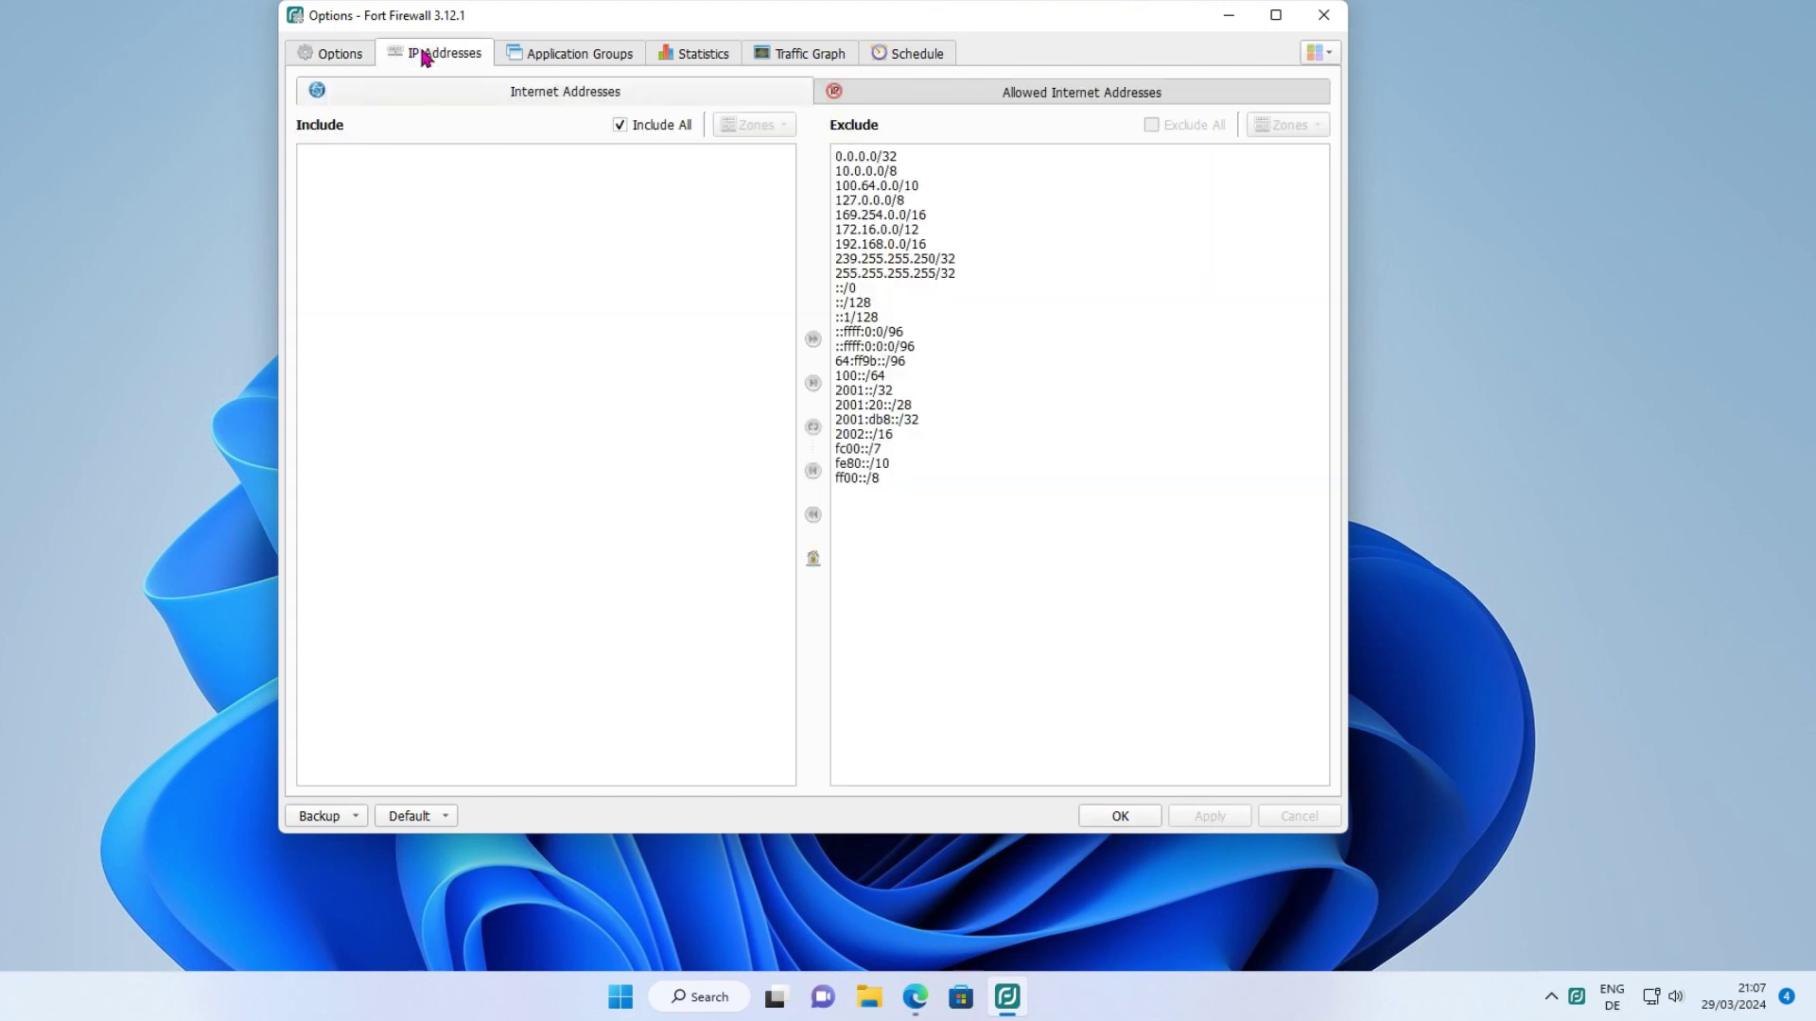
pyautogui.click(554, 58)
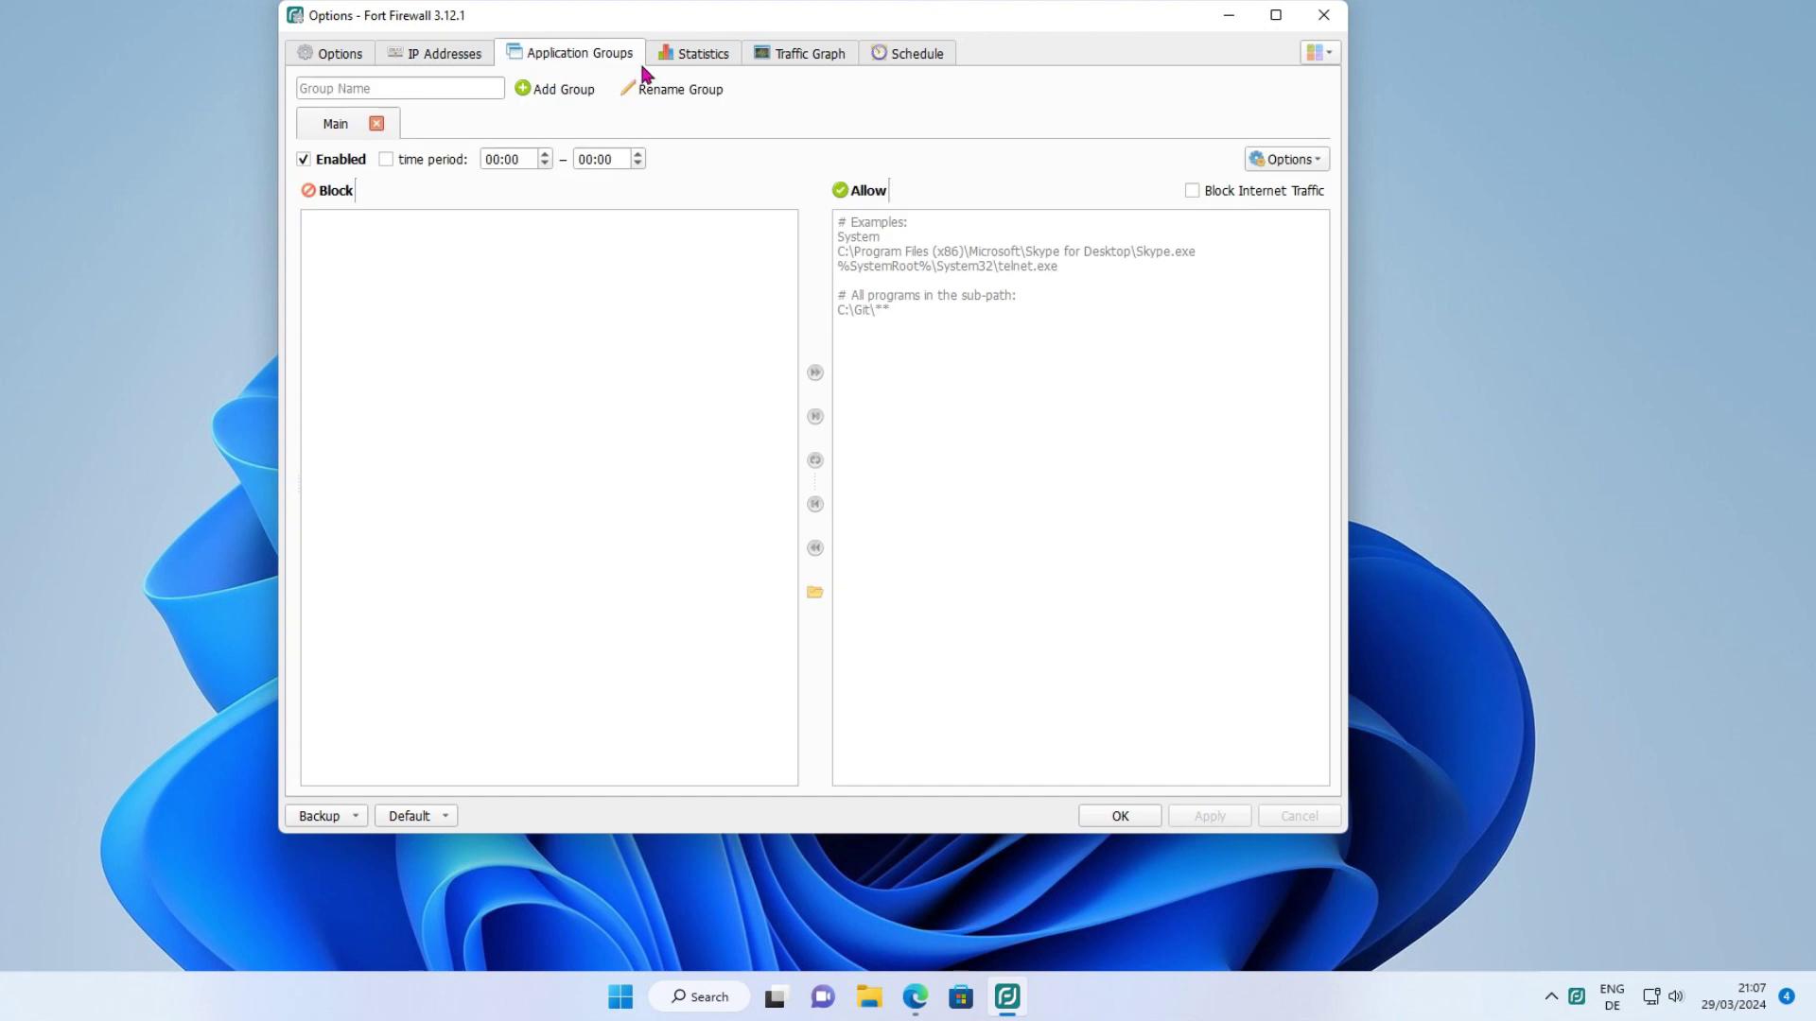
pyautogui.click(690, 60)
pyautogui.click(831, 65)
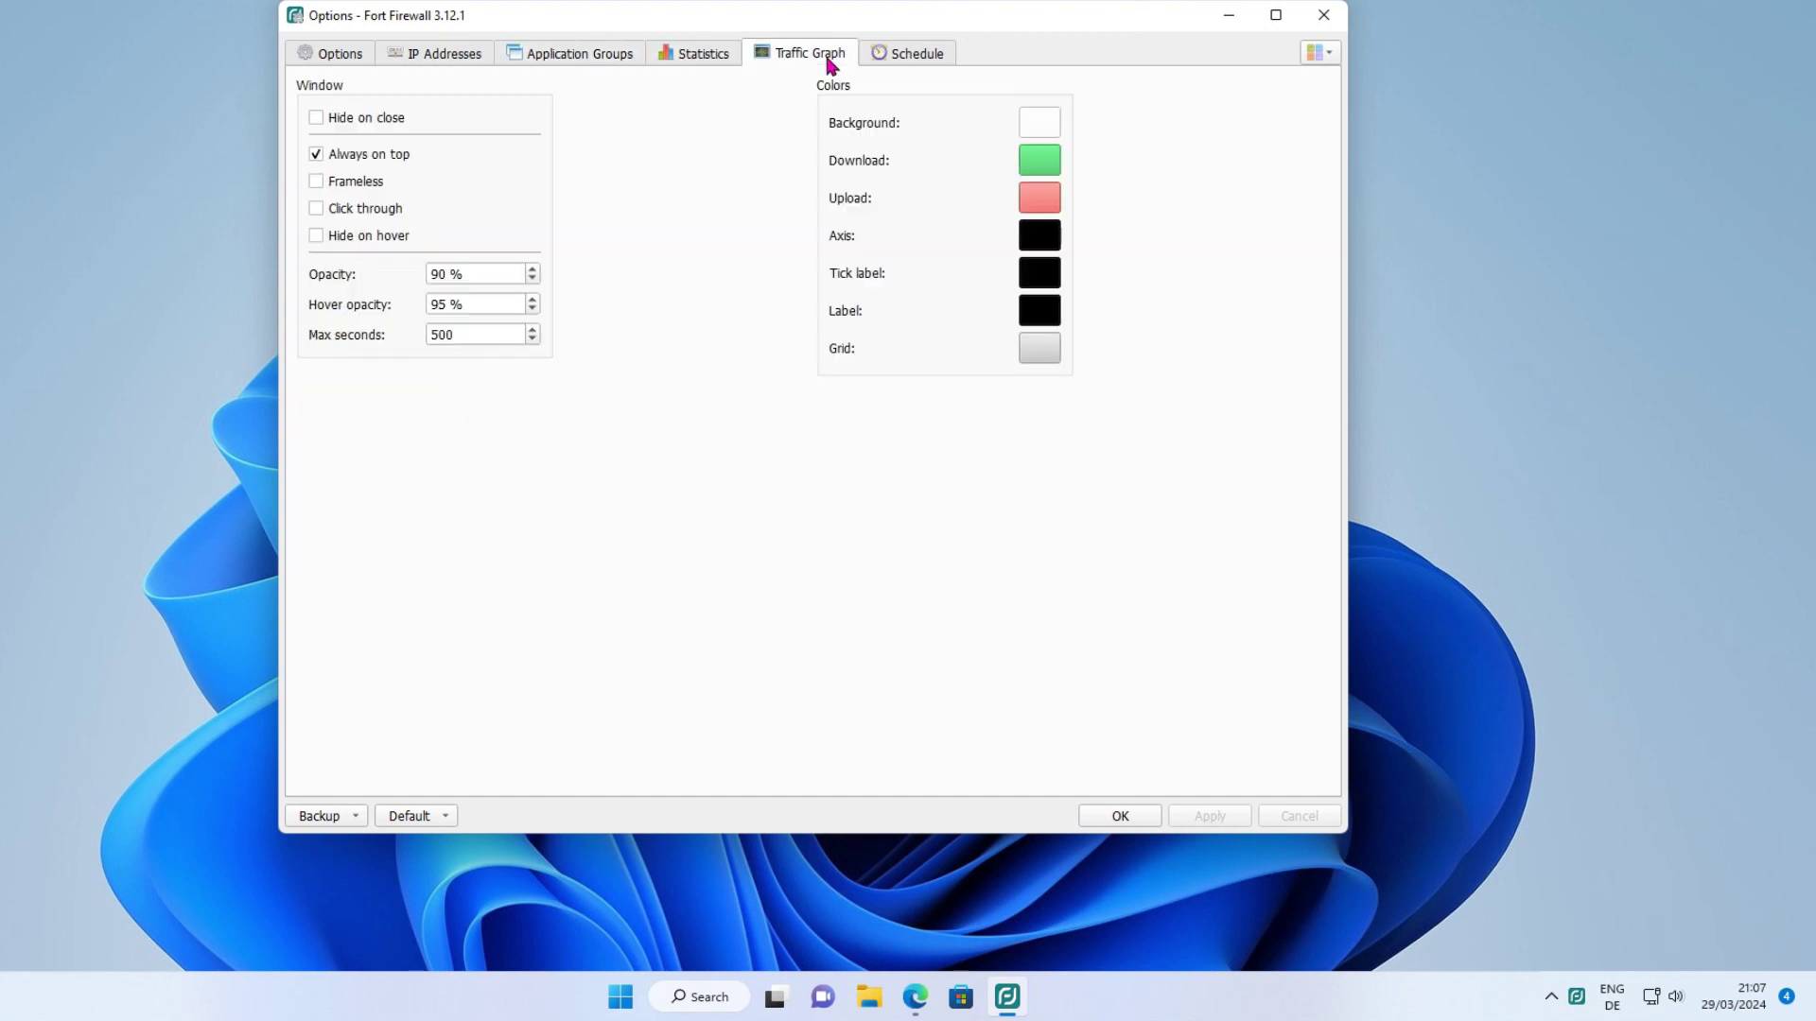
pyautogui.click(934, 63)
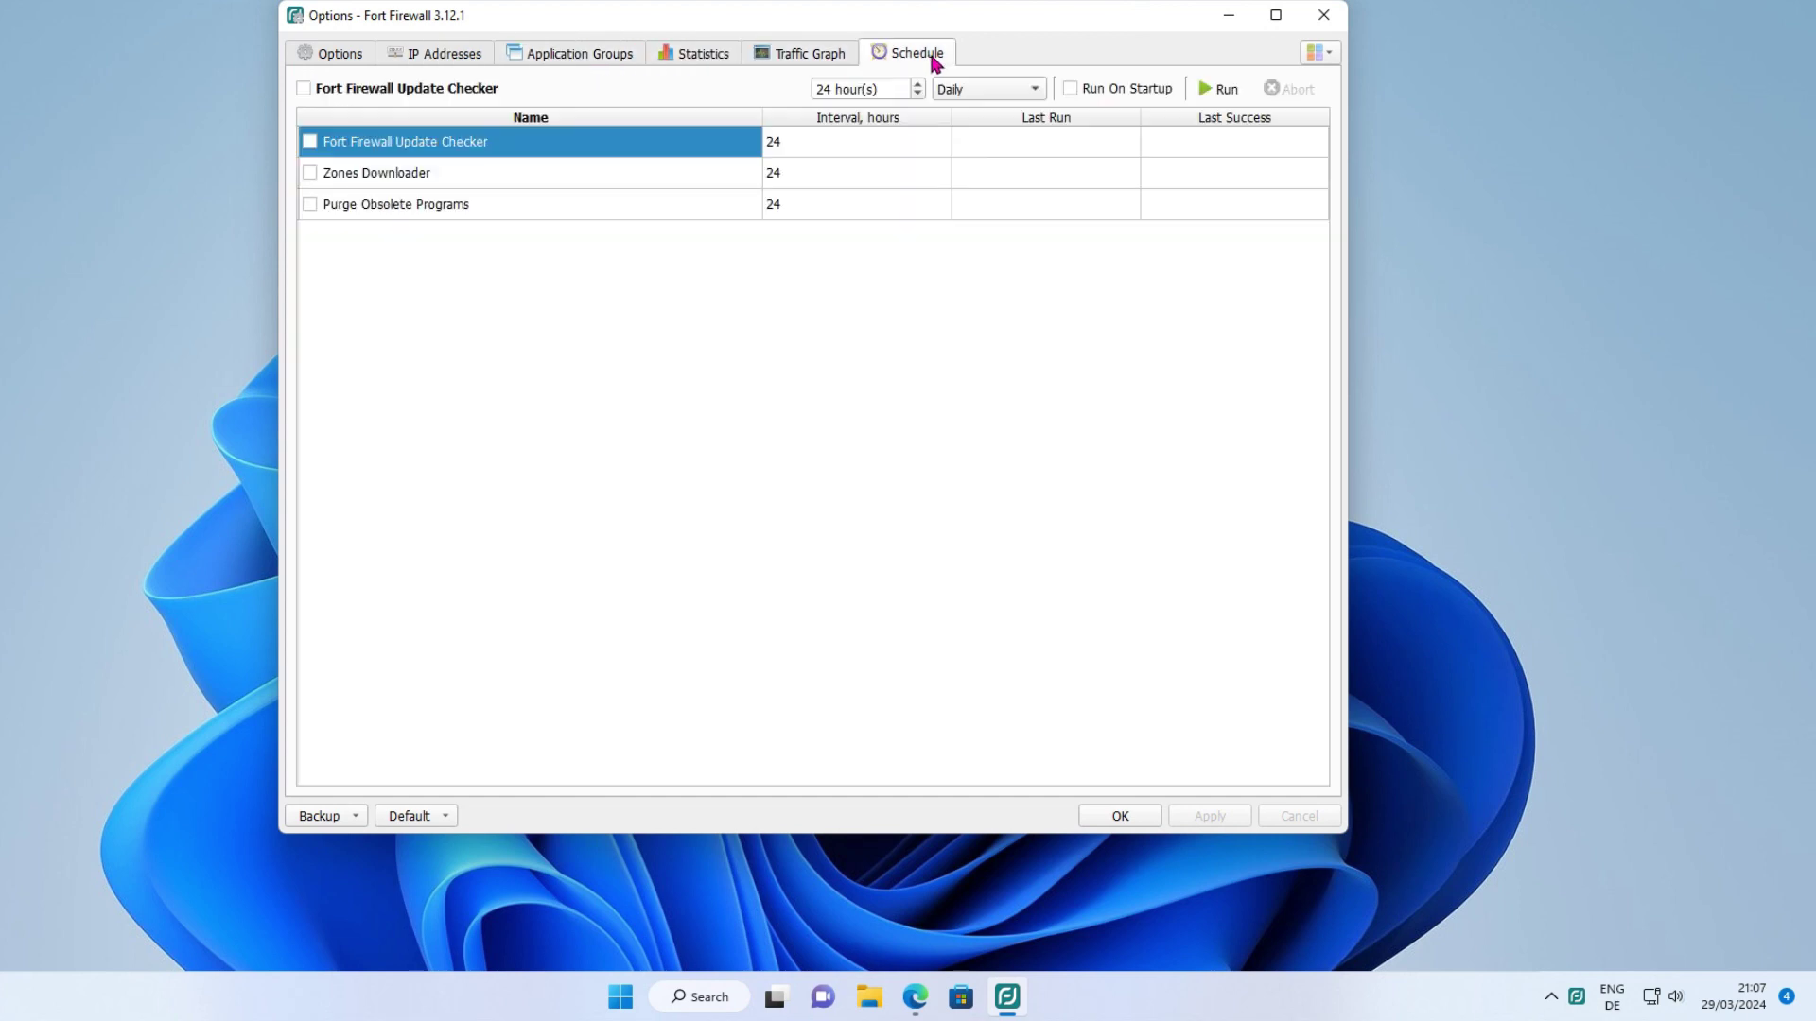
pyautogui.click(336, 59)
pyautogui.click(1322, 16)
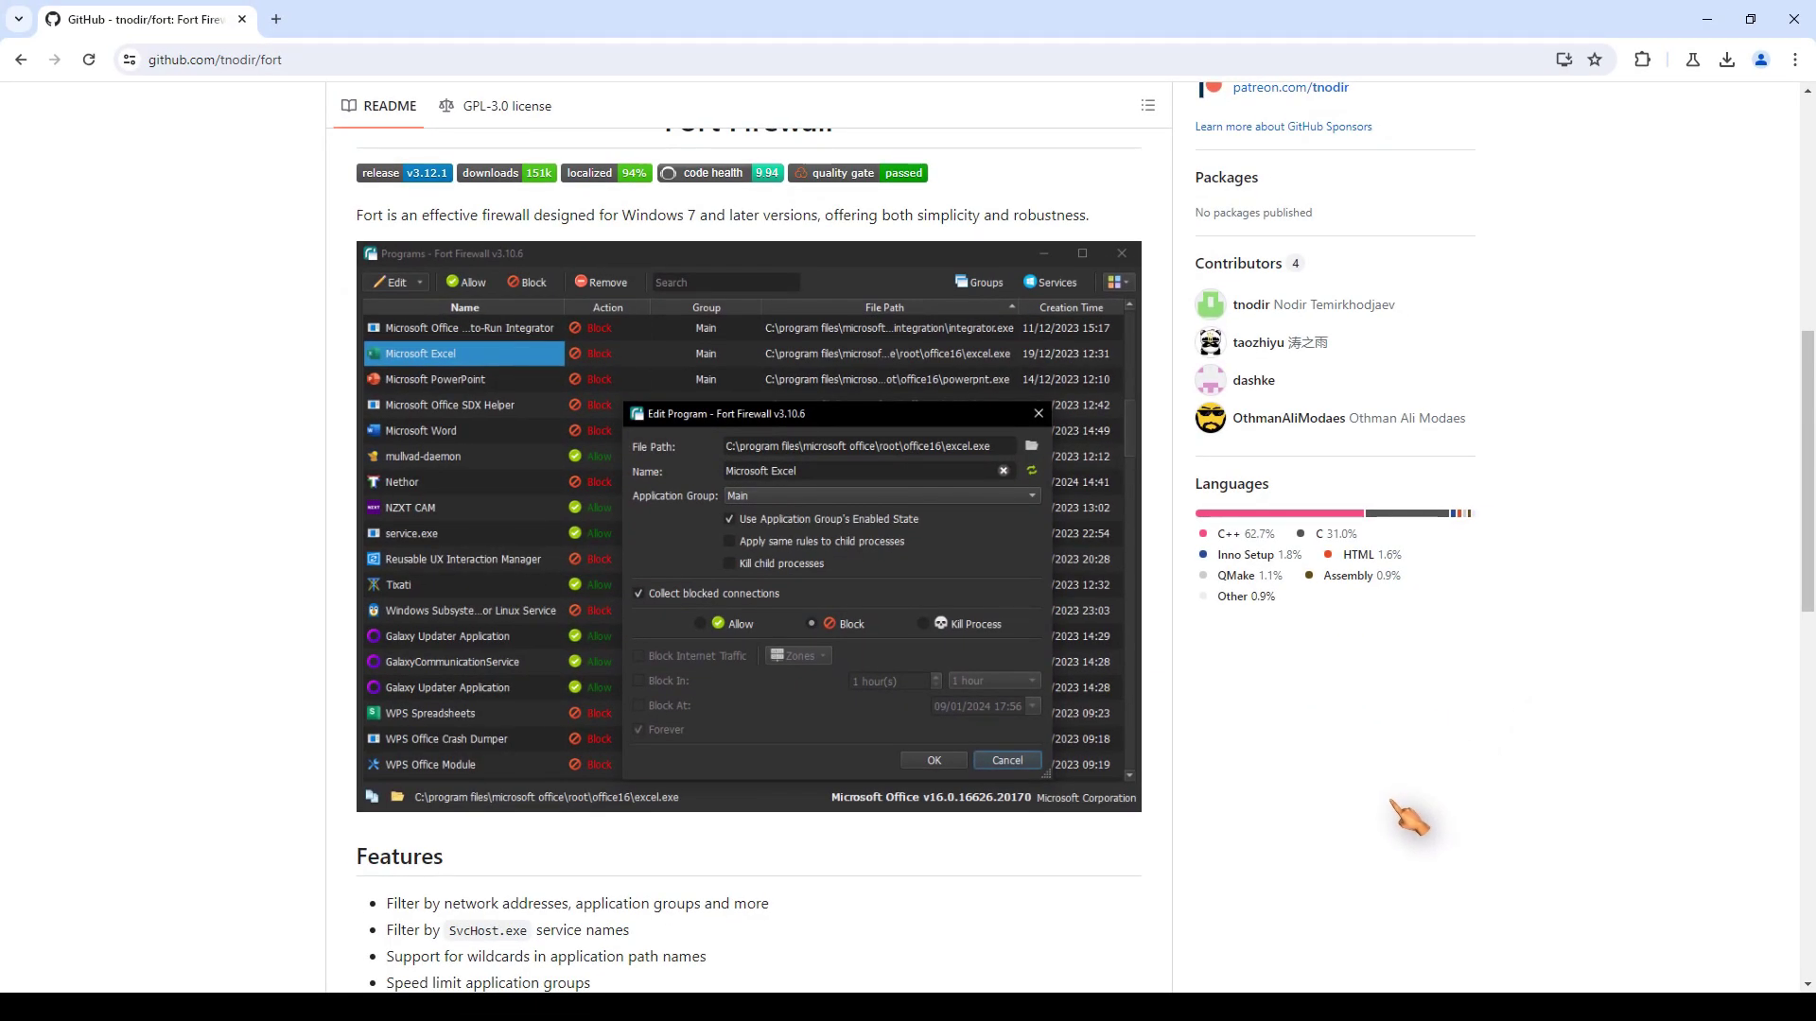
# - Search the User Guide wiki page for 'hot'
pyautogui.scroll(-6, 1409, 819)
pyautogui.scroll(-5, 1407, 714)
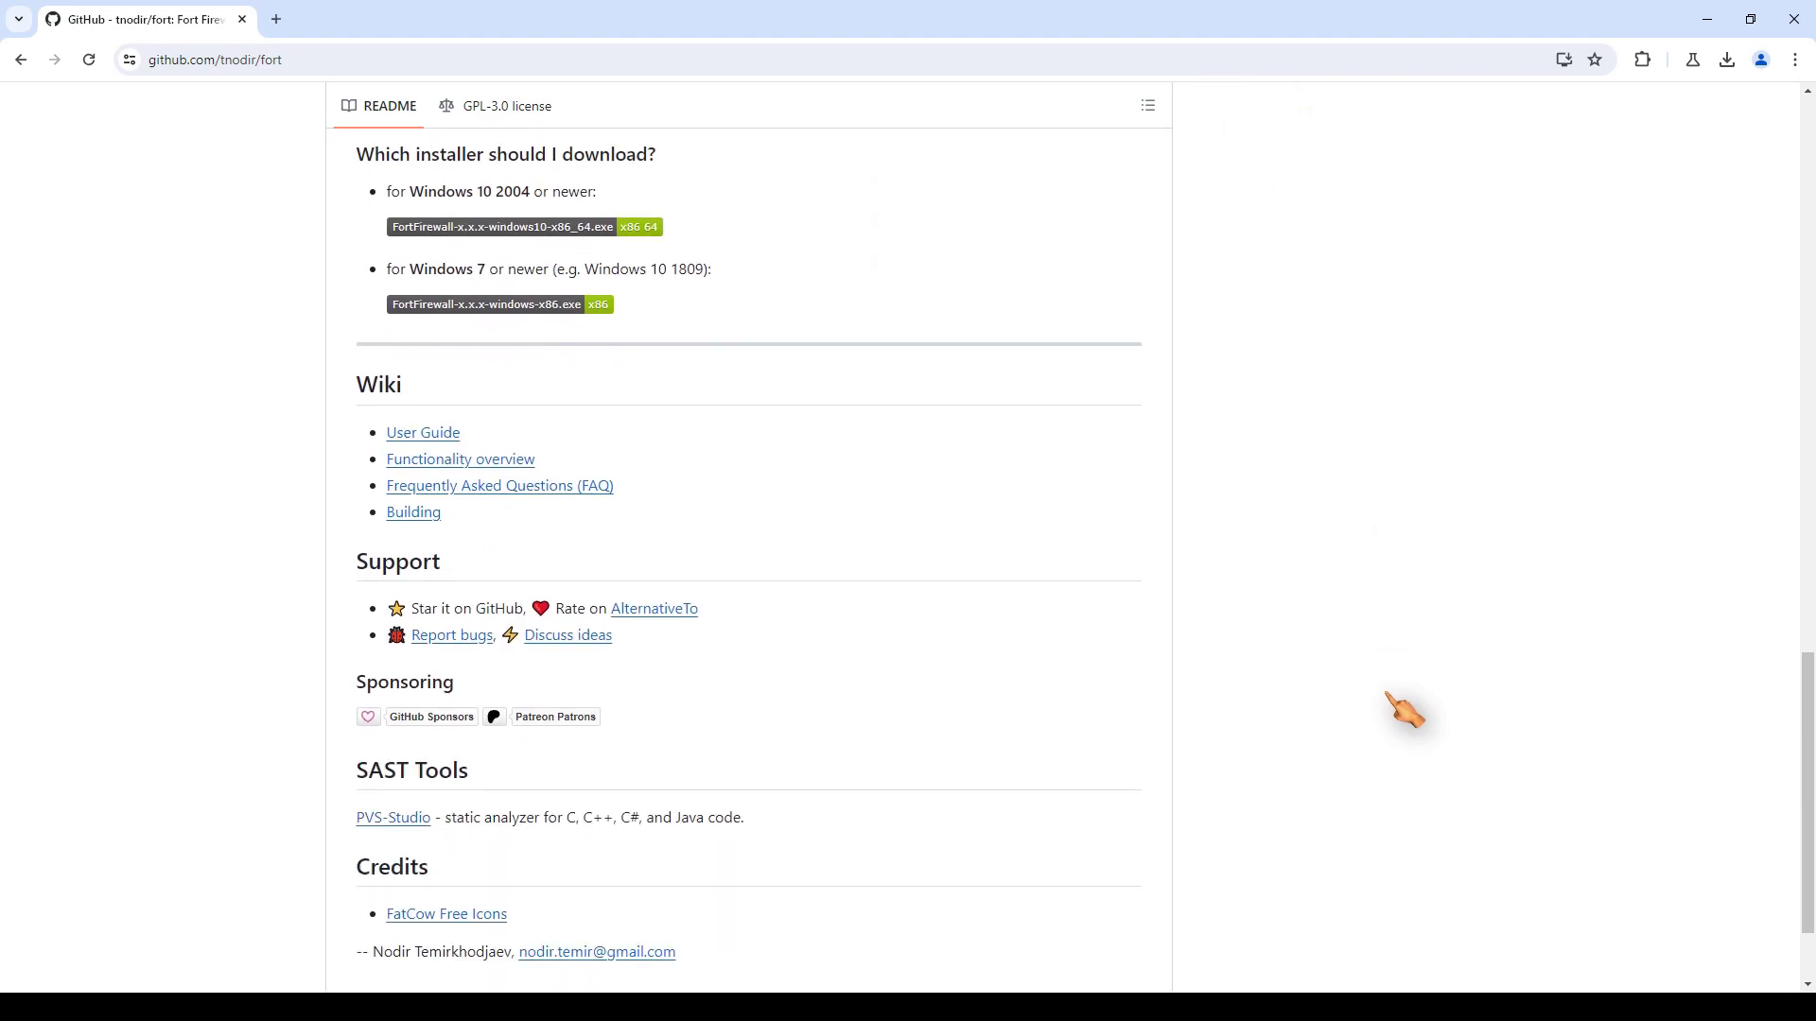
pyautogui.click(423, 433)
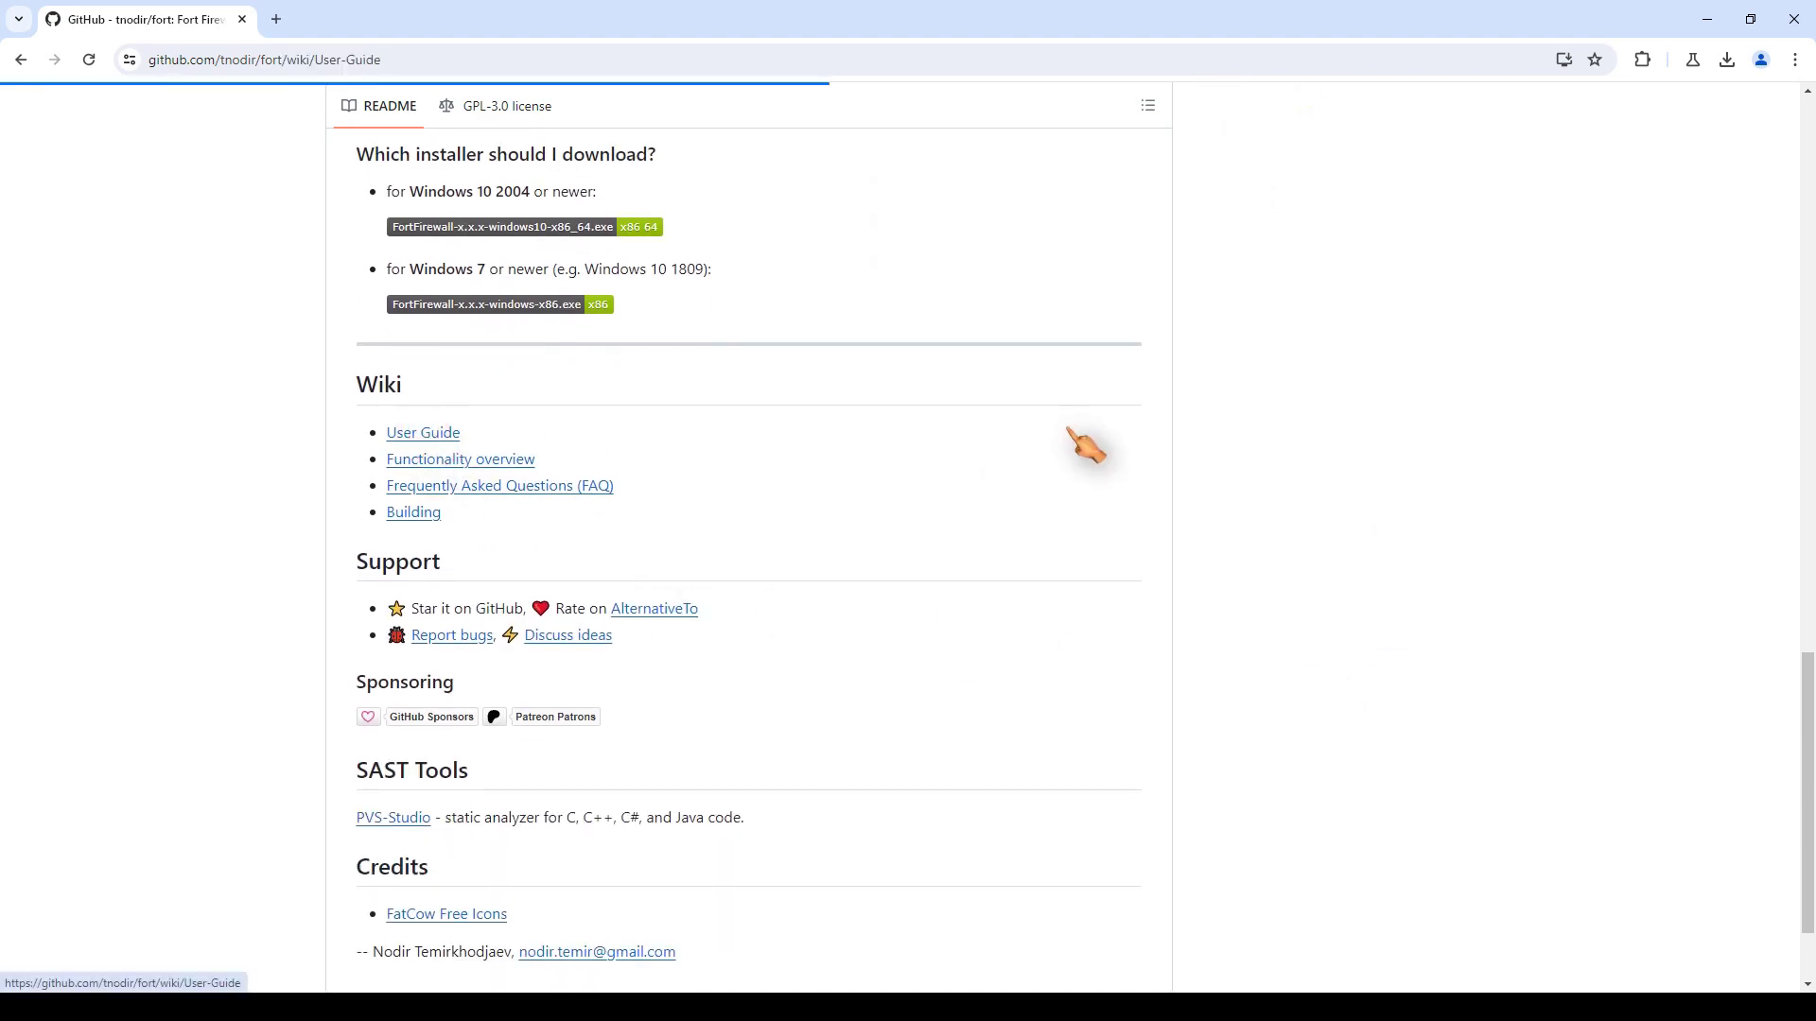
pyautogui.hotkey('ctrl', 'f')
pyautogui.write('hot')
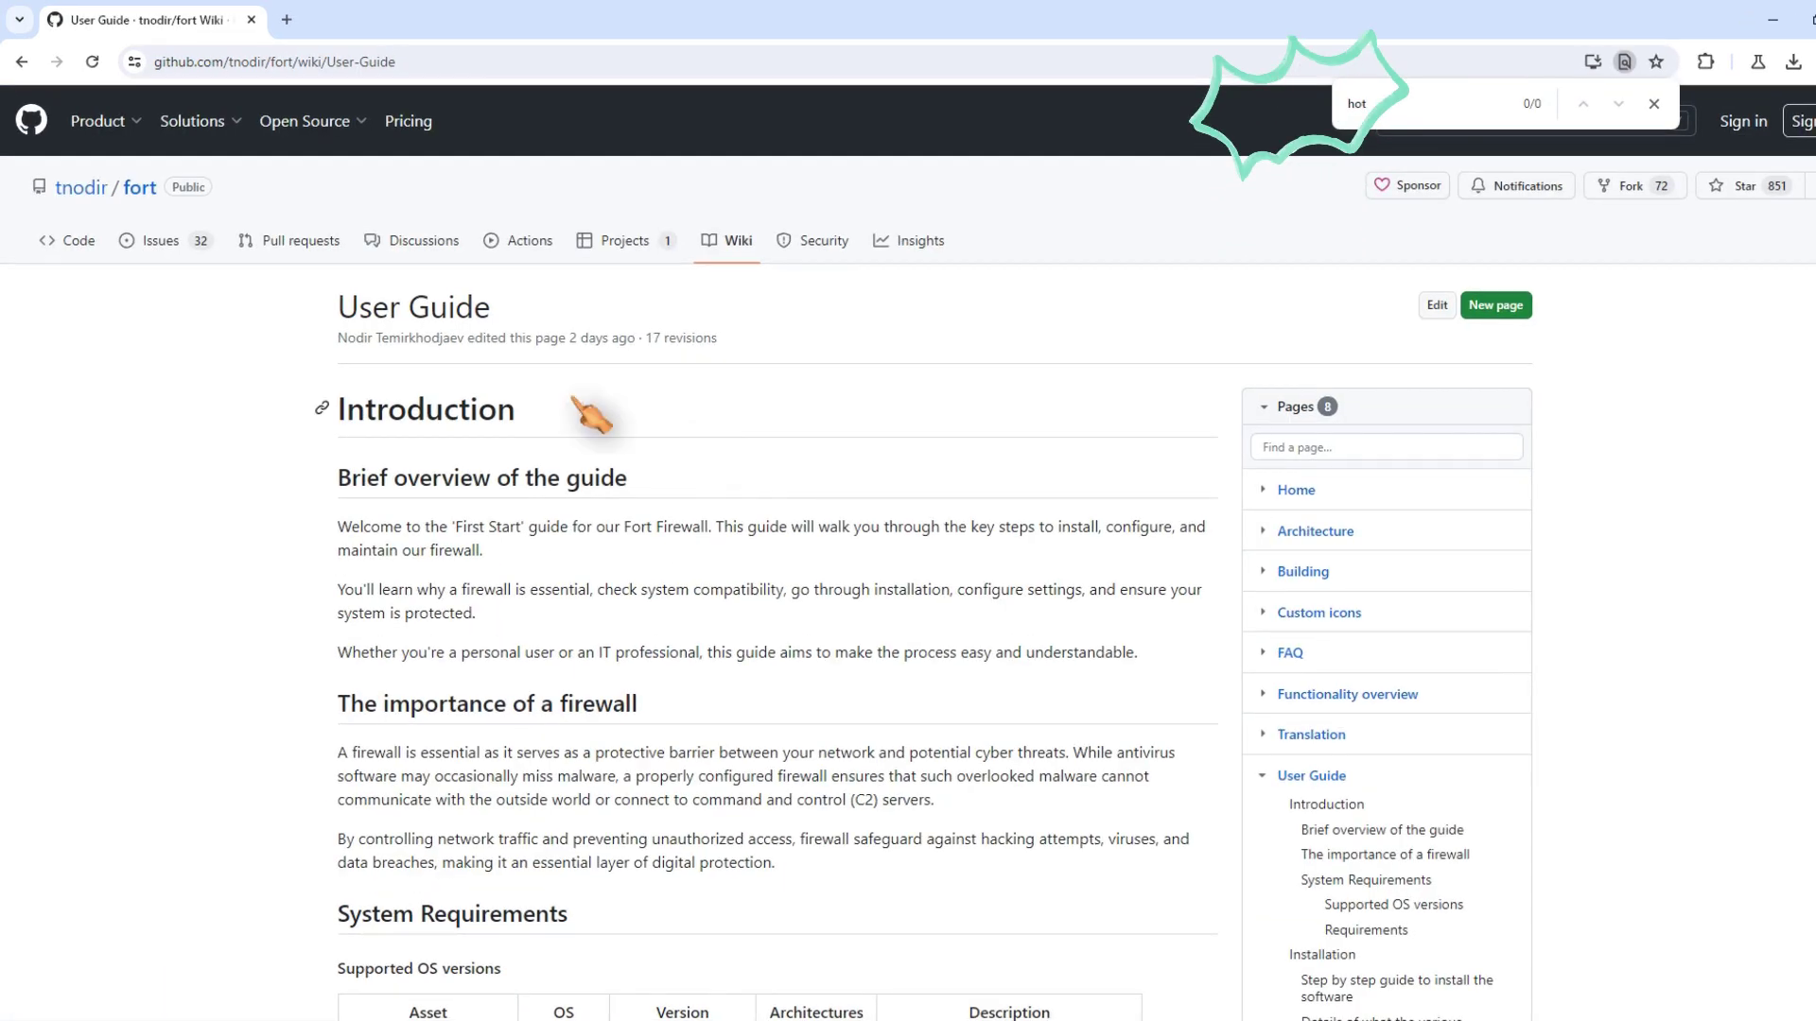
# - Return to the README, open the FAQ wiki page and highlight the comment about hotkeys
pyautogui.rightClick(186, 354)
pyautogui.click(202, 371)
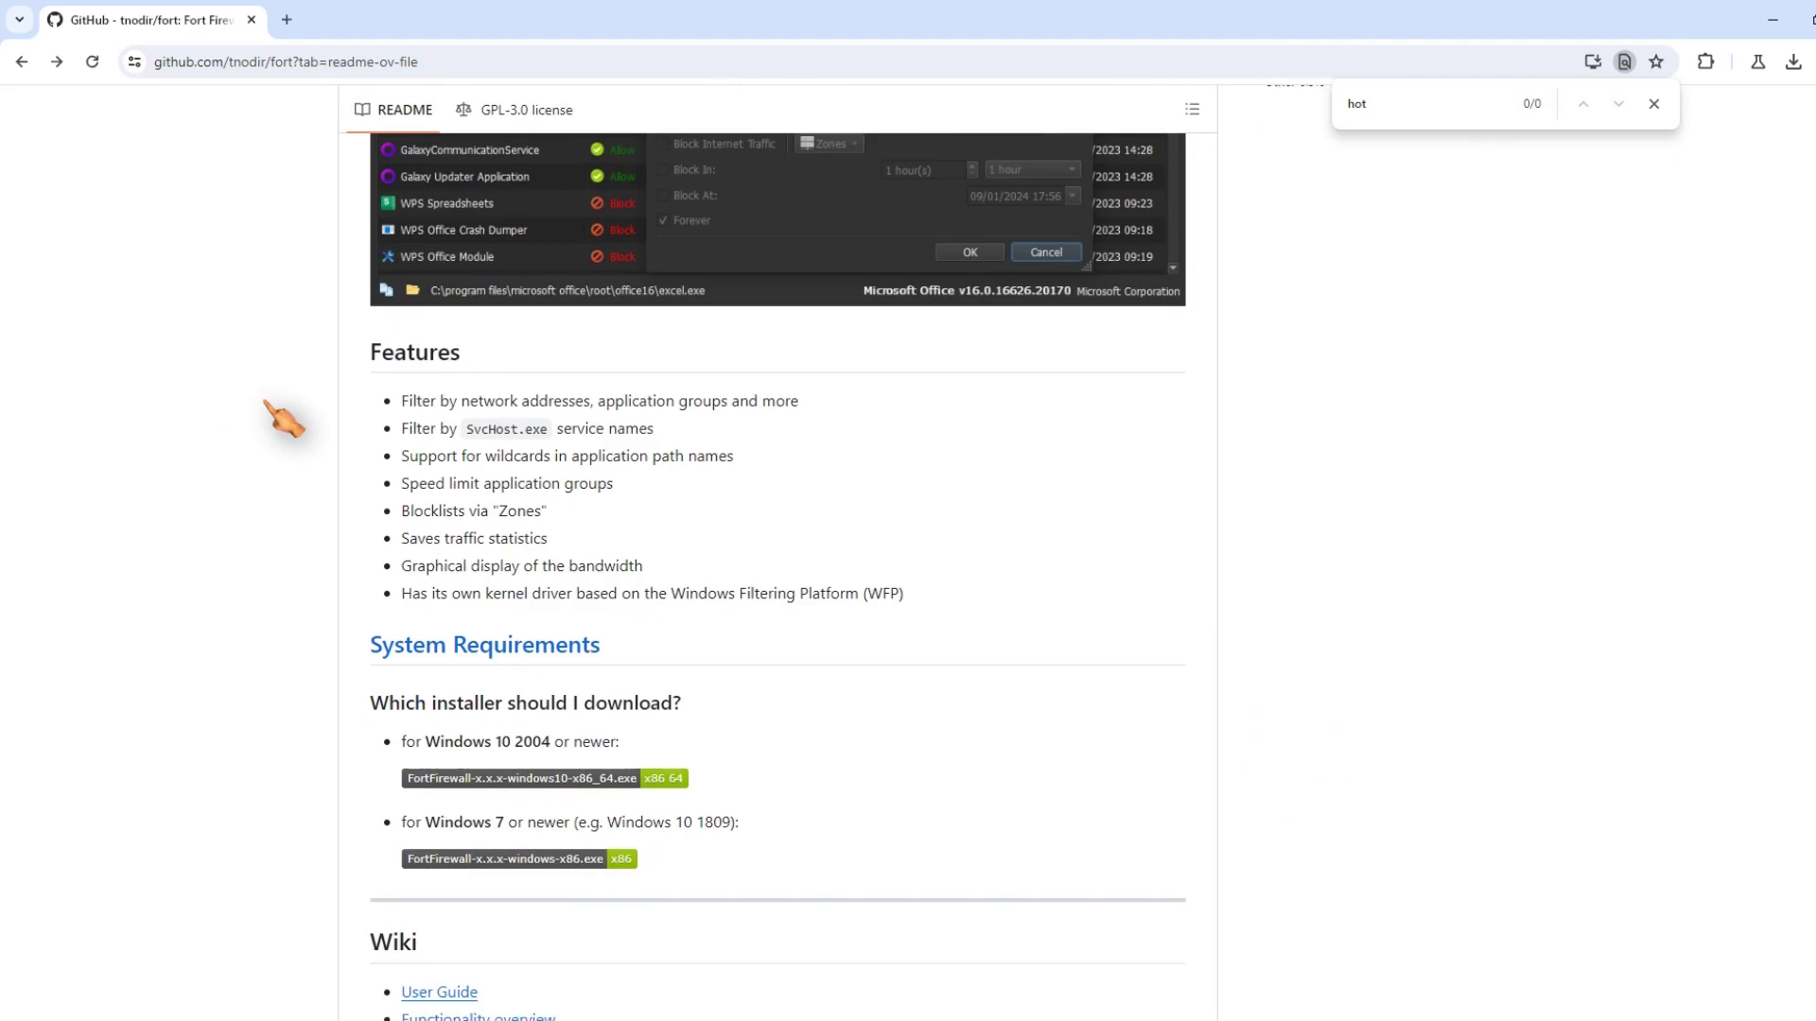
pyautogui.click(598, 386)
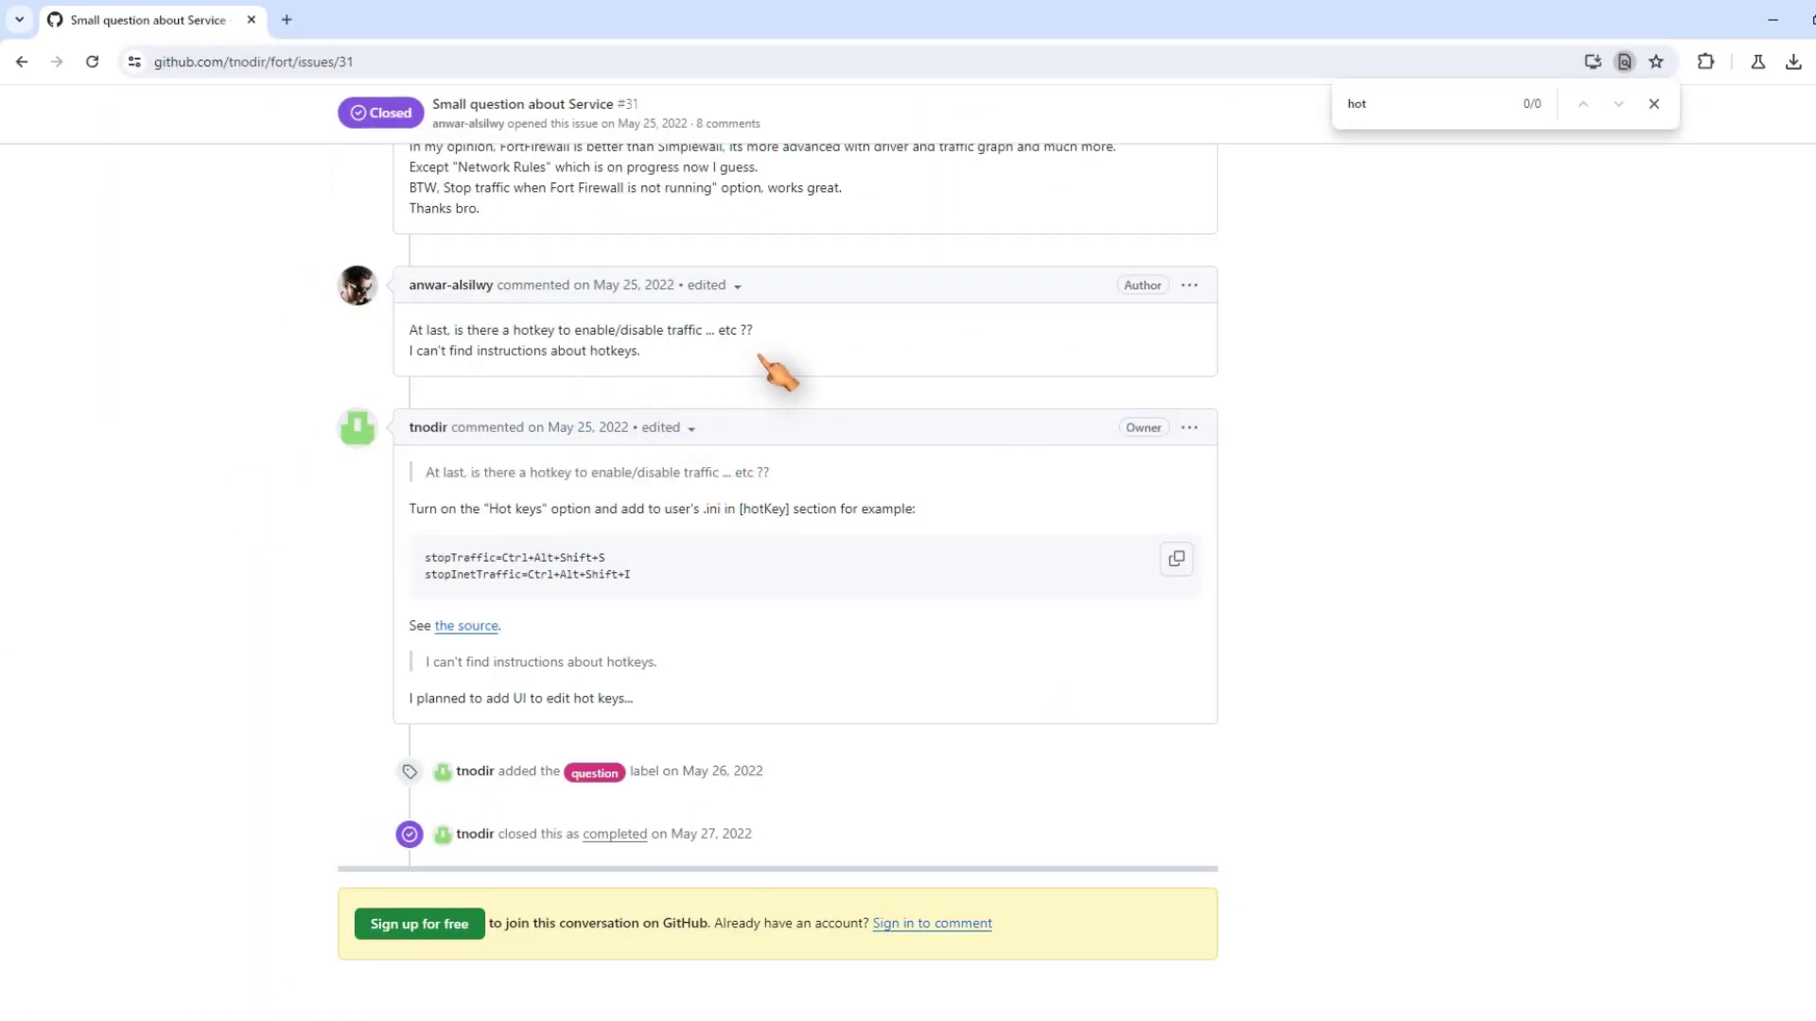
pyautogui.tripleClick(758, 353)
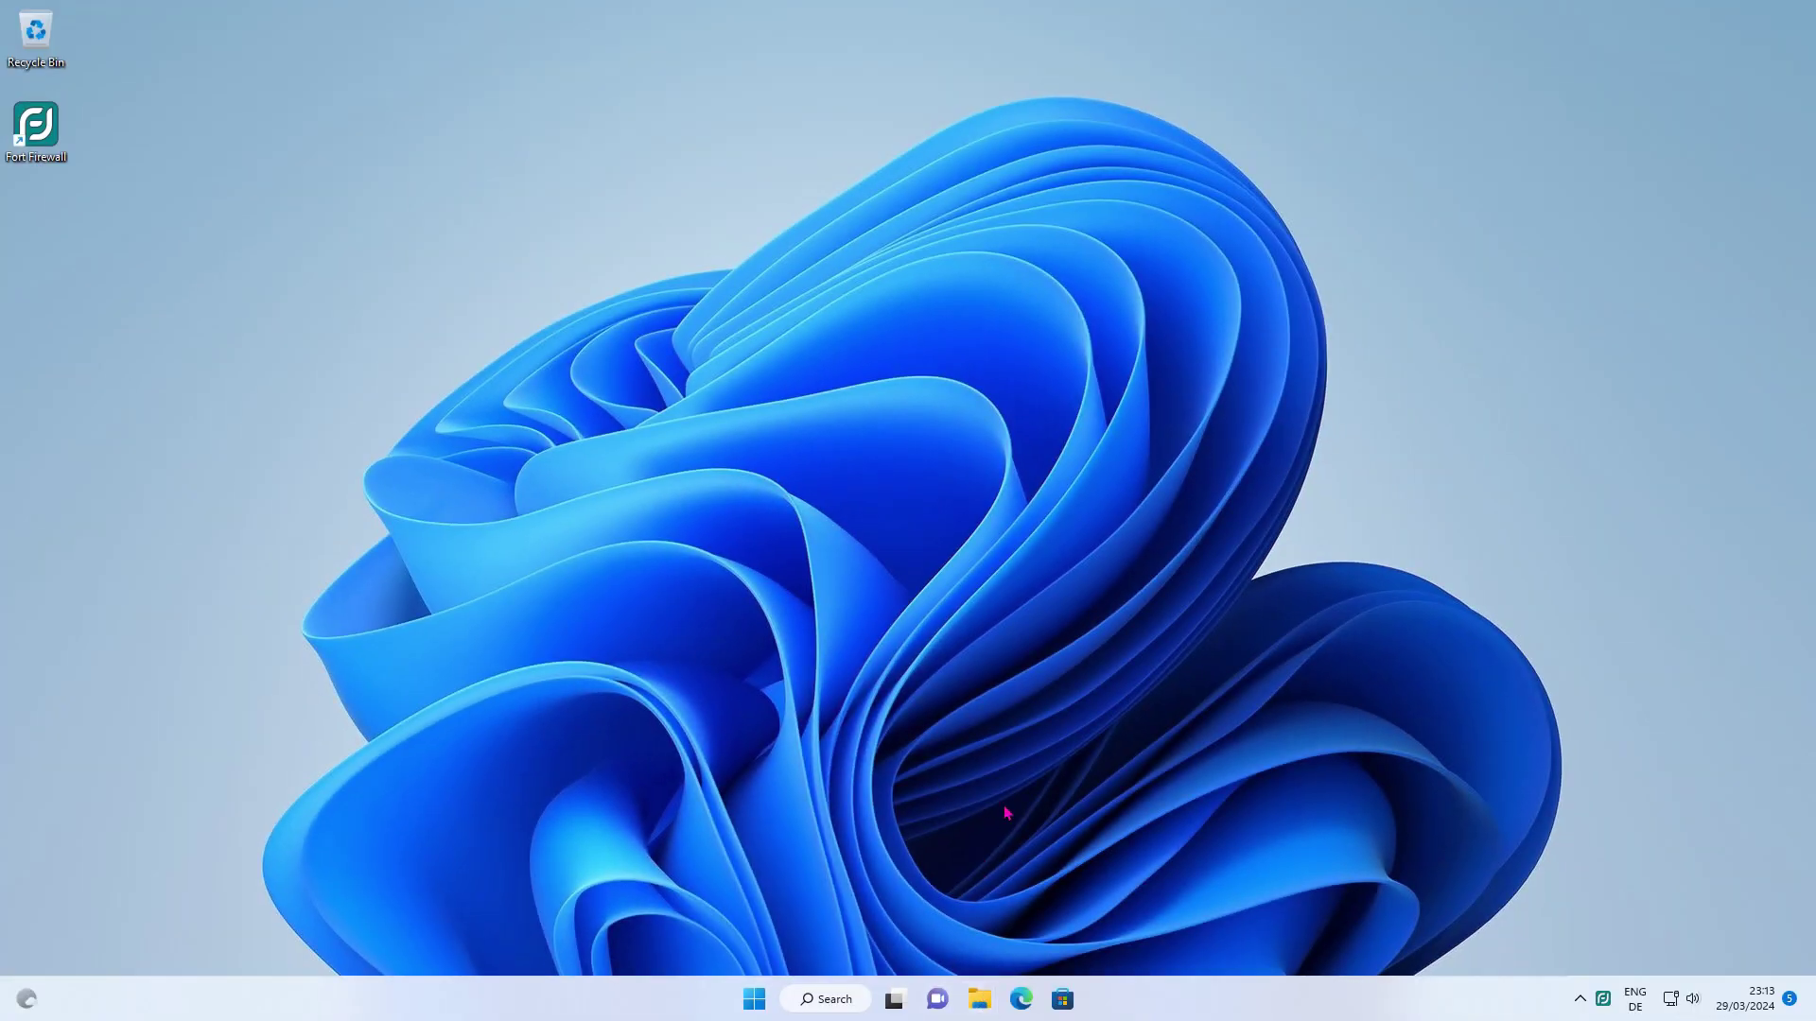
# - Browse to AppData\Local\Fort Firewall and open FortFirewall.user.ini in Notepad2
pyautogui.press('super+e')
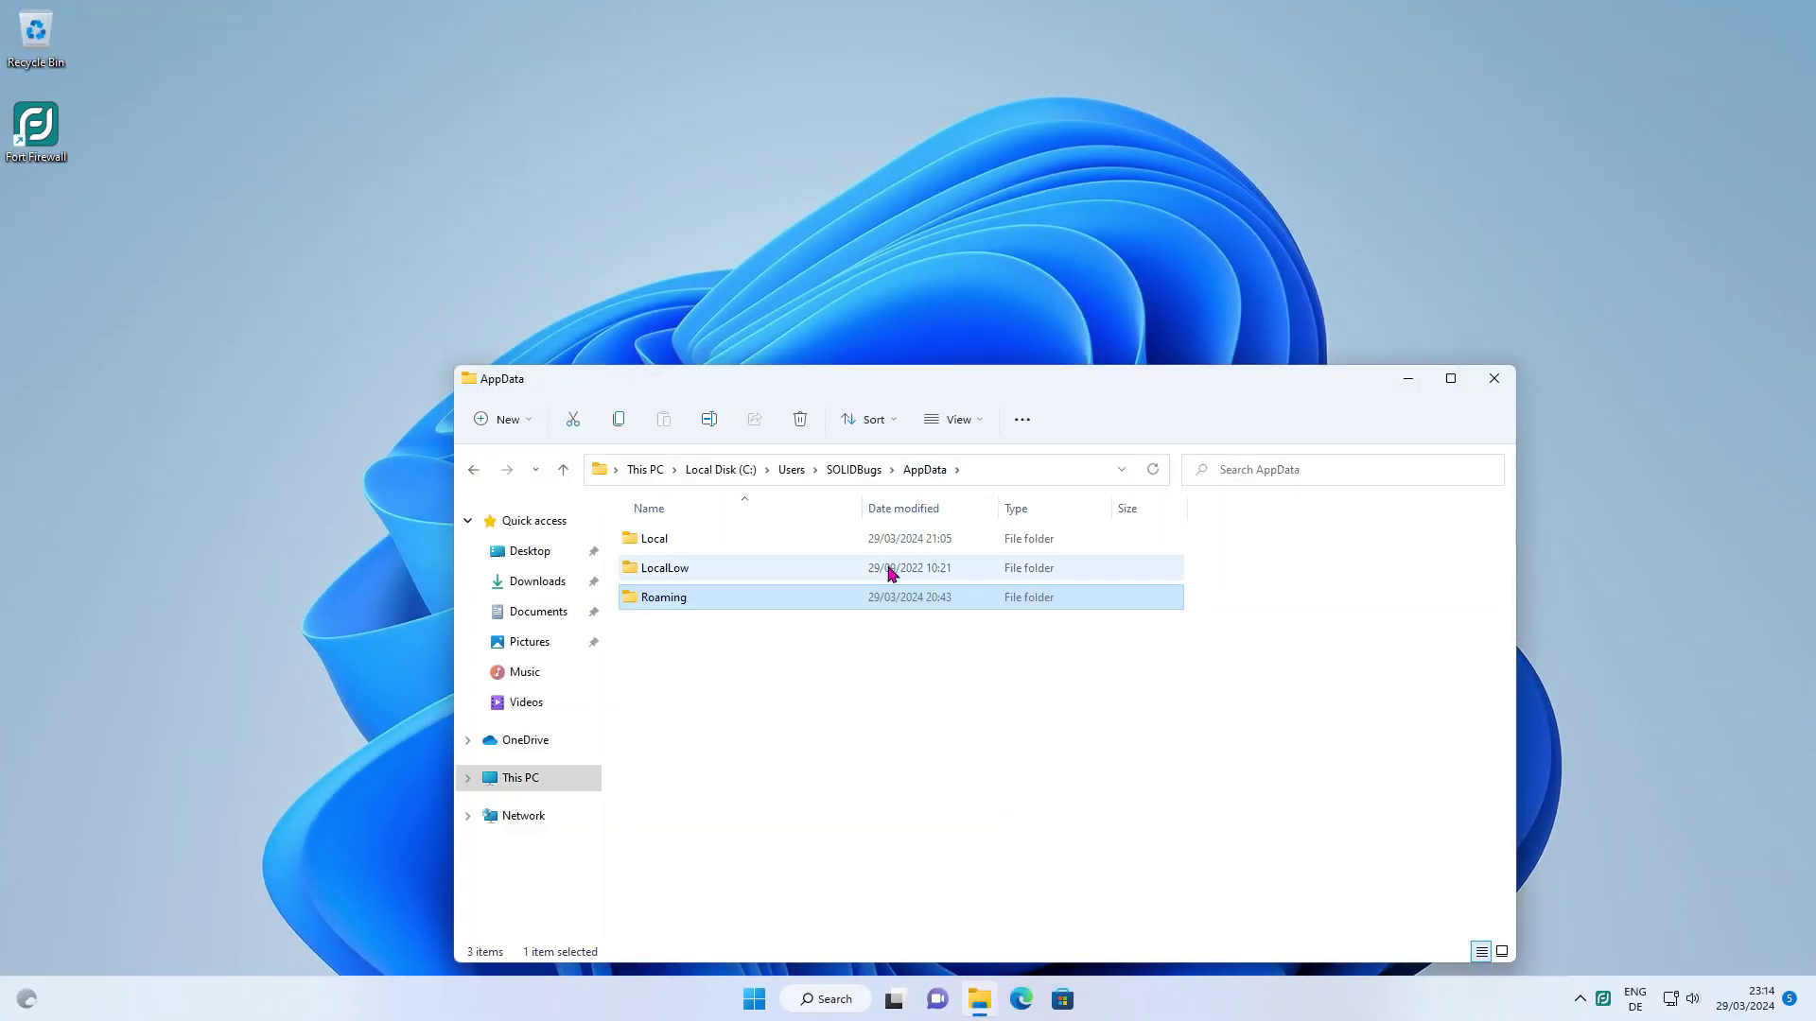
pyautogui.click(835, 553)
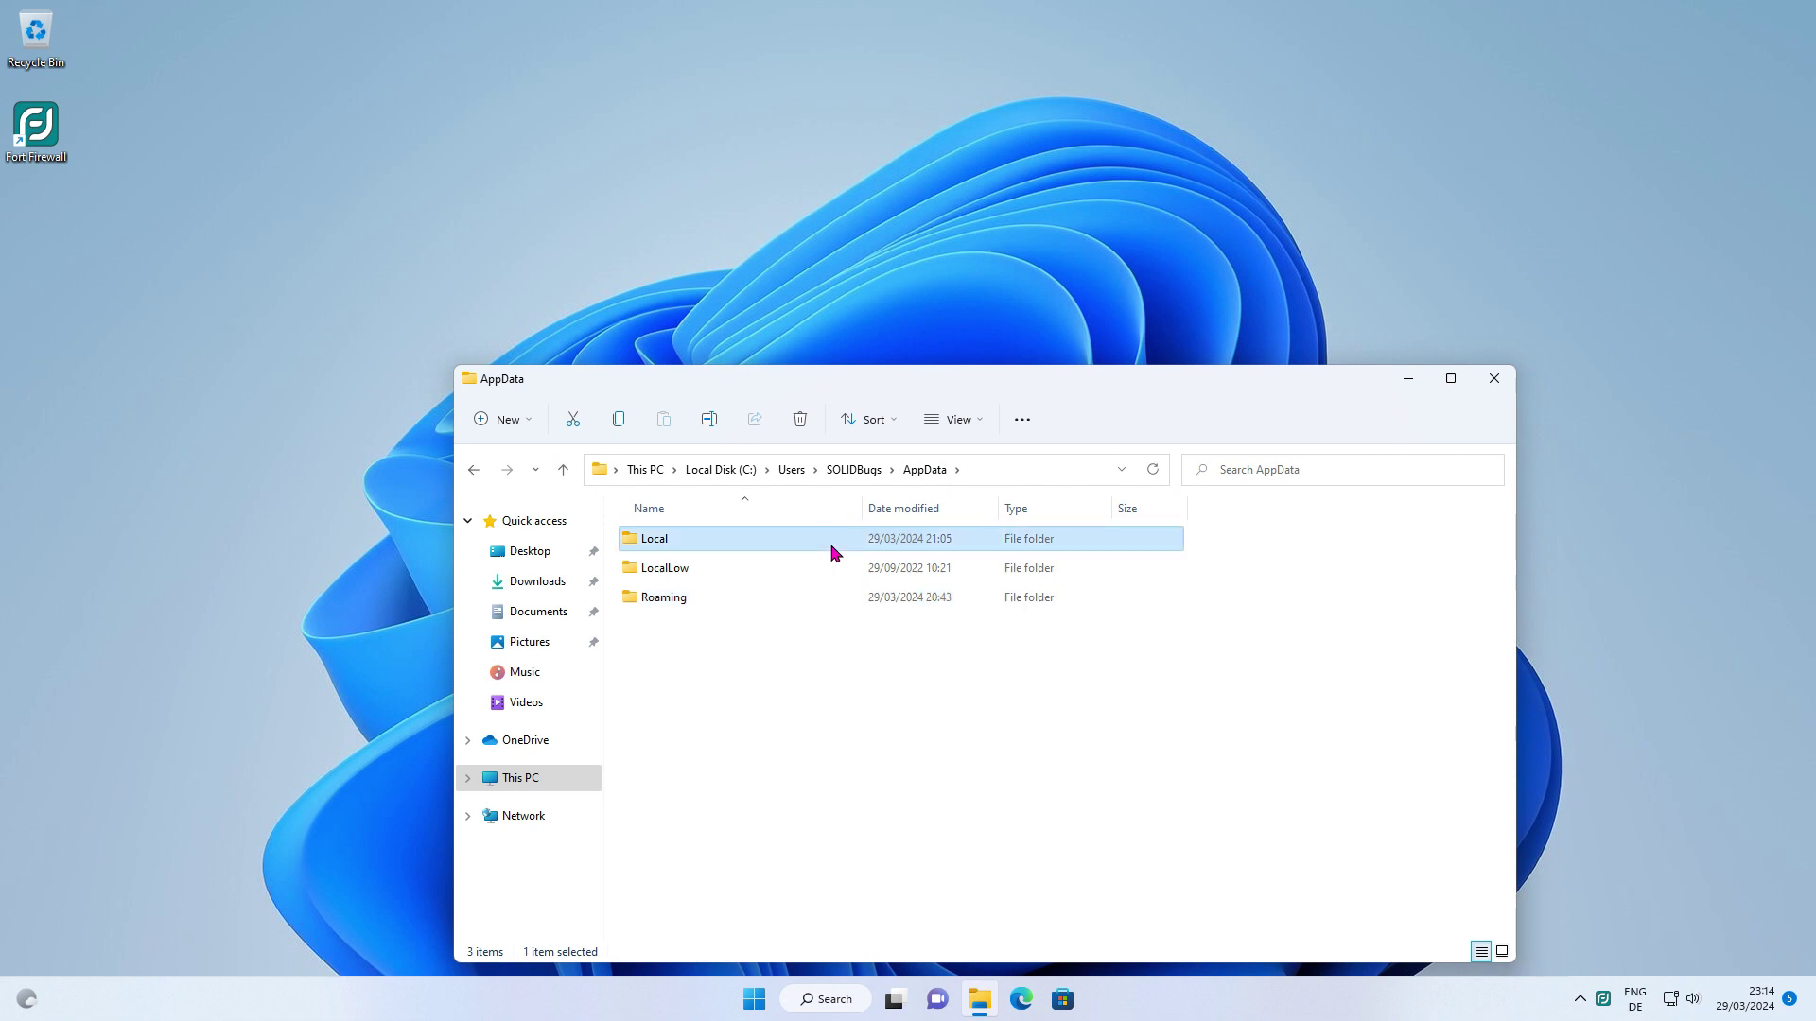
pyautogui.doubleClick(835, 552)
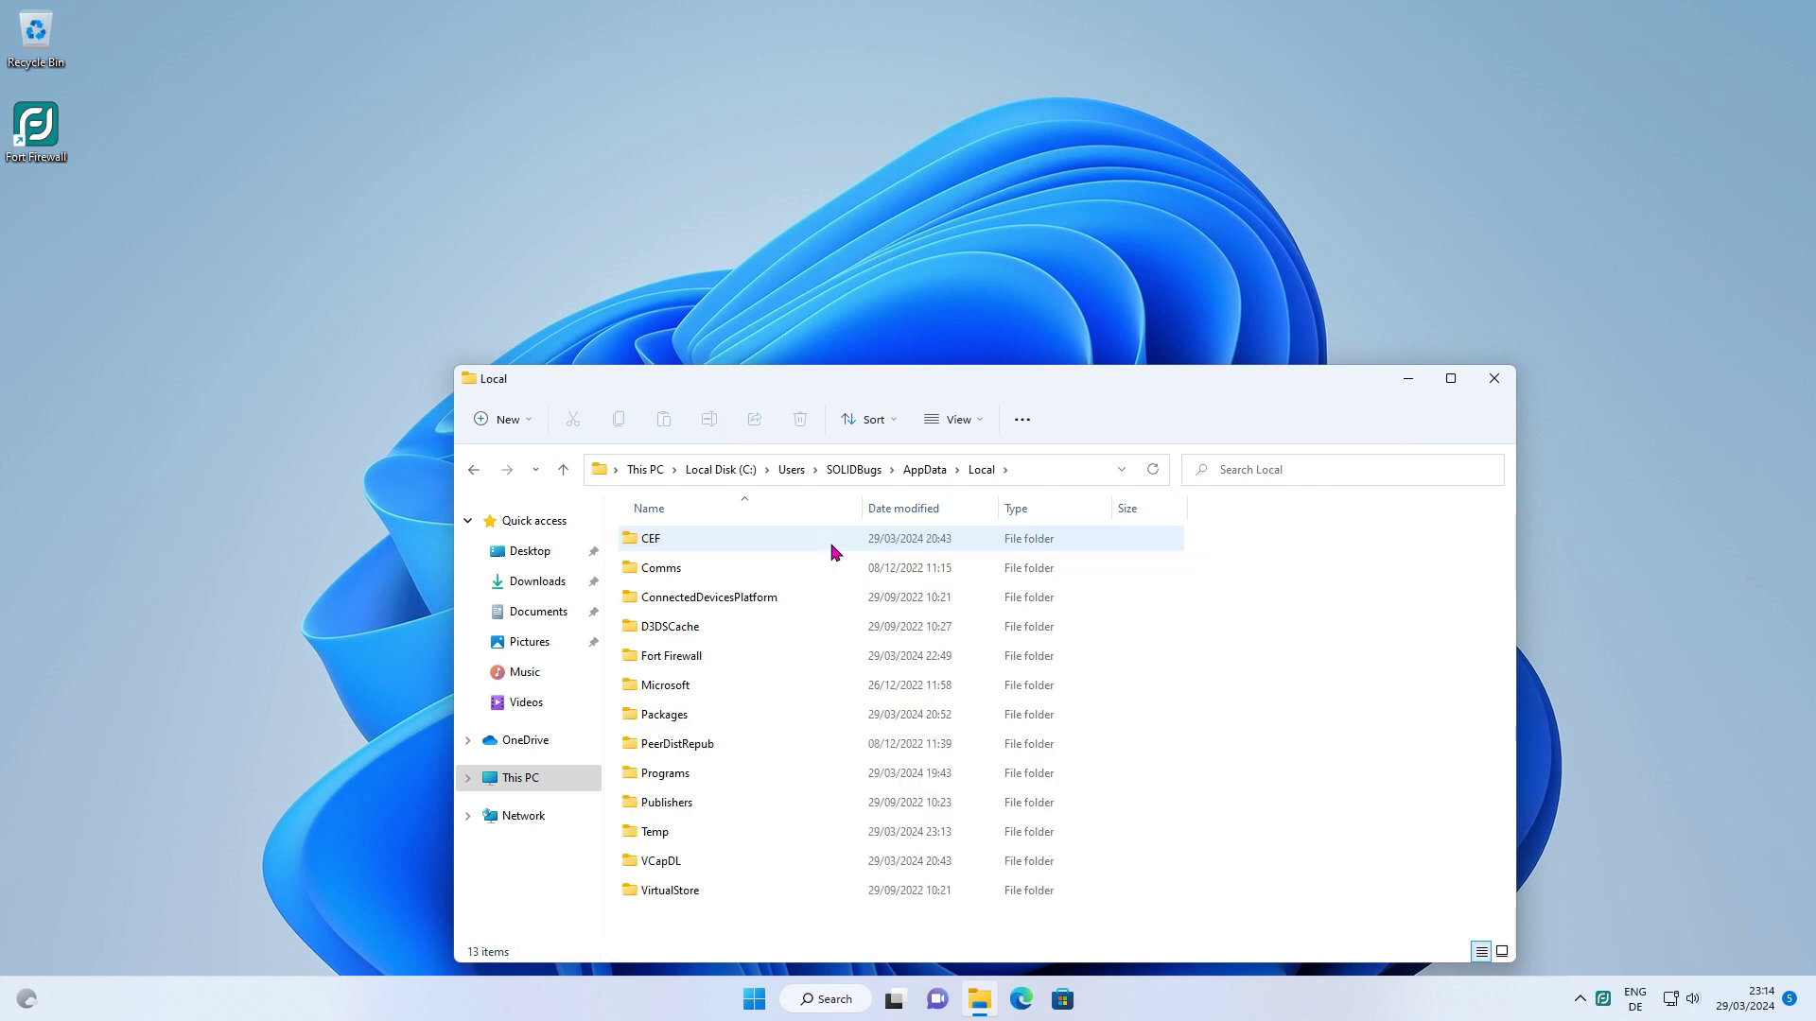
pyautogui.doubleClick(791, 657)
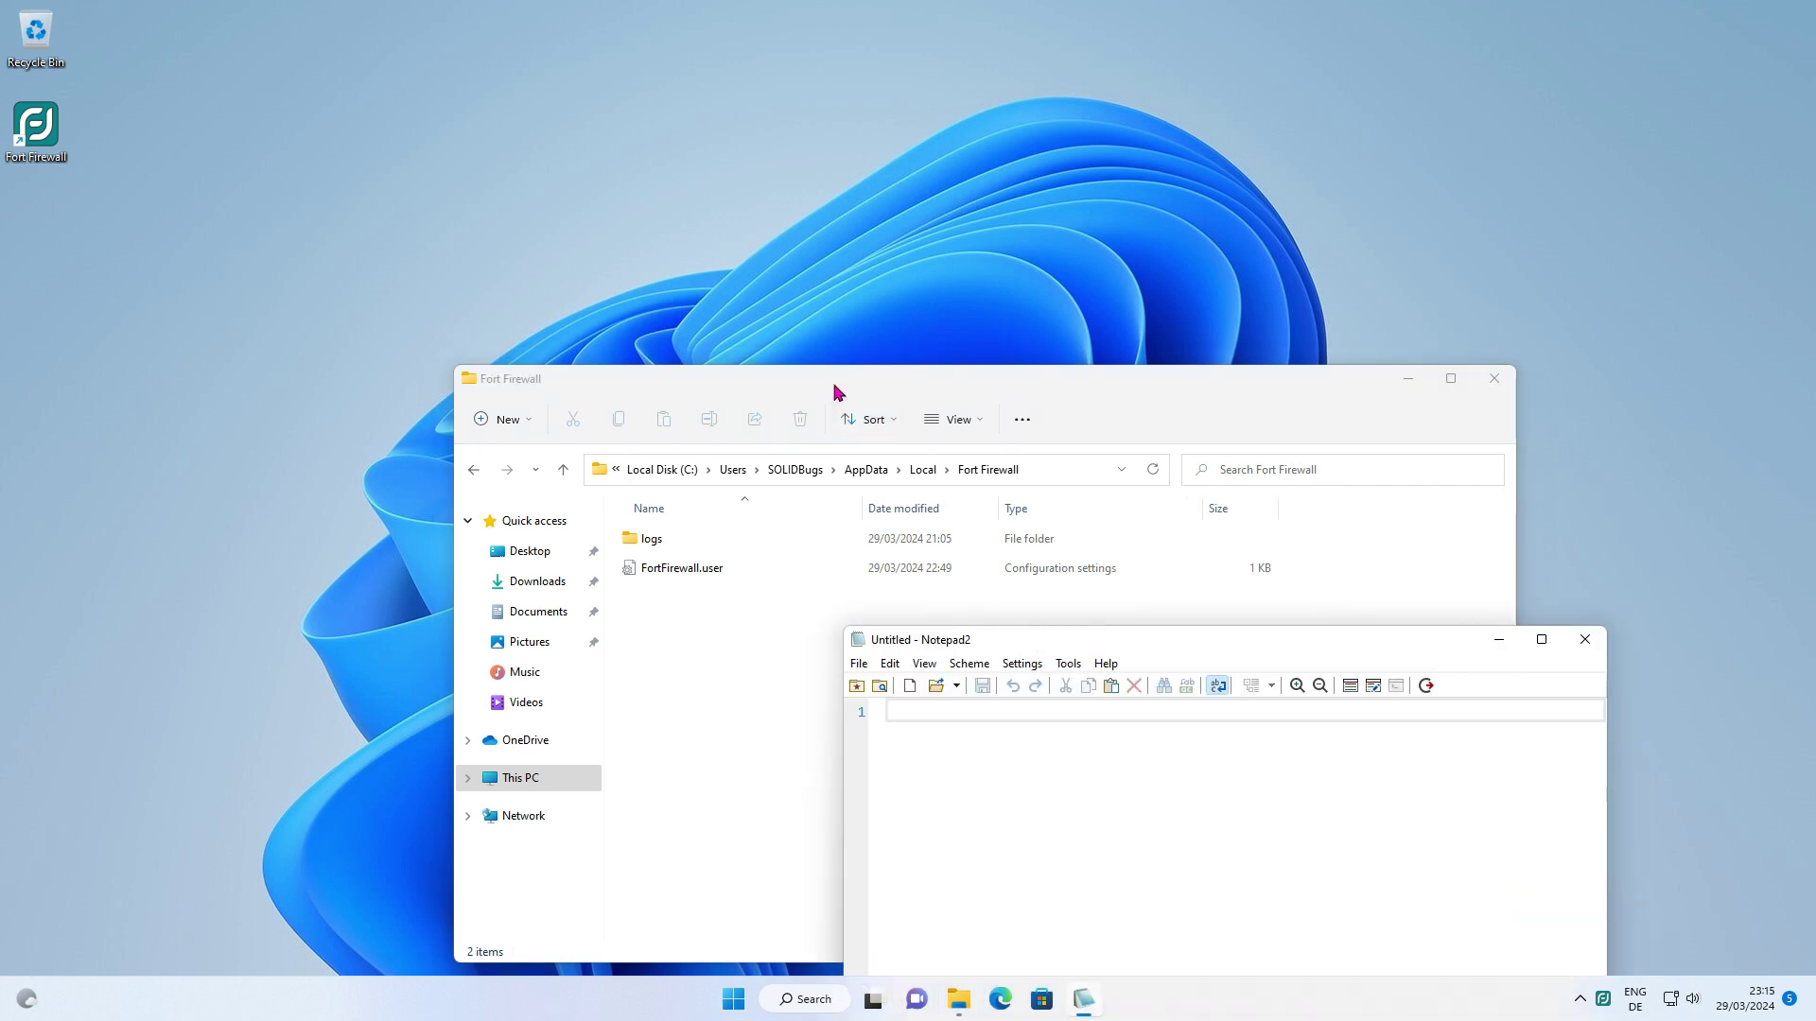
pyautogui.moveTo(662, 572); pyautogui.dragTo(998, 762)
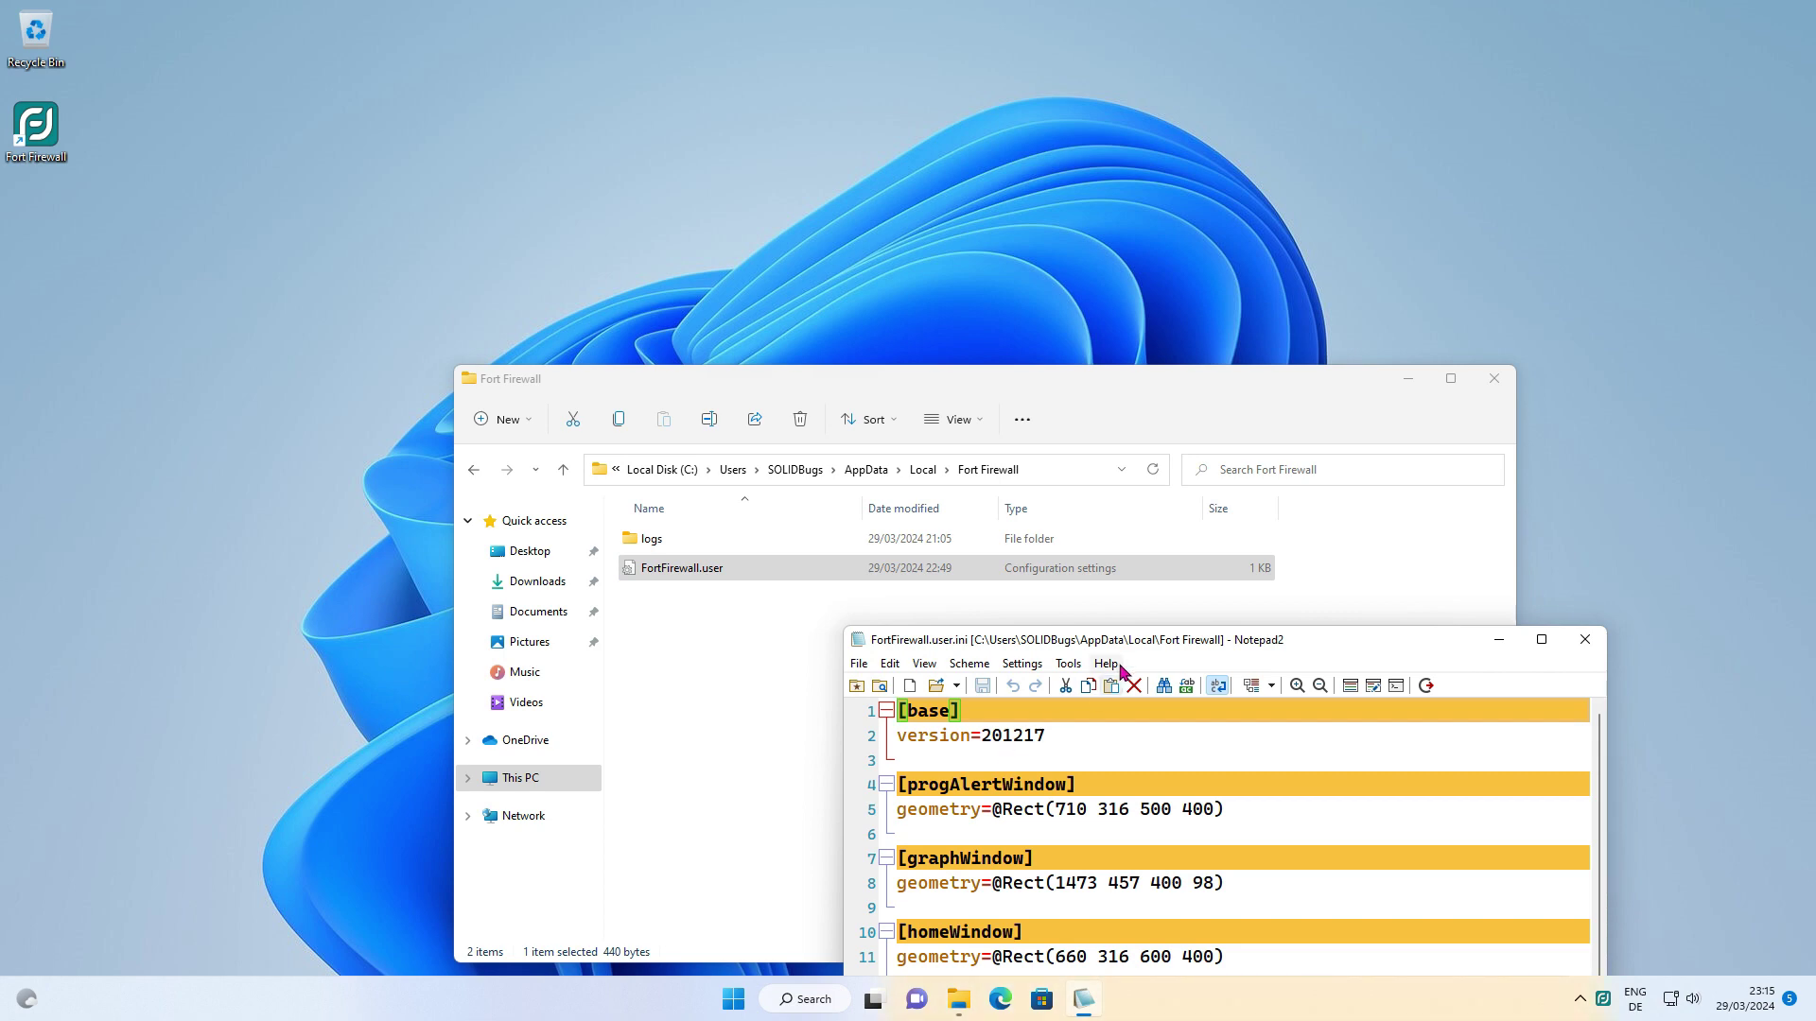
# - In the maximized editor, add options=Ctrl+Alt+Shift+O on a new line after enabled=true
pyautogui.doubleClick(1135, 642)
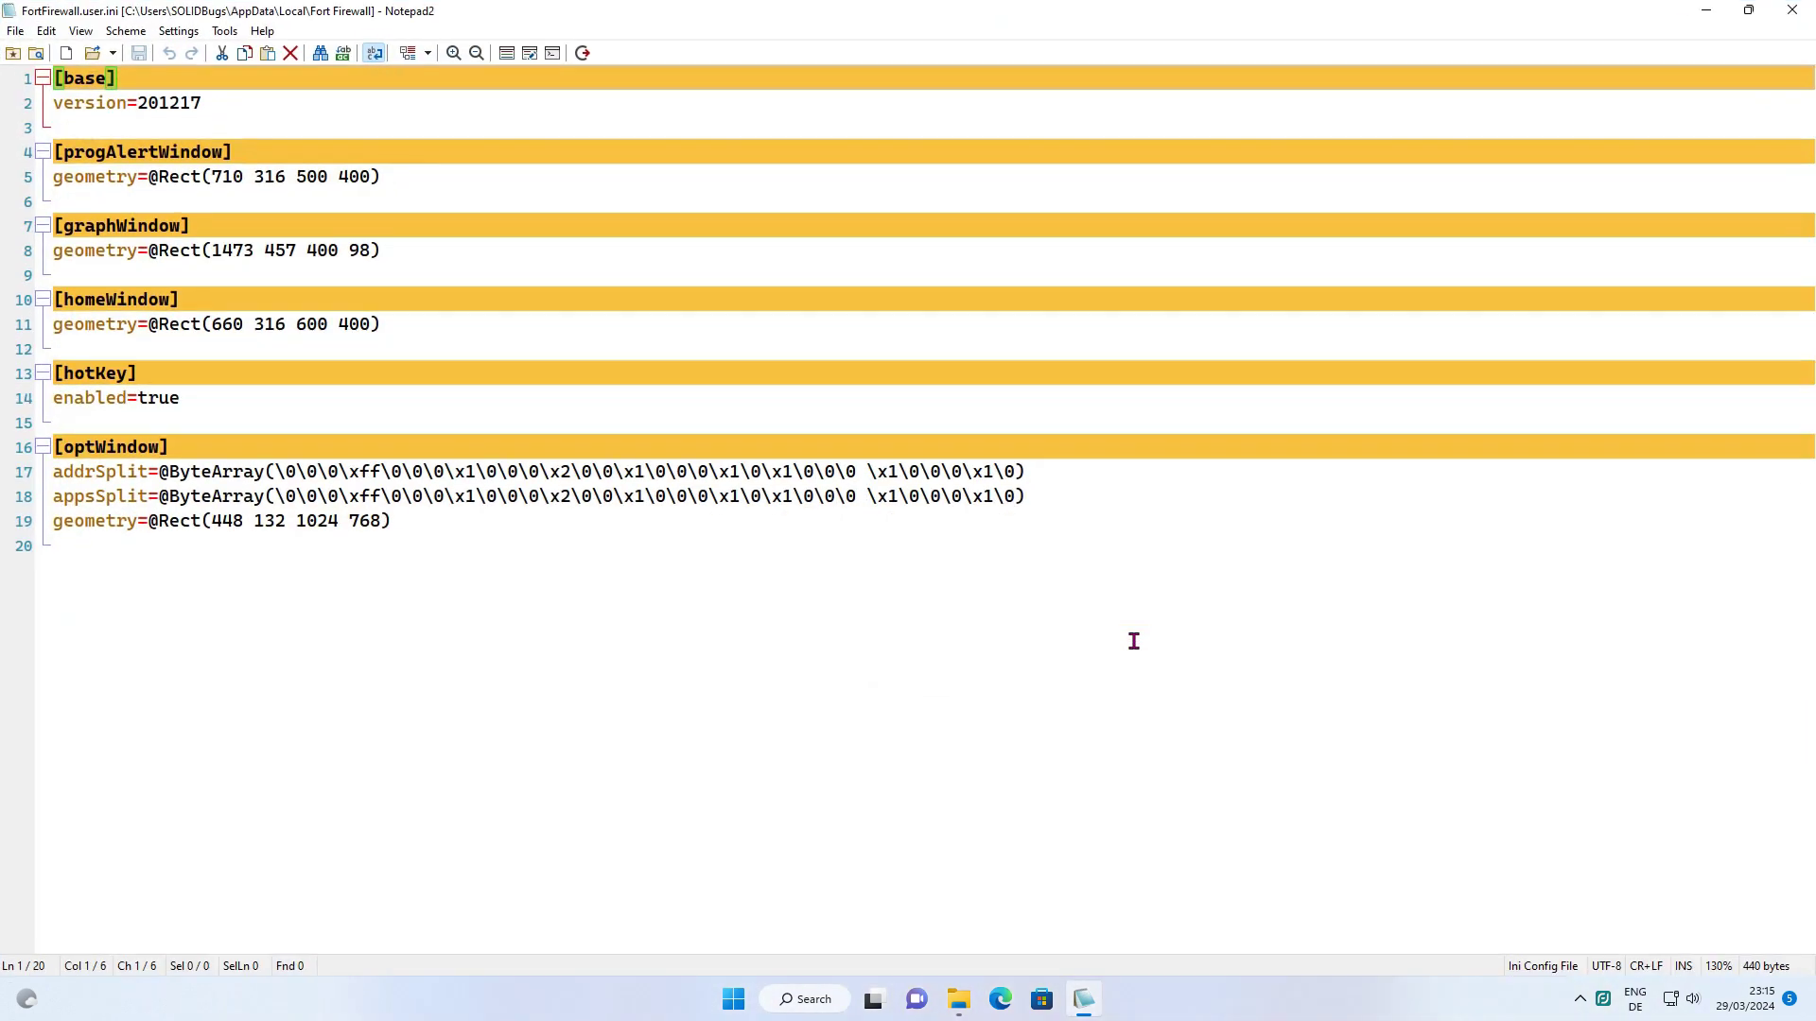
pyautogui.click(205, 399)
pyautogui.press('Return')
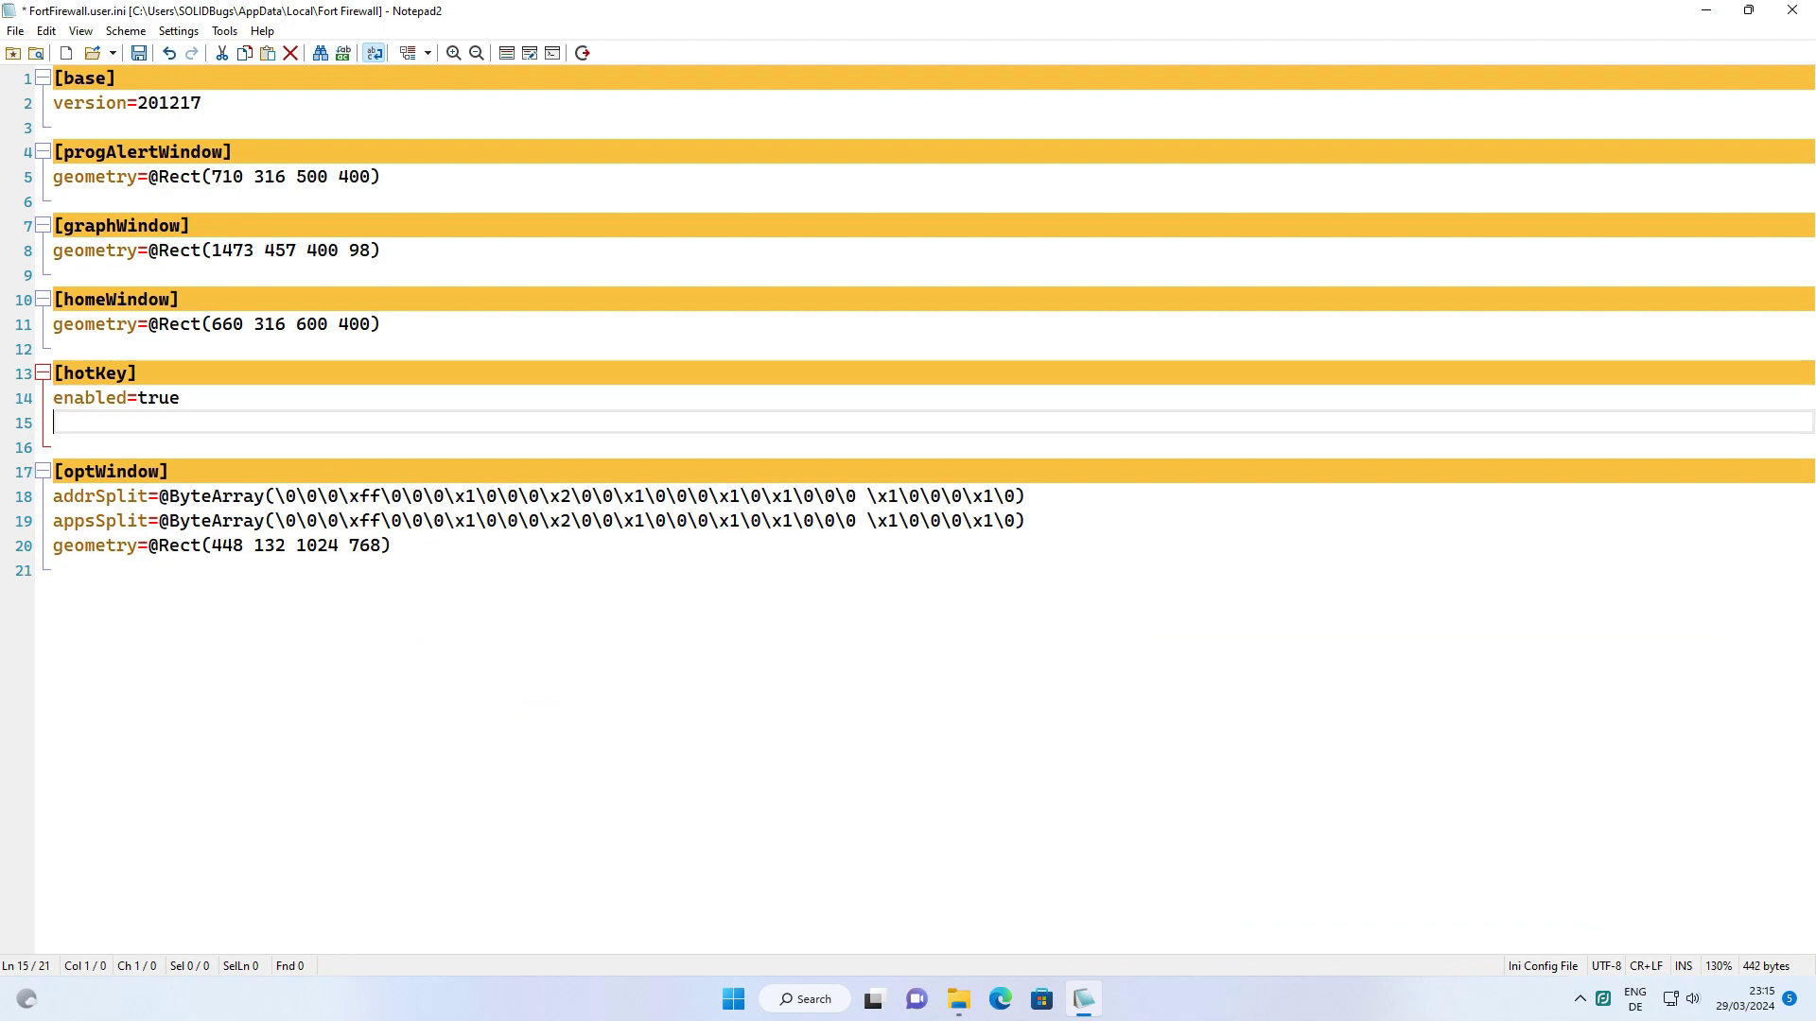
pyautogui.write('options=Ctrl+')
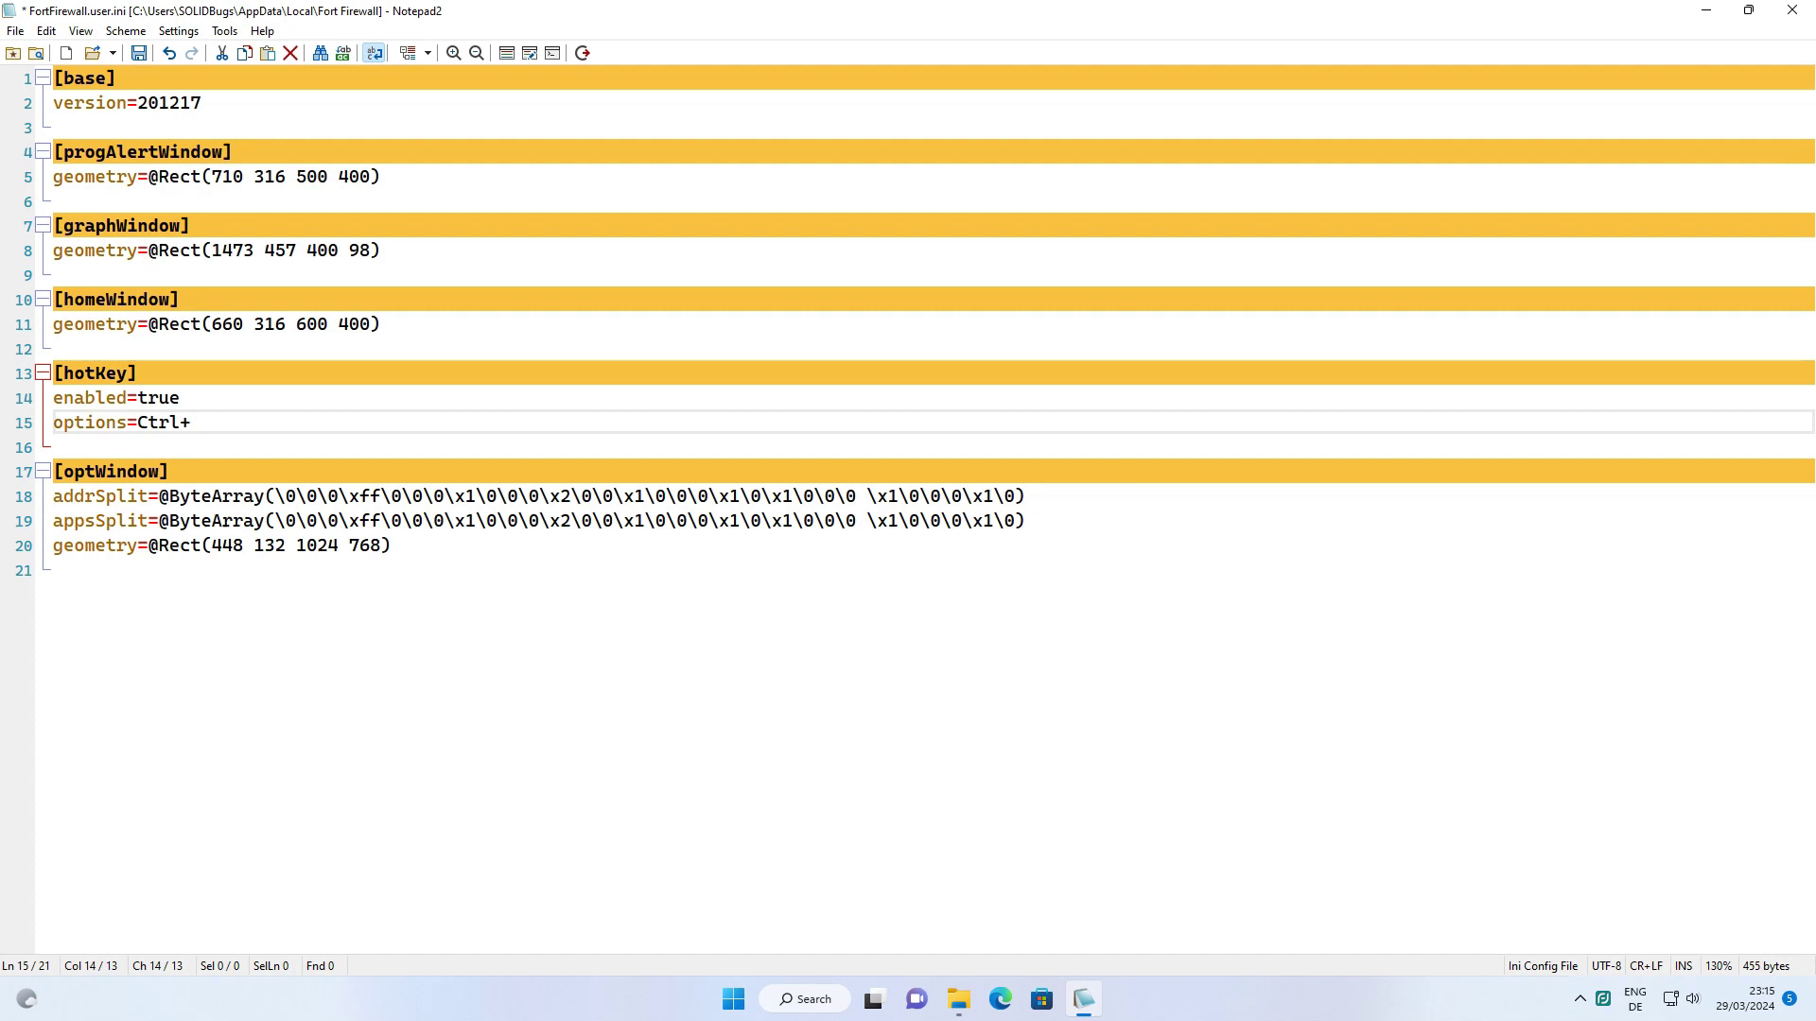
pyautogui.write('Alt+Shift+O')
pyautogui.press('Return')
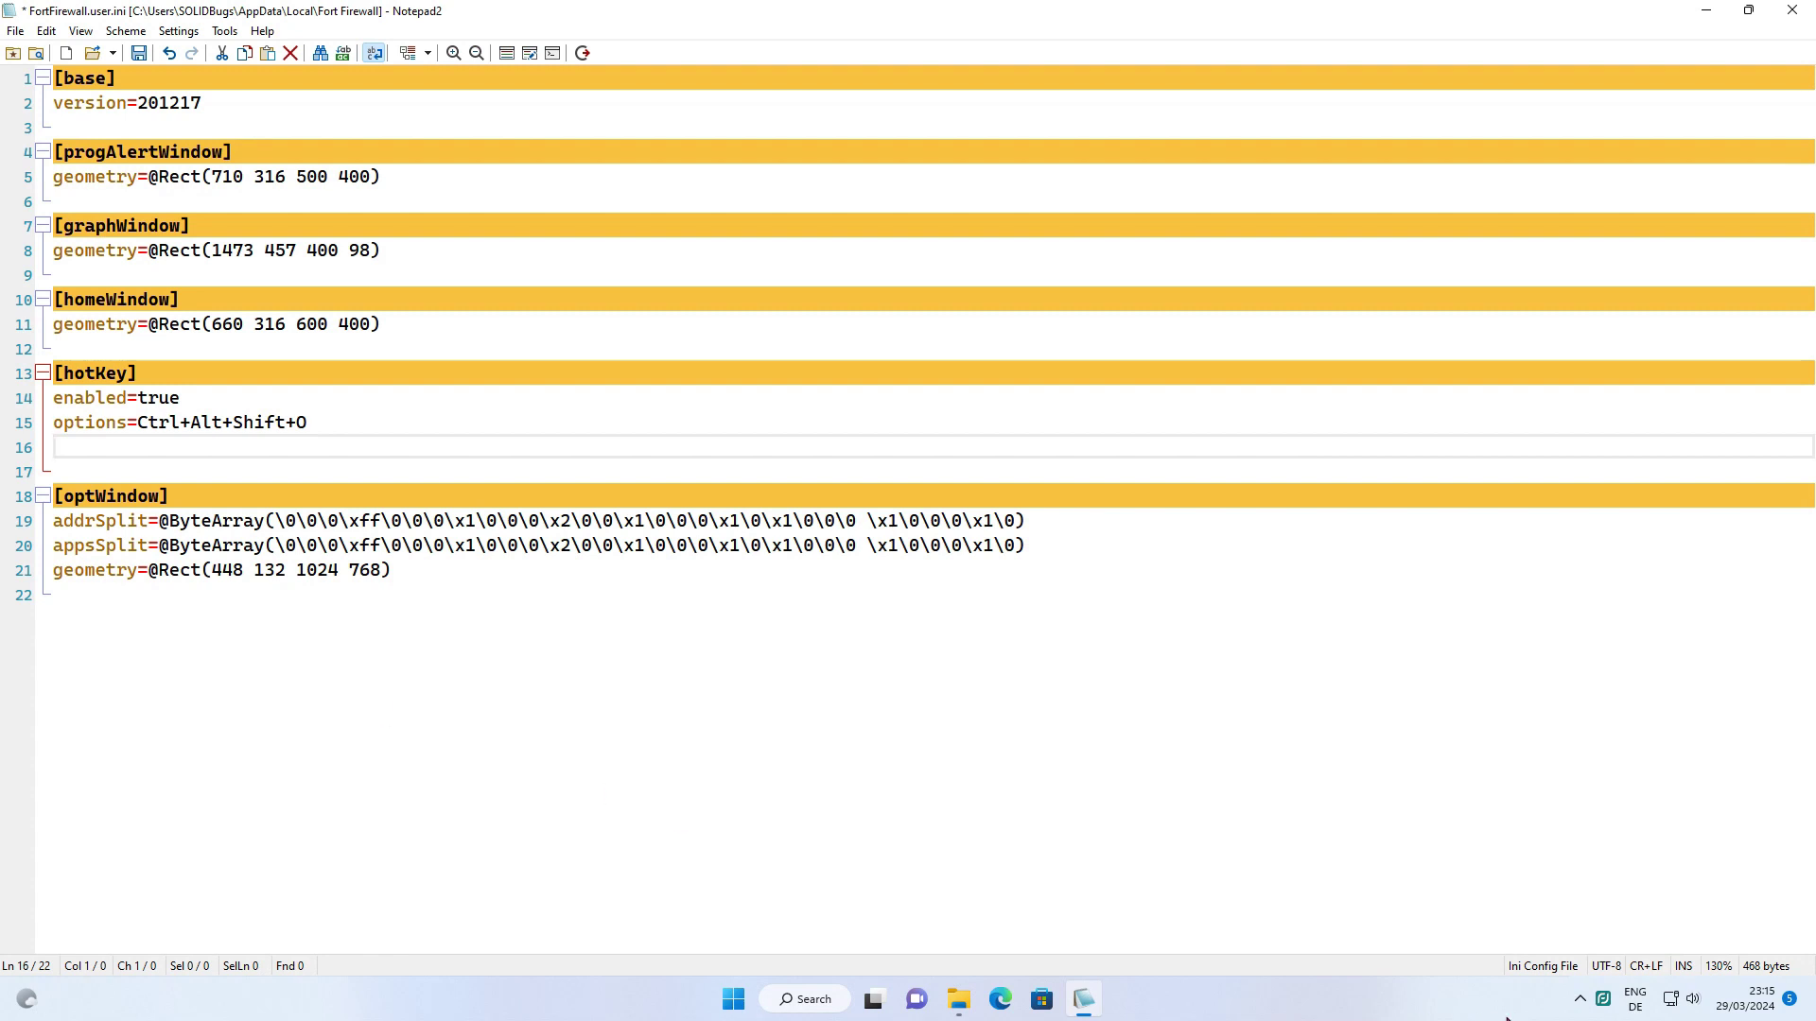
# - Check the tray menu, then add programs=Ctrl+Alt+Shift+P and begin the traffic=Ctrl+Alt+Shift+ line
pyautogui.click(1603, 1001)
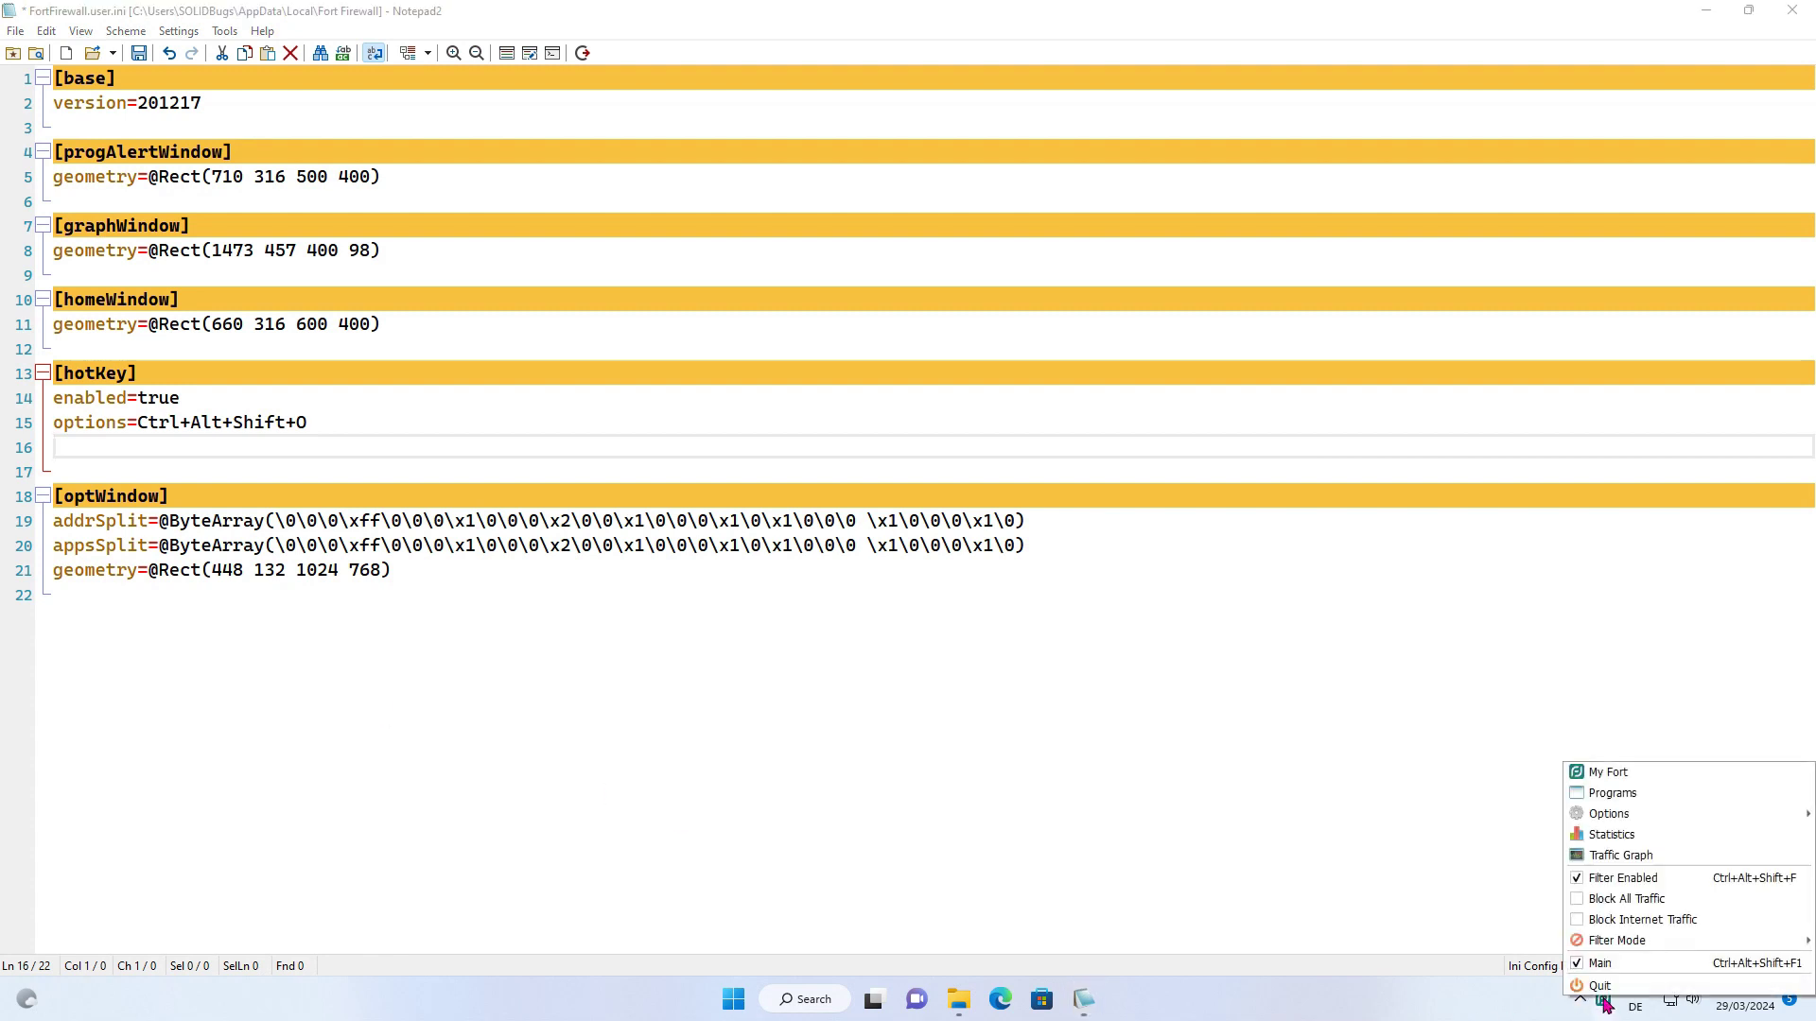
pyautogui.click(1333, 858)
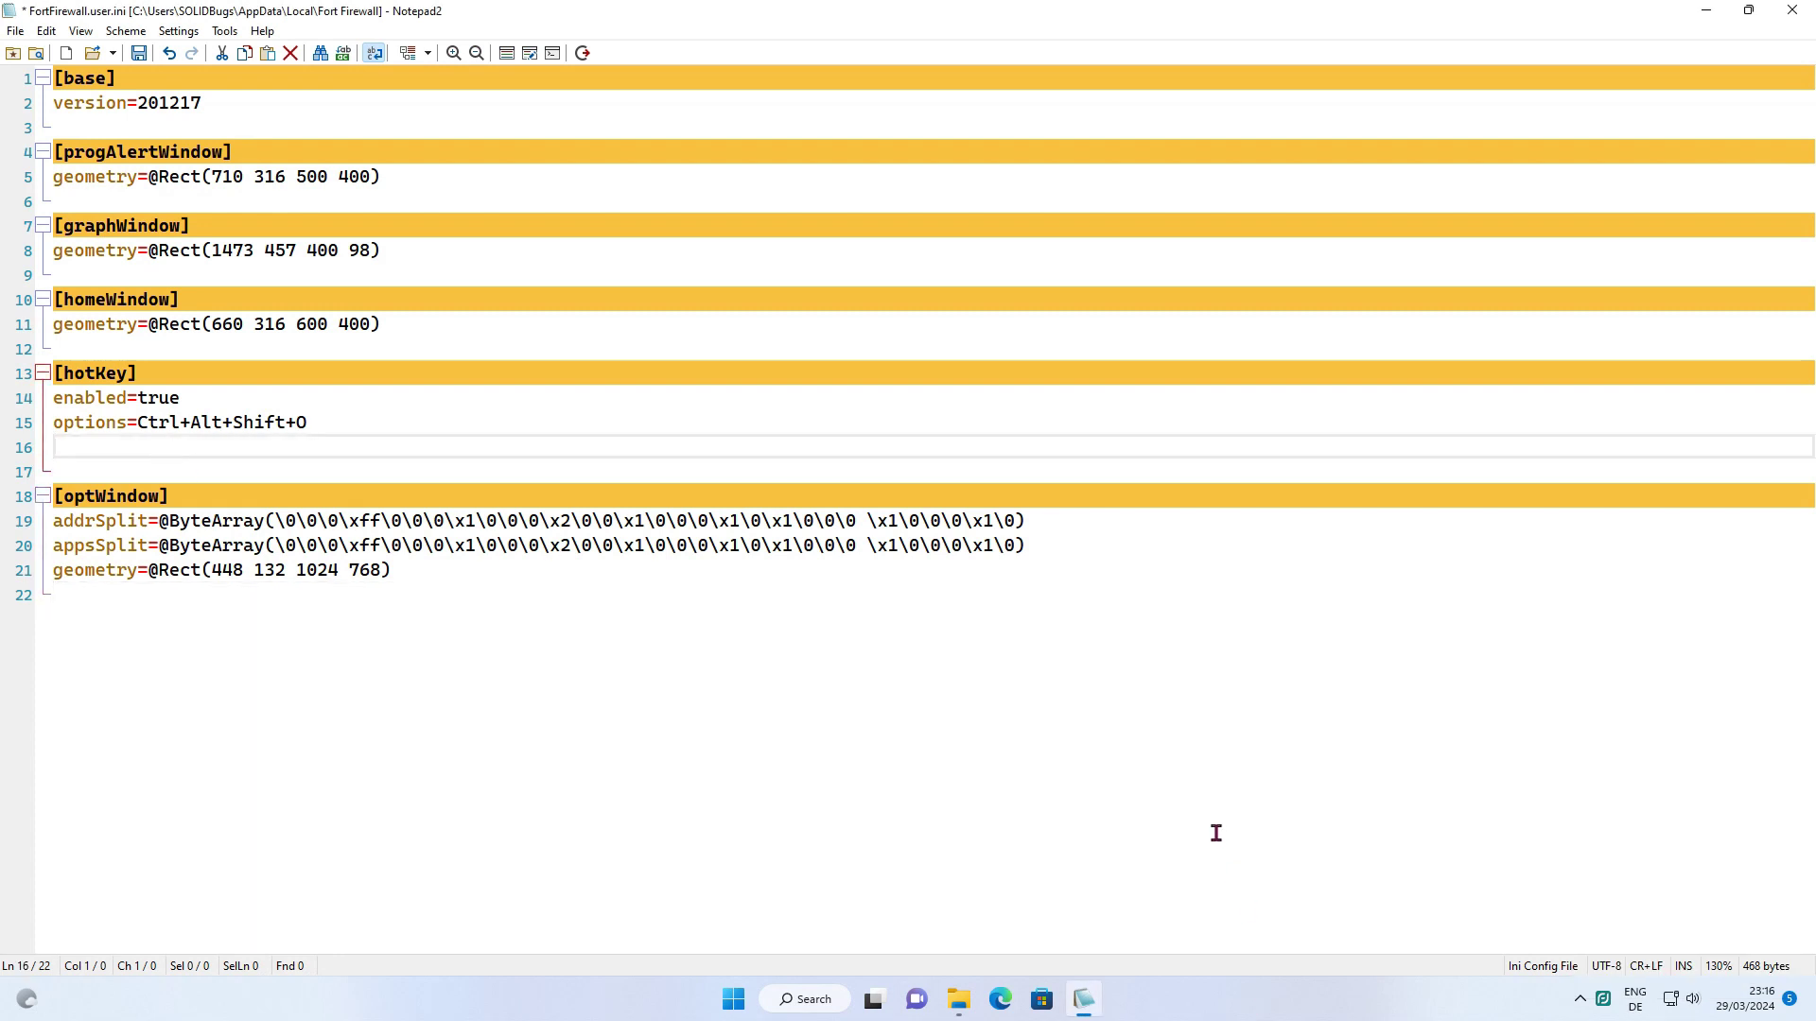
pyautogui.write('programs=Ctr')
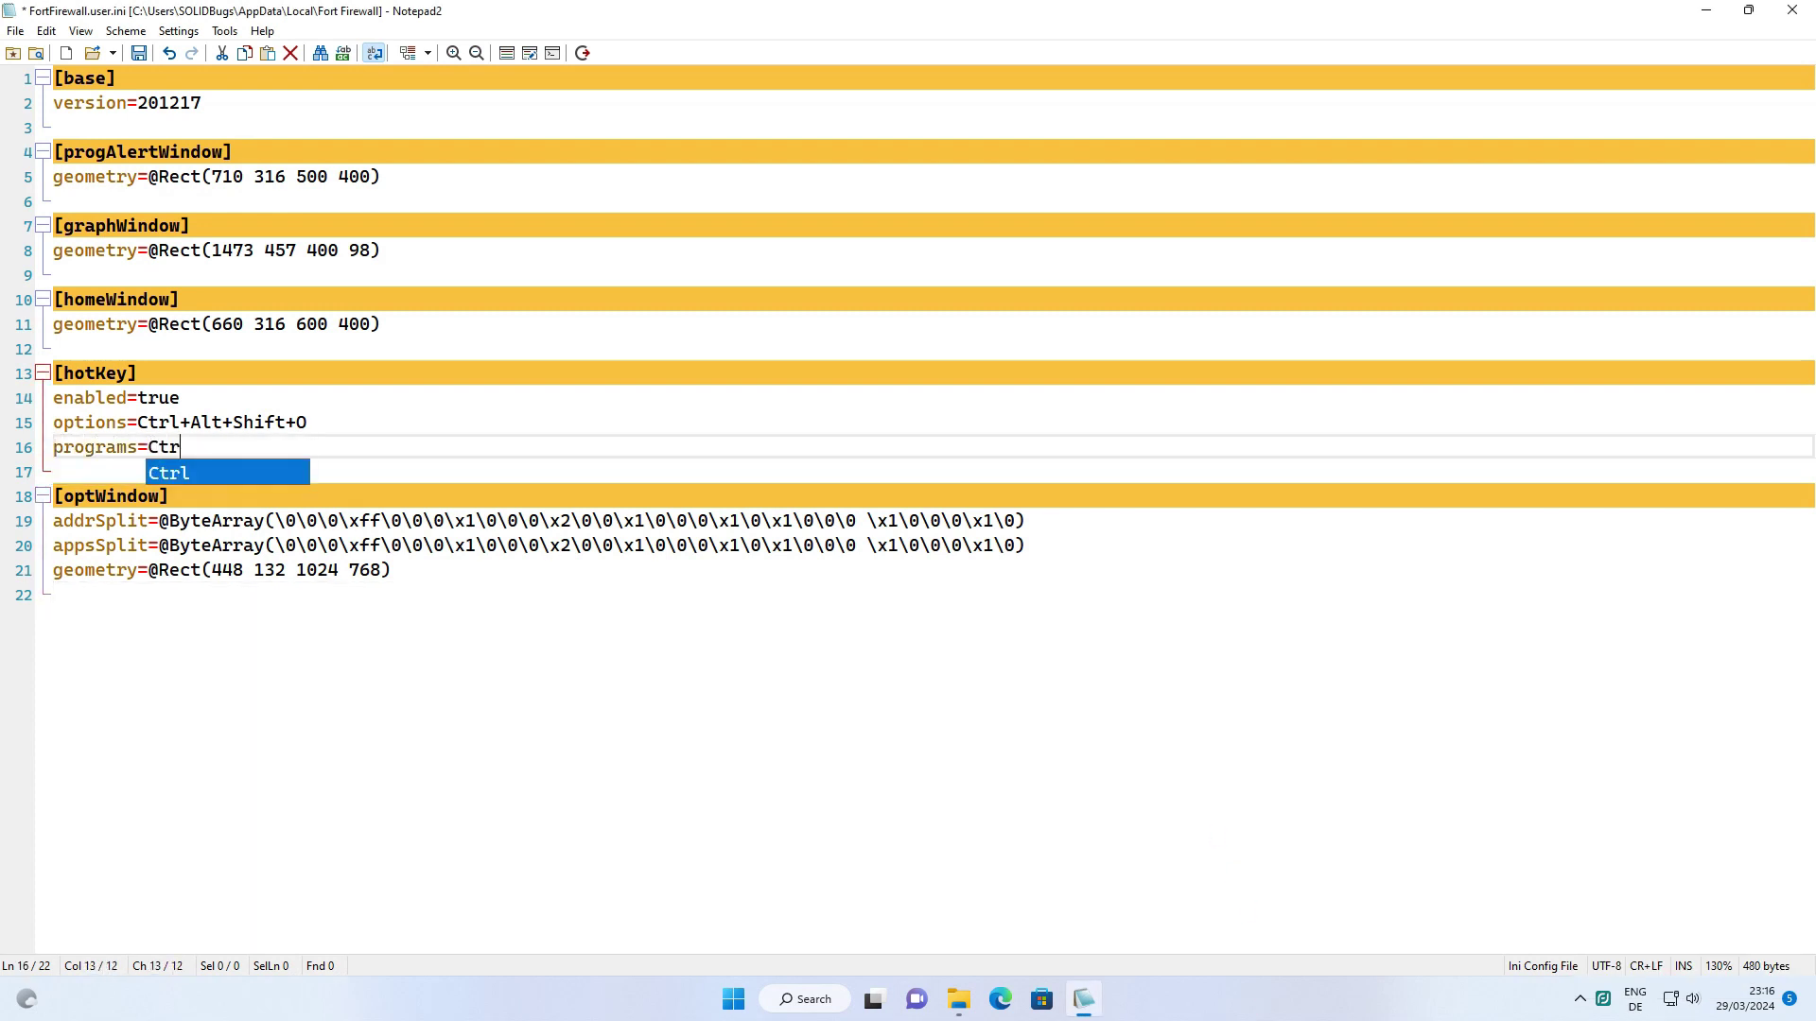
pyautogui.write('l+Alt+Shift+')
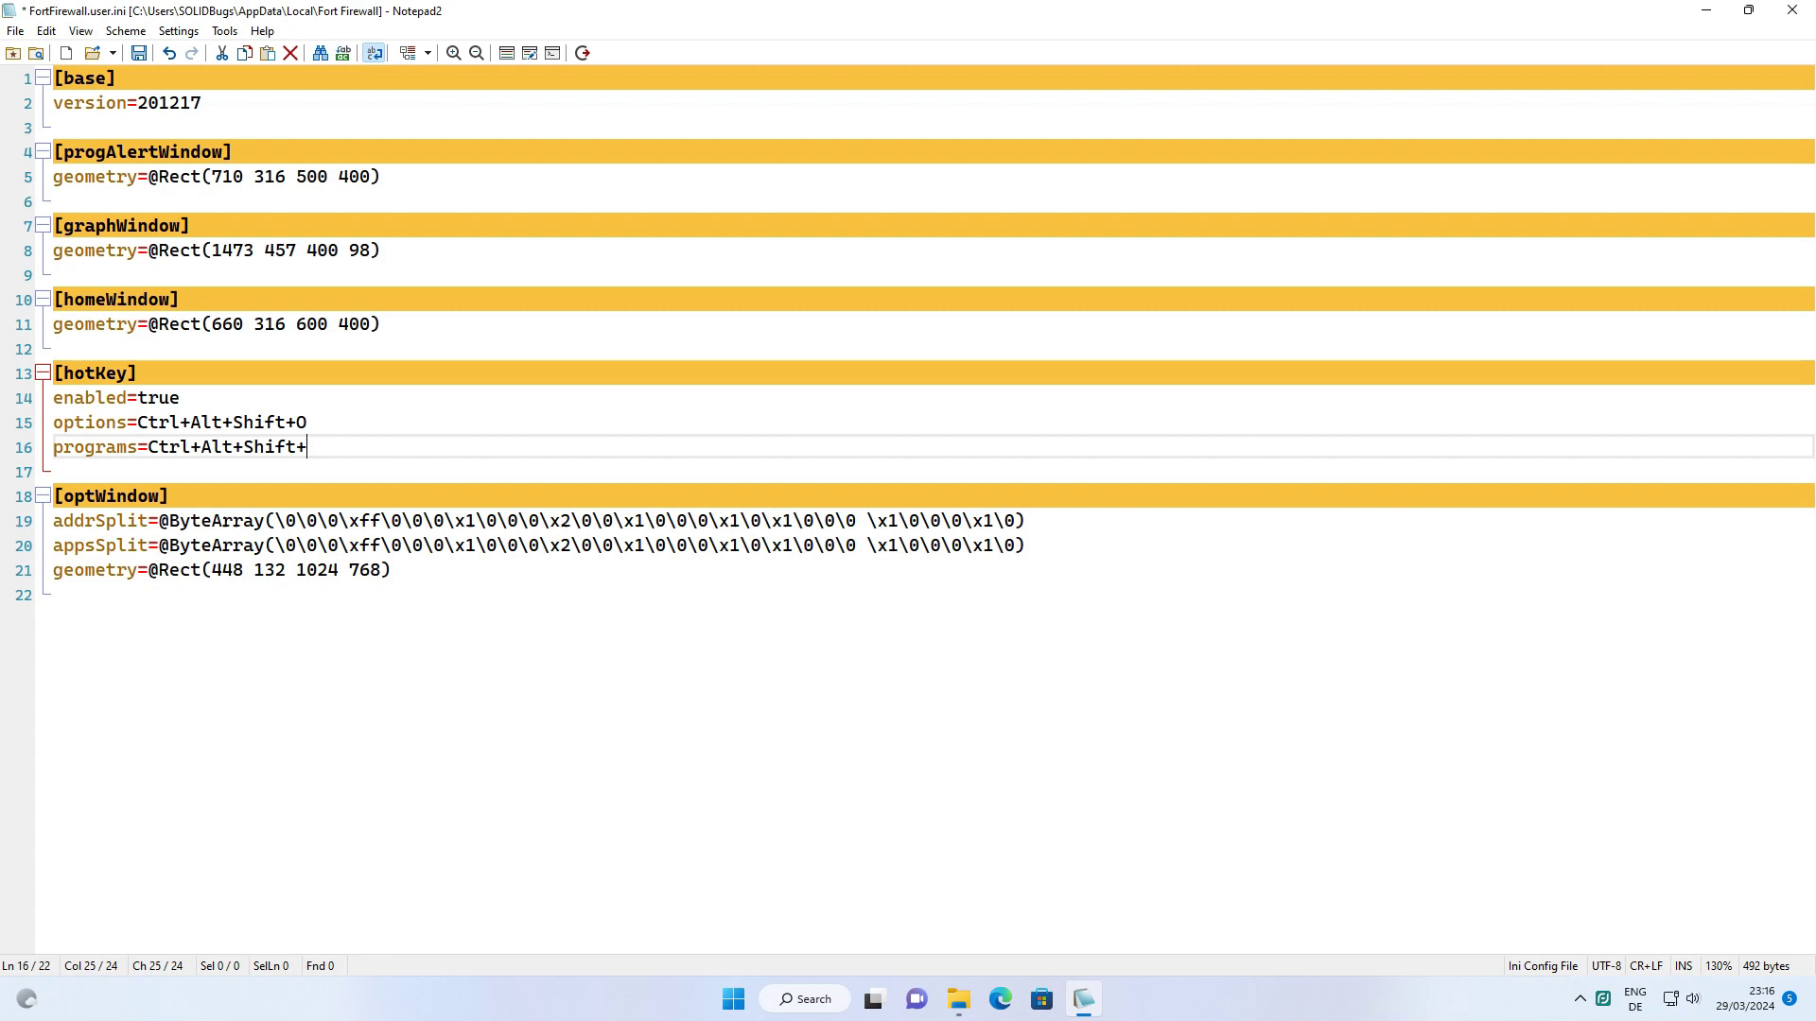
pyautogui.write('P')
pyautogui.press('Return')
pyautogui.write('traffic=Ct')
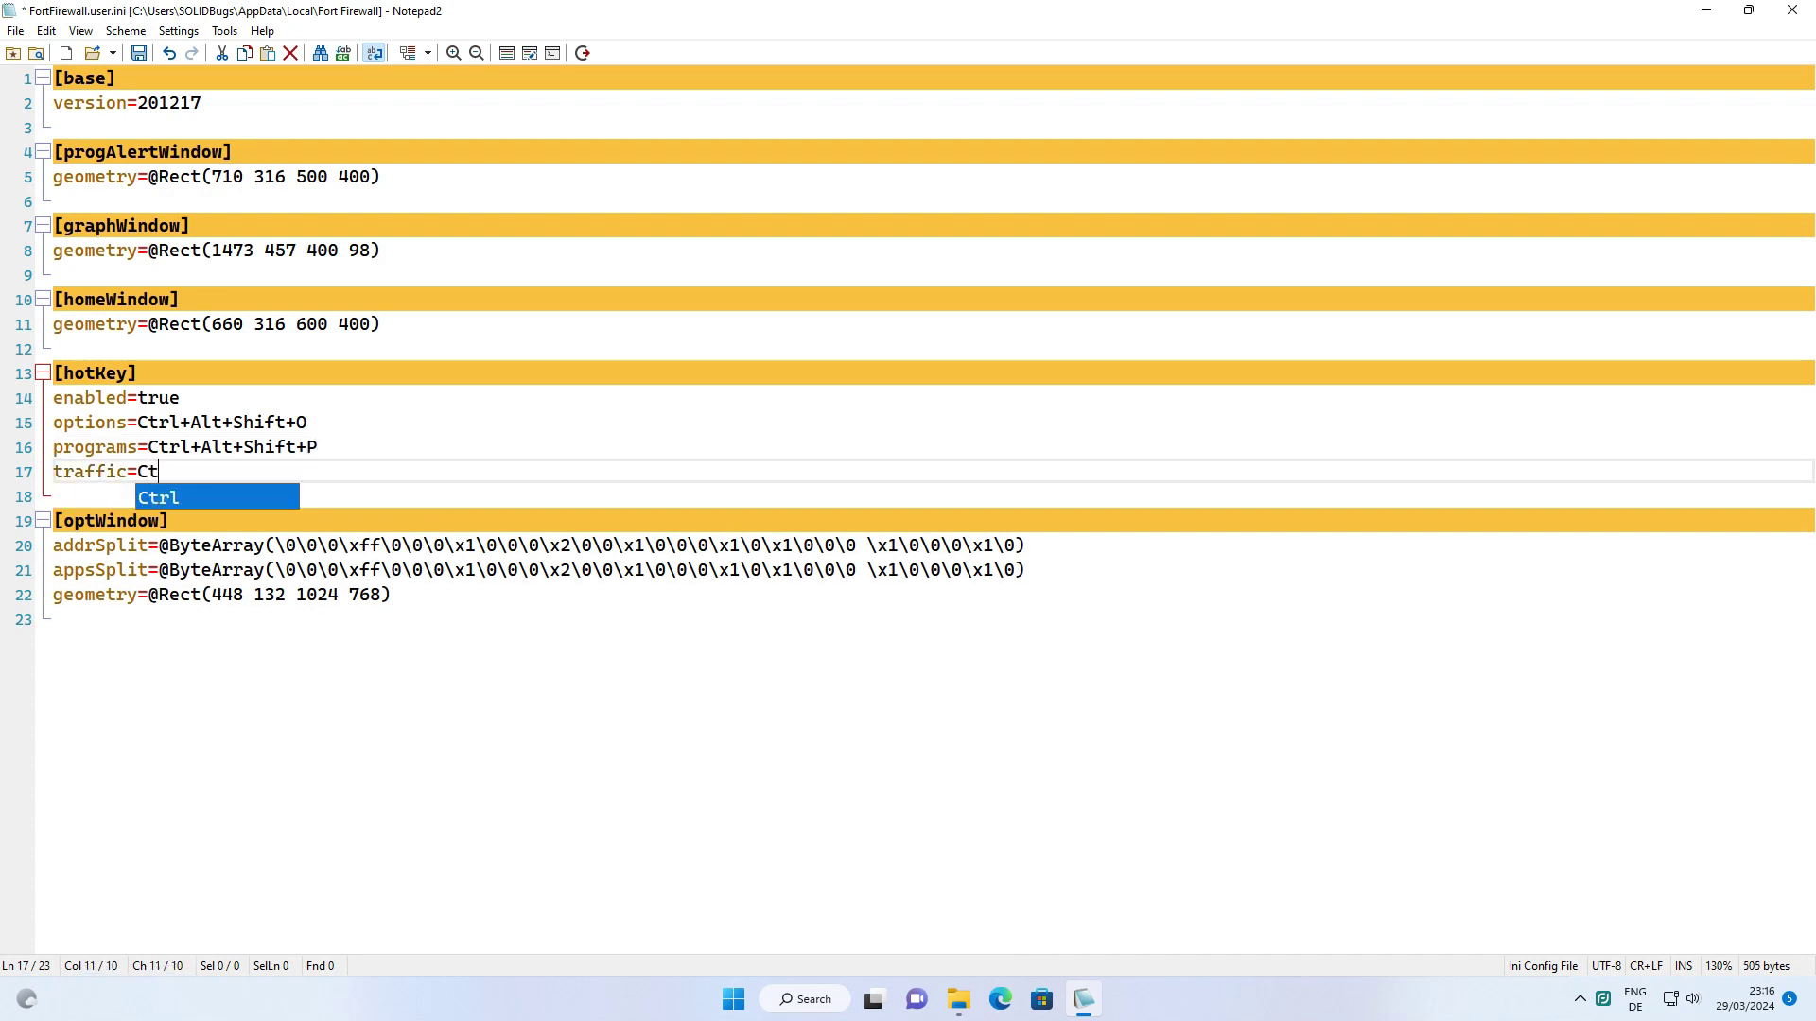
pyautogui.write('rl+Alt+Shift+T')
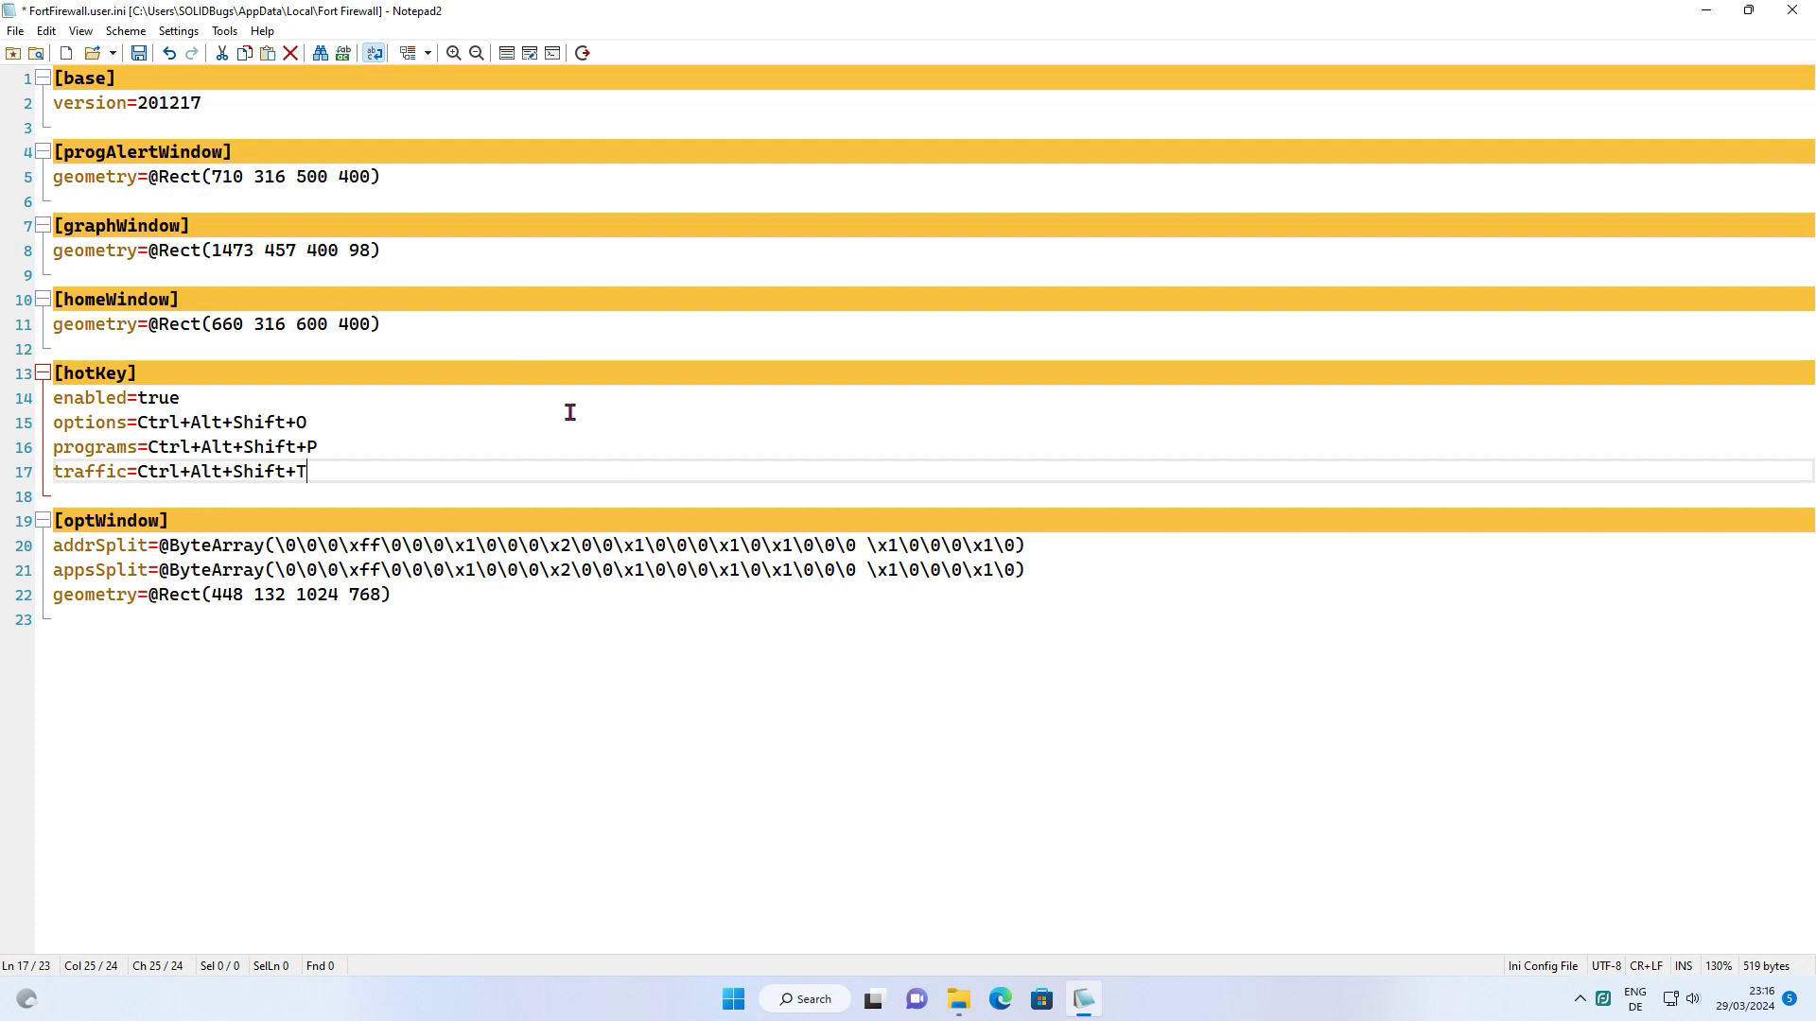
# - Save FortFirewall.user.ini and quit Fort Firewall from the tray menu
pyautogui.click(139, 57)
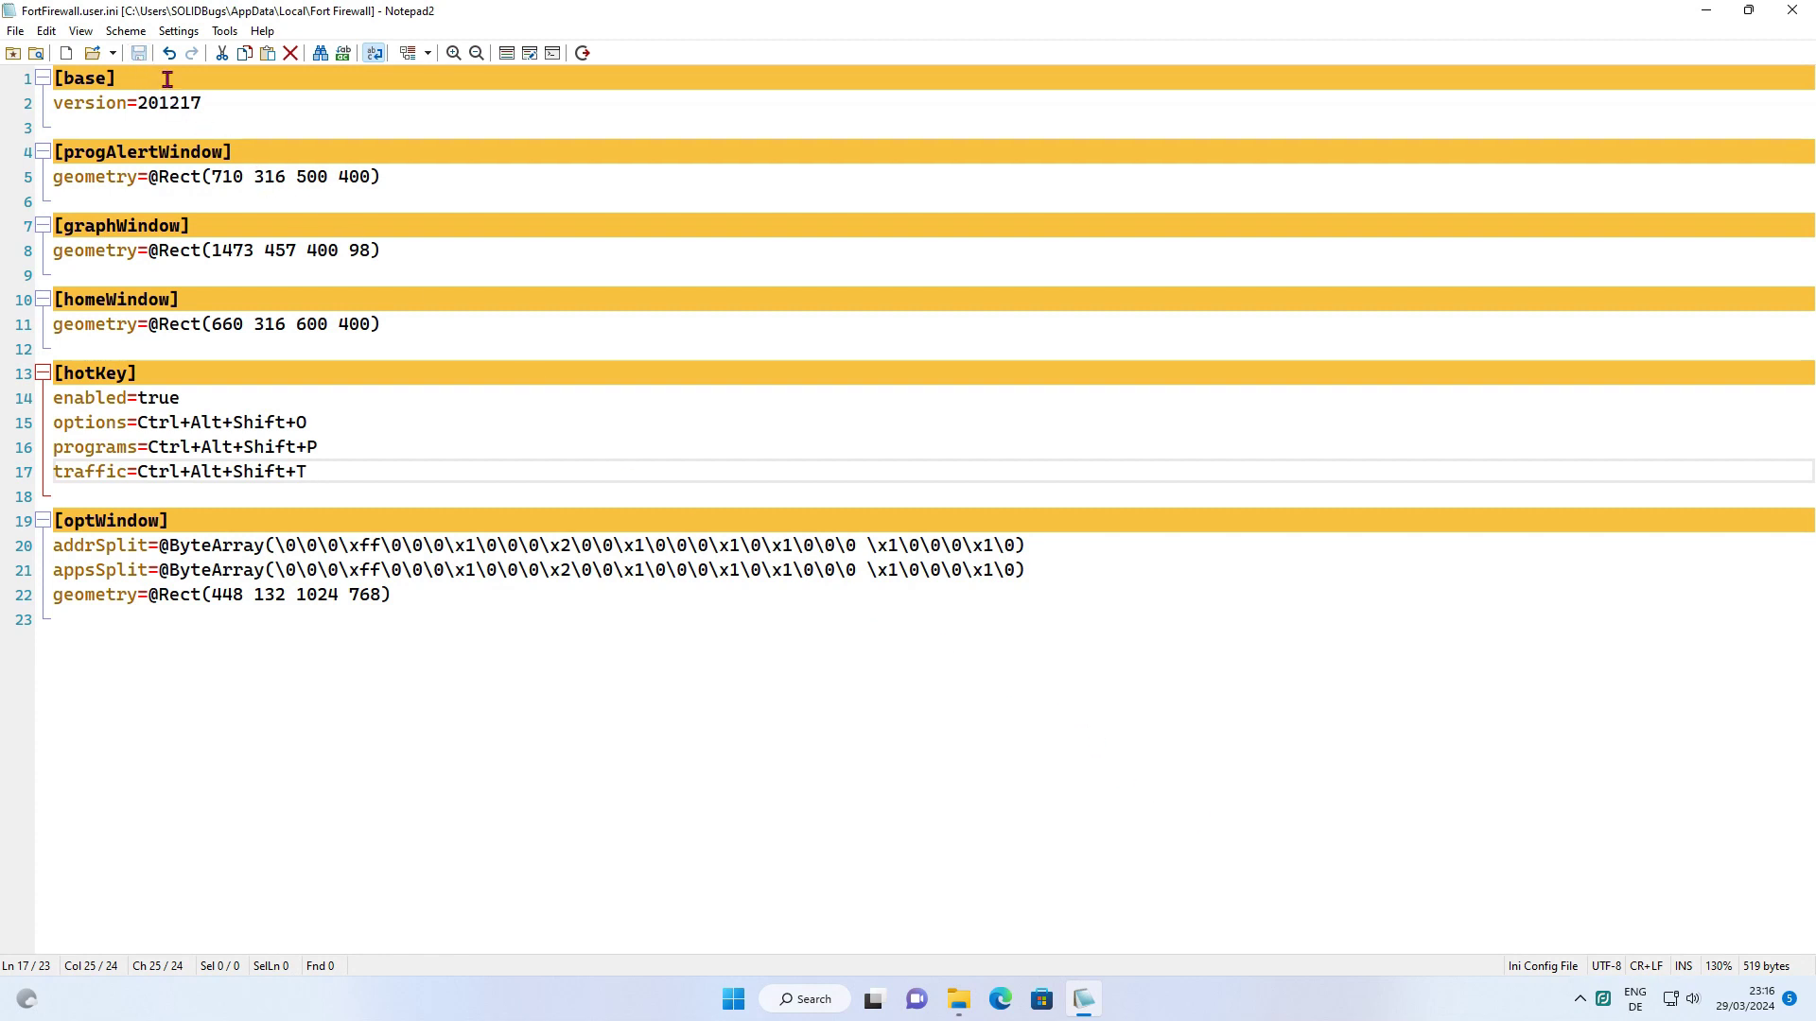
pyautogui.rightClick(1606, 1001)
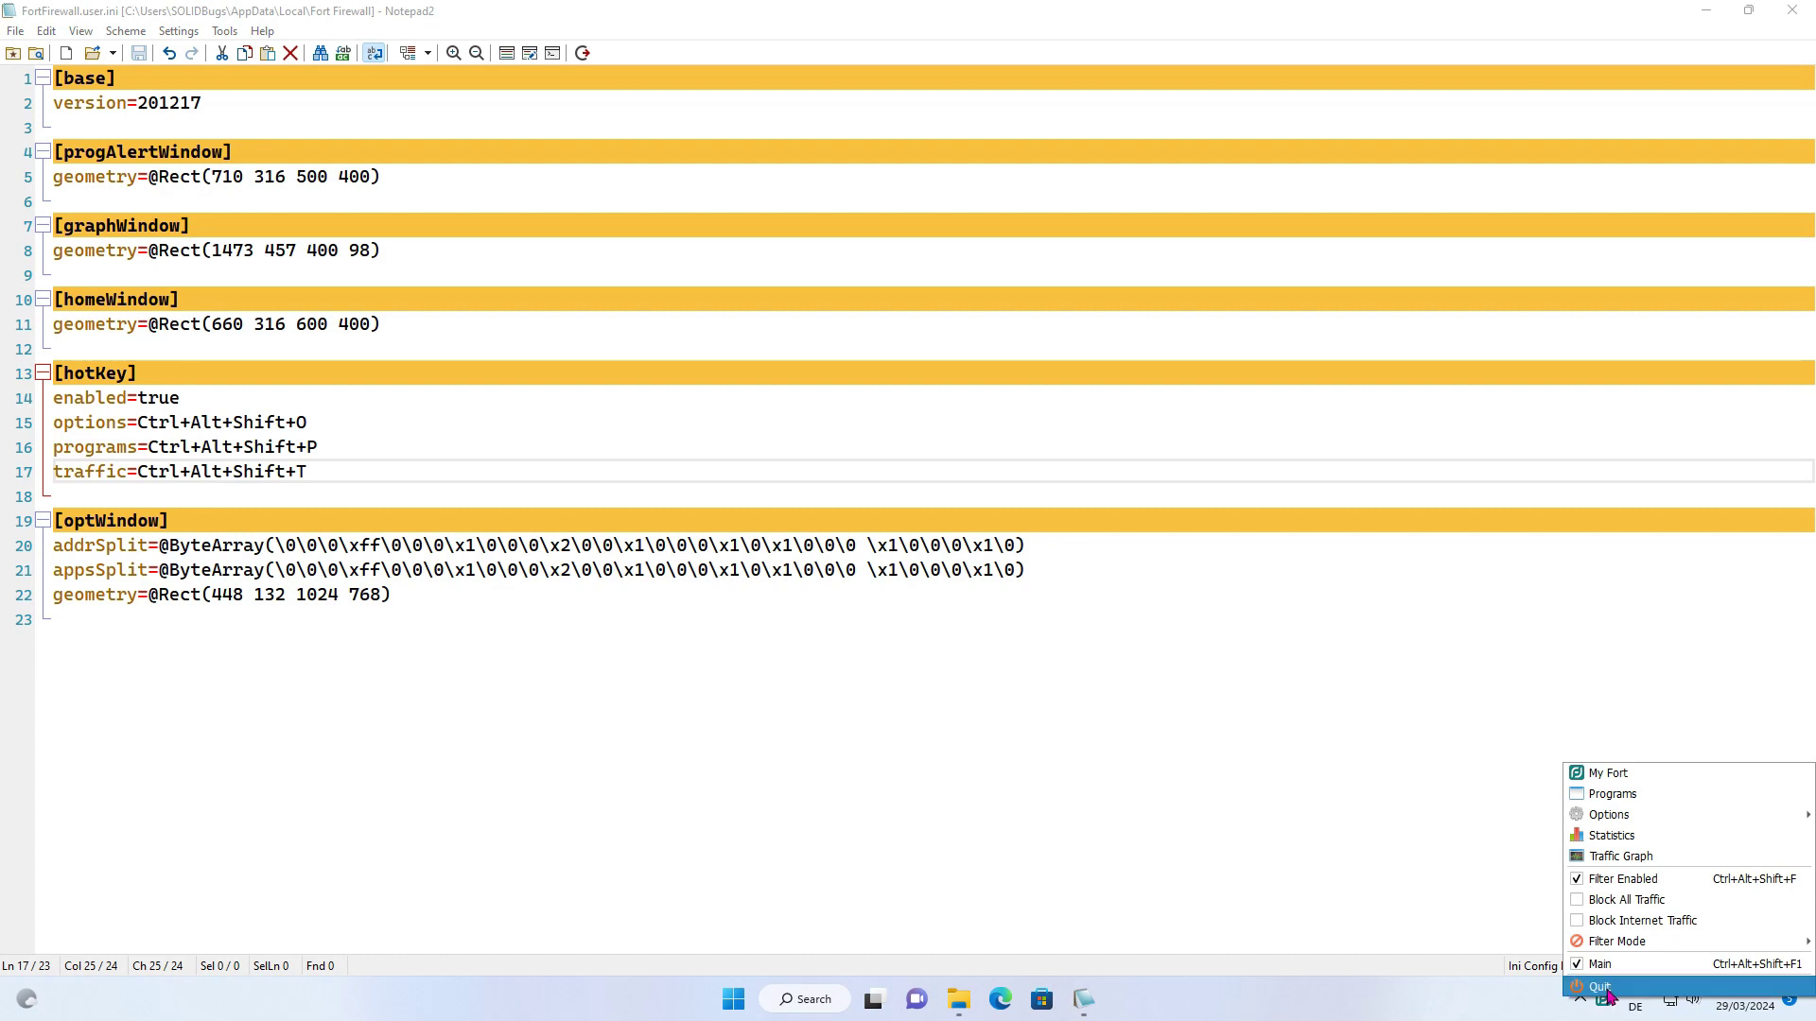
pyautogui.click(1607, 993)
pyautogui.click(943, 509)
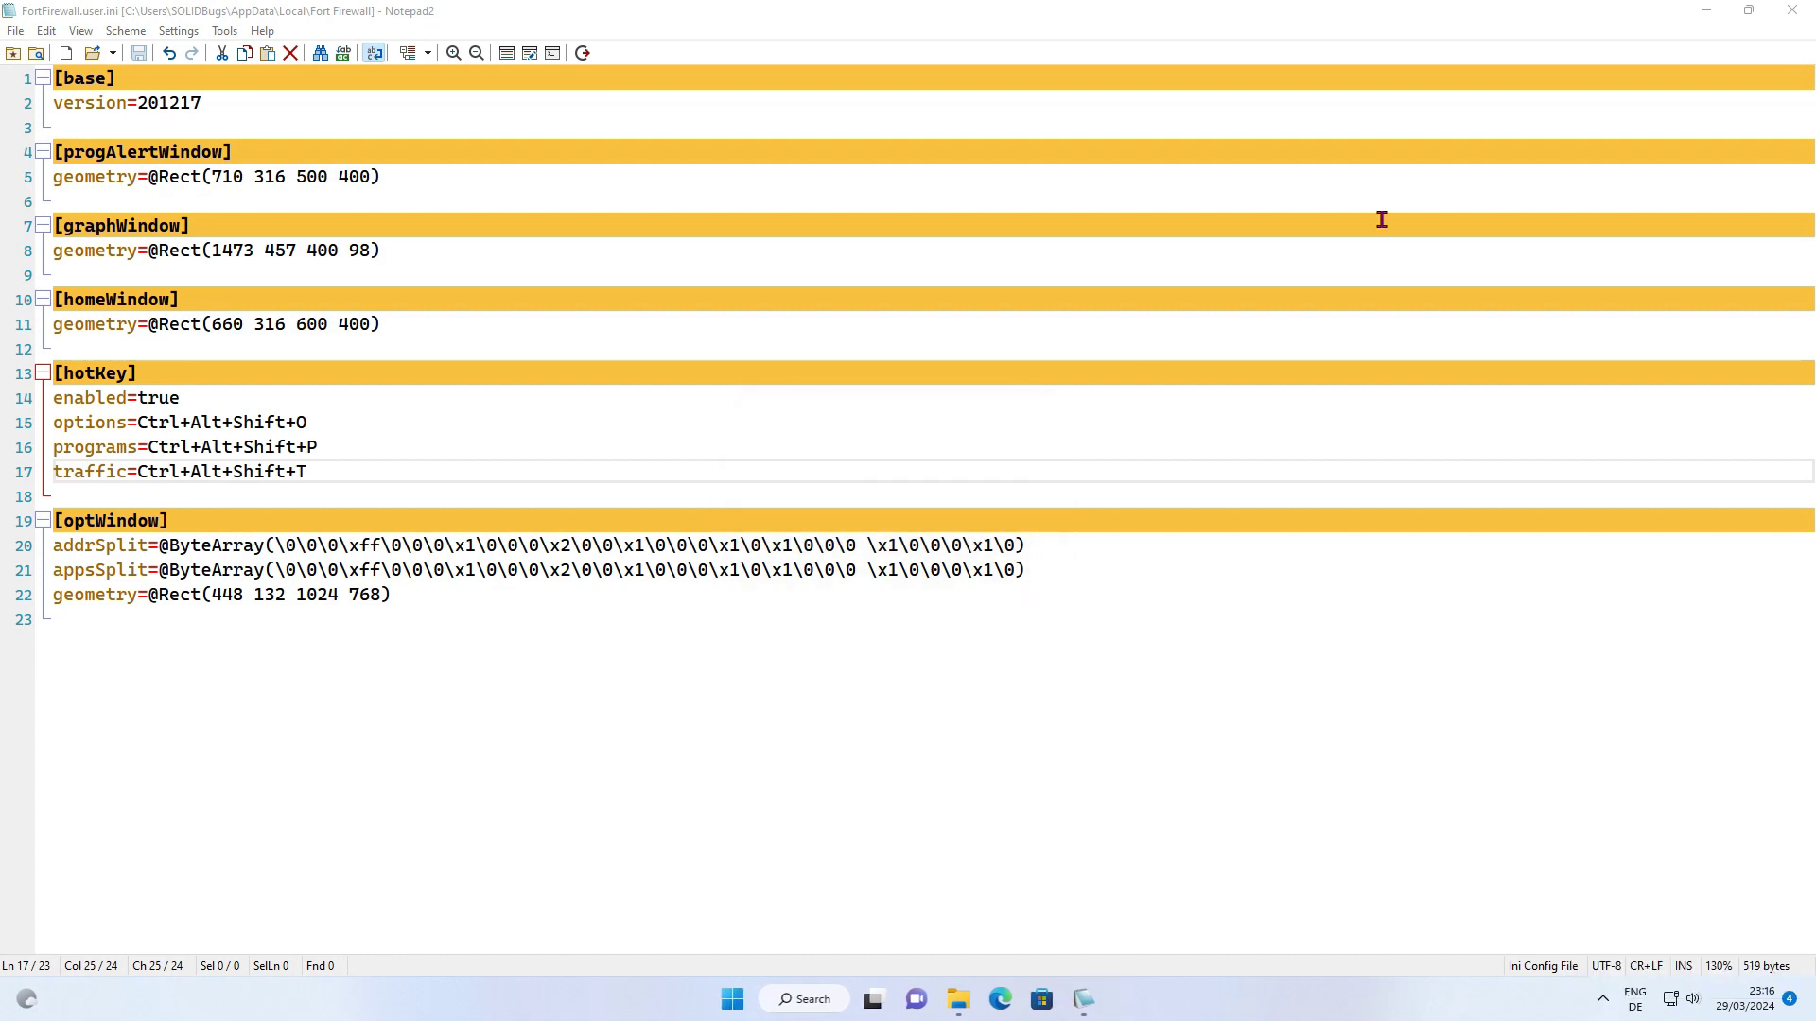
# - Relaunch Fort Firewall from its desktop shortcut
pyautogui.click(1749, 11)
pyautogui.rightClick(32, 159)
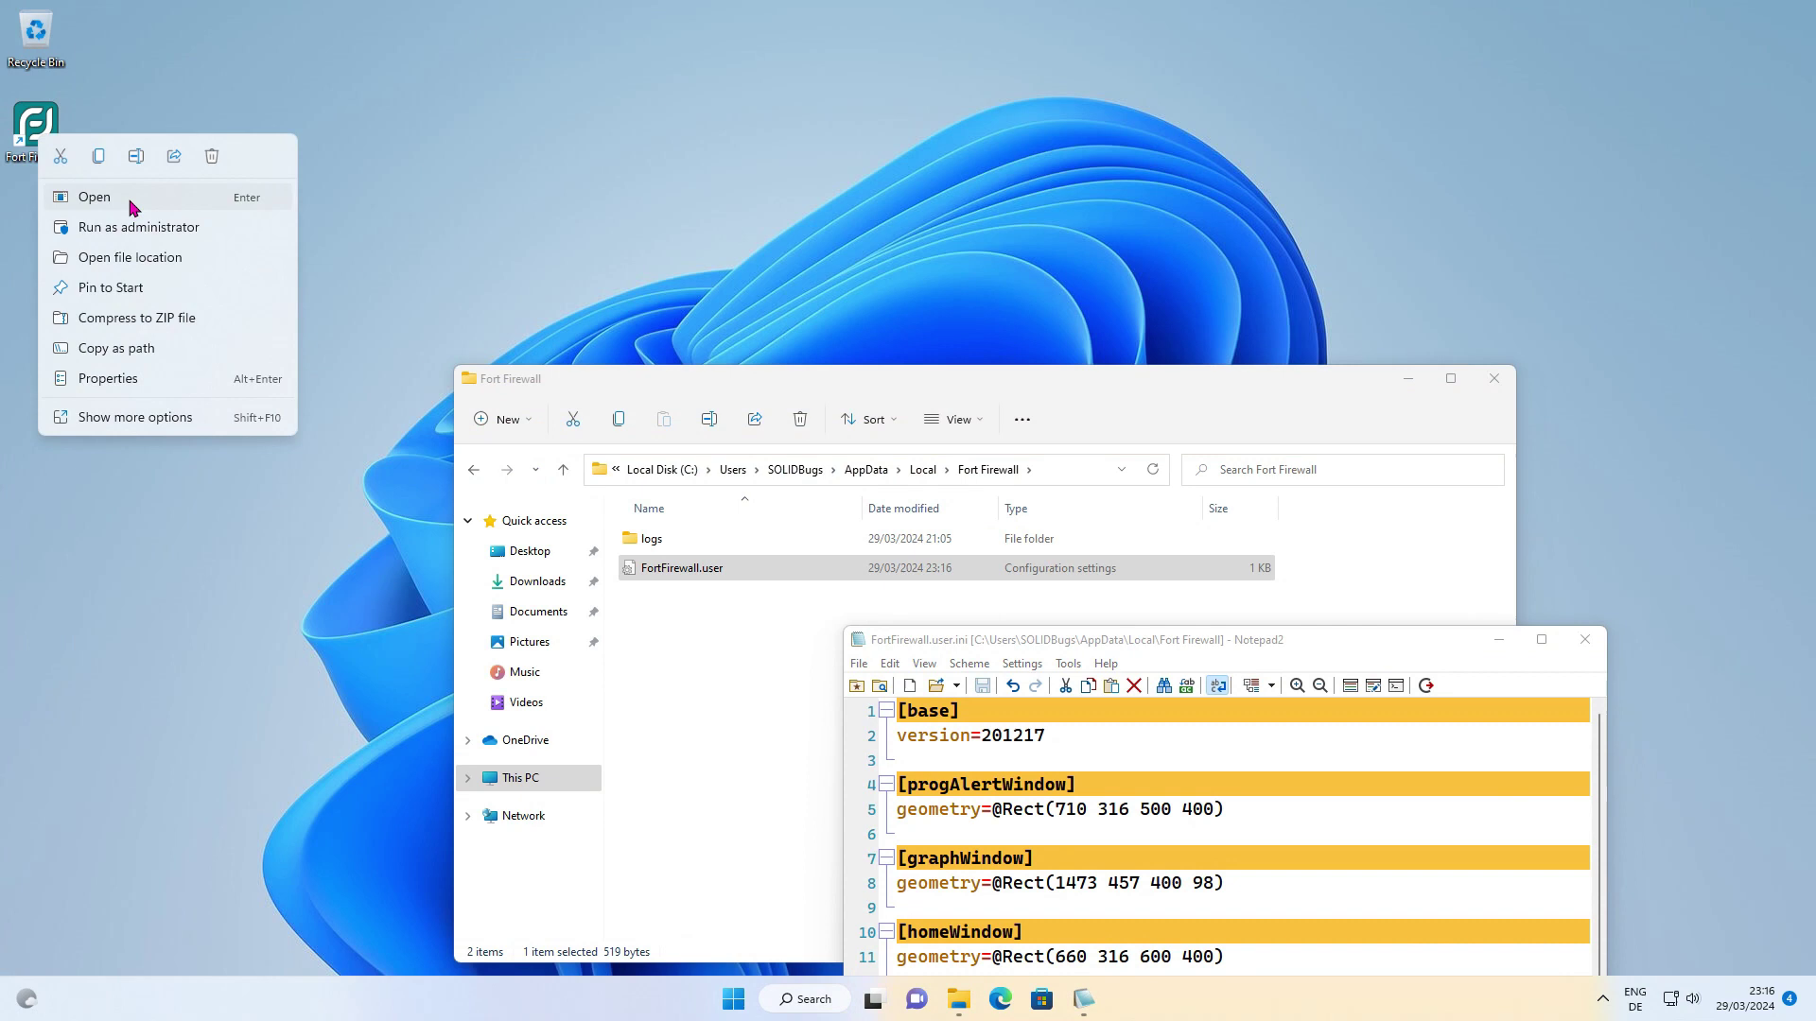
pyautogui.click(134, 207)
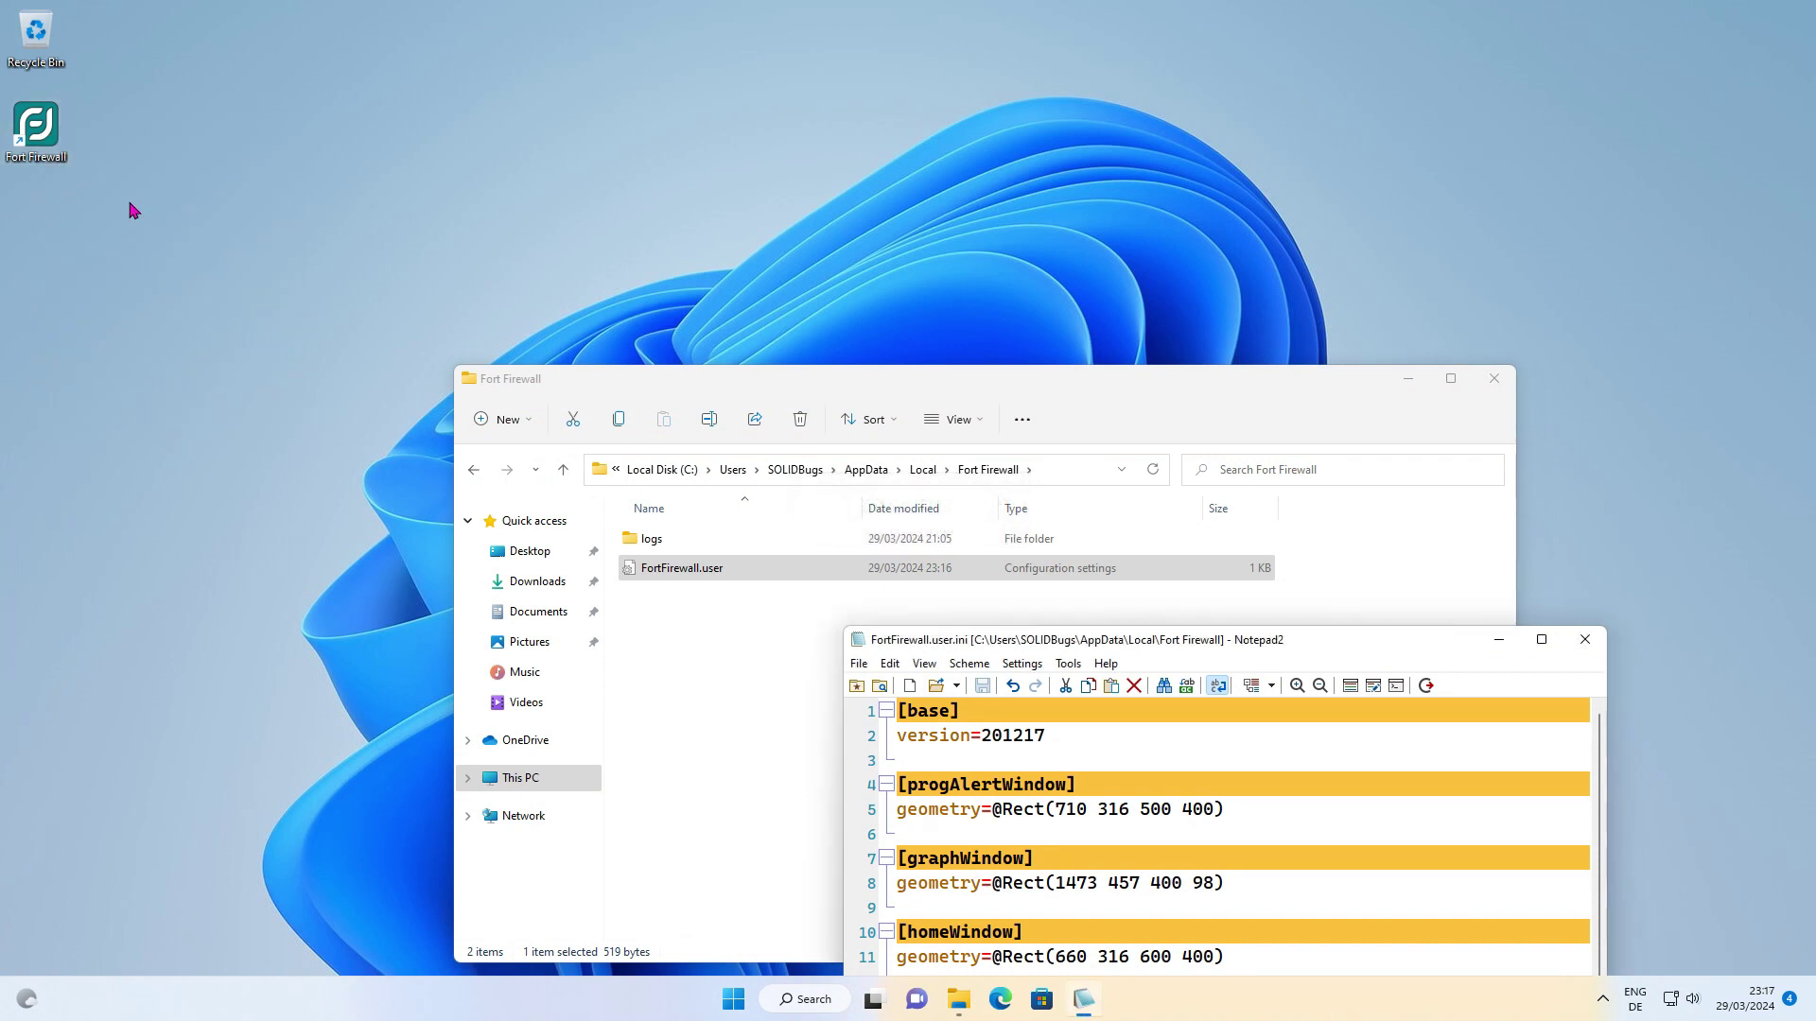
# - Move the Fort Firewall icon onto the taskbar and view its Ctrl+Alt+Shift+O and Ctrl+Alt+Shift+P shortcuts
pyautogui.click(1602, 1002)
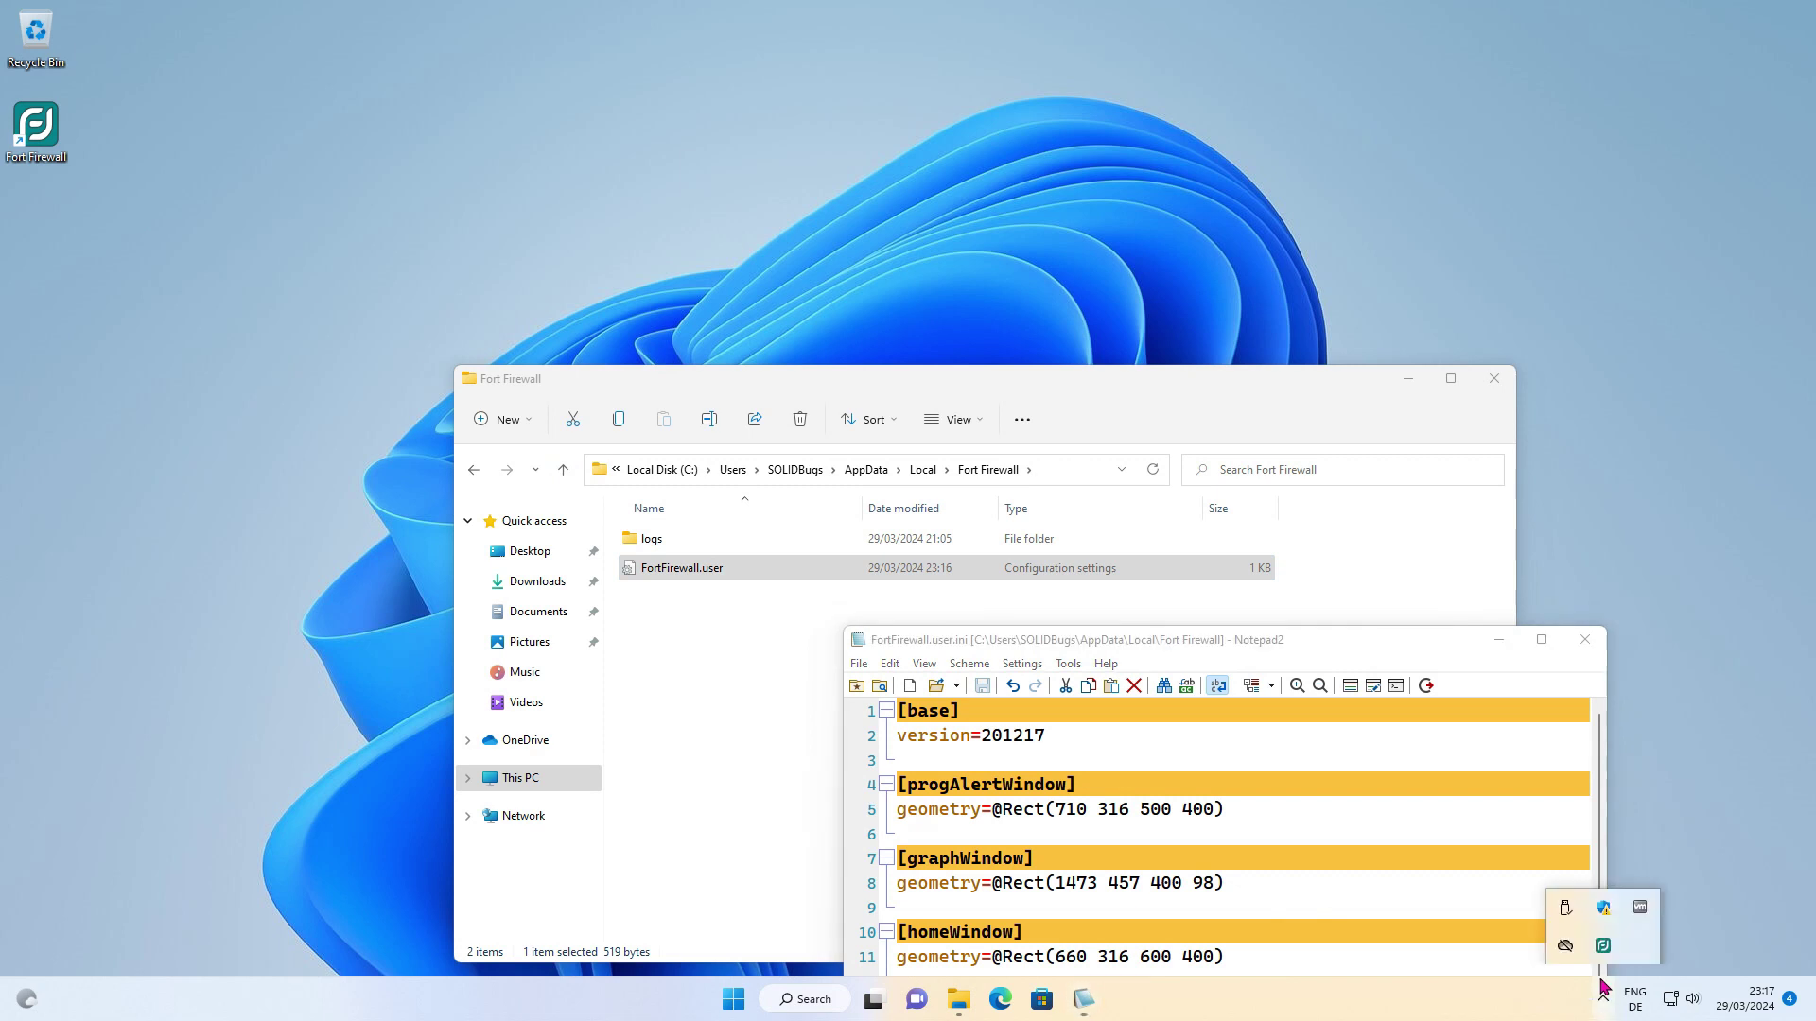
pyautogui.moveTo(1602, 949); pyautogui.dragTo(1585, 1011)
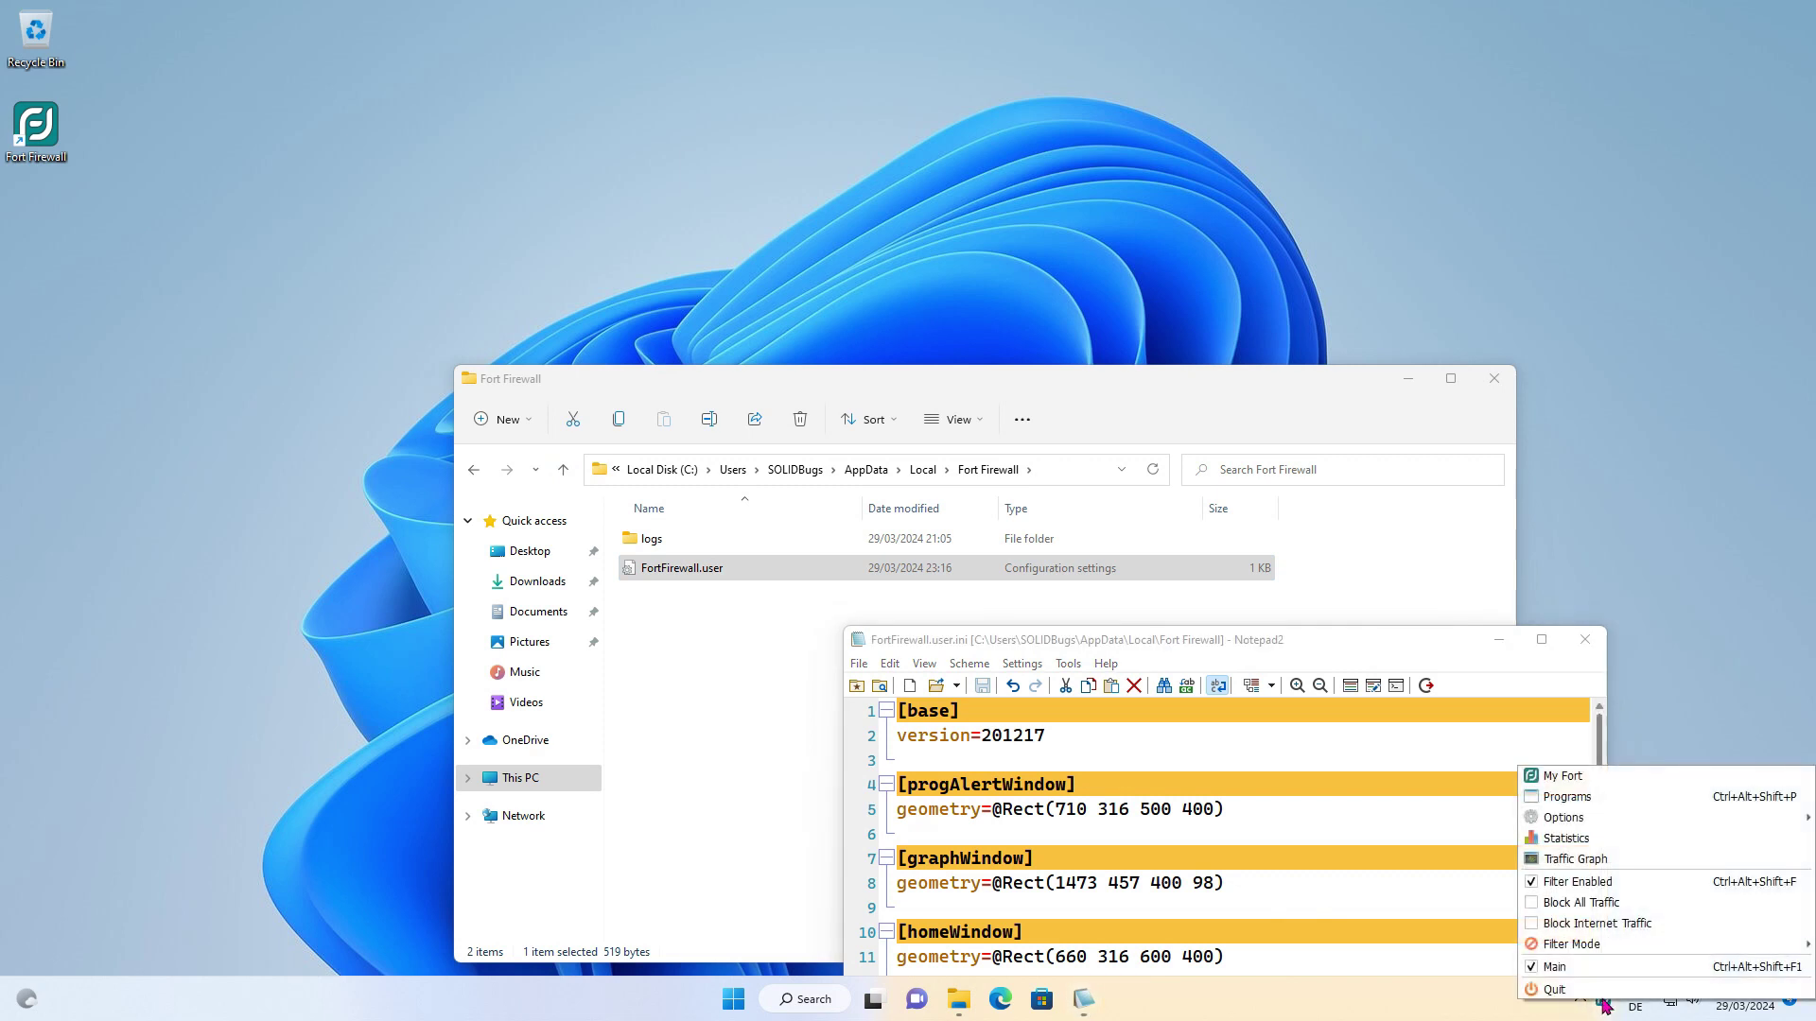
pyautogui.moveTo(1651, 827)
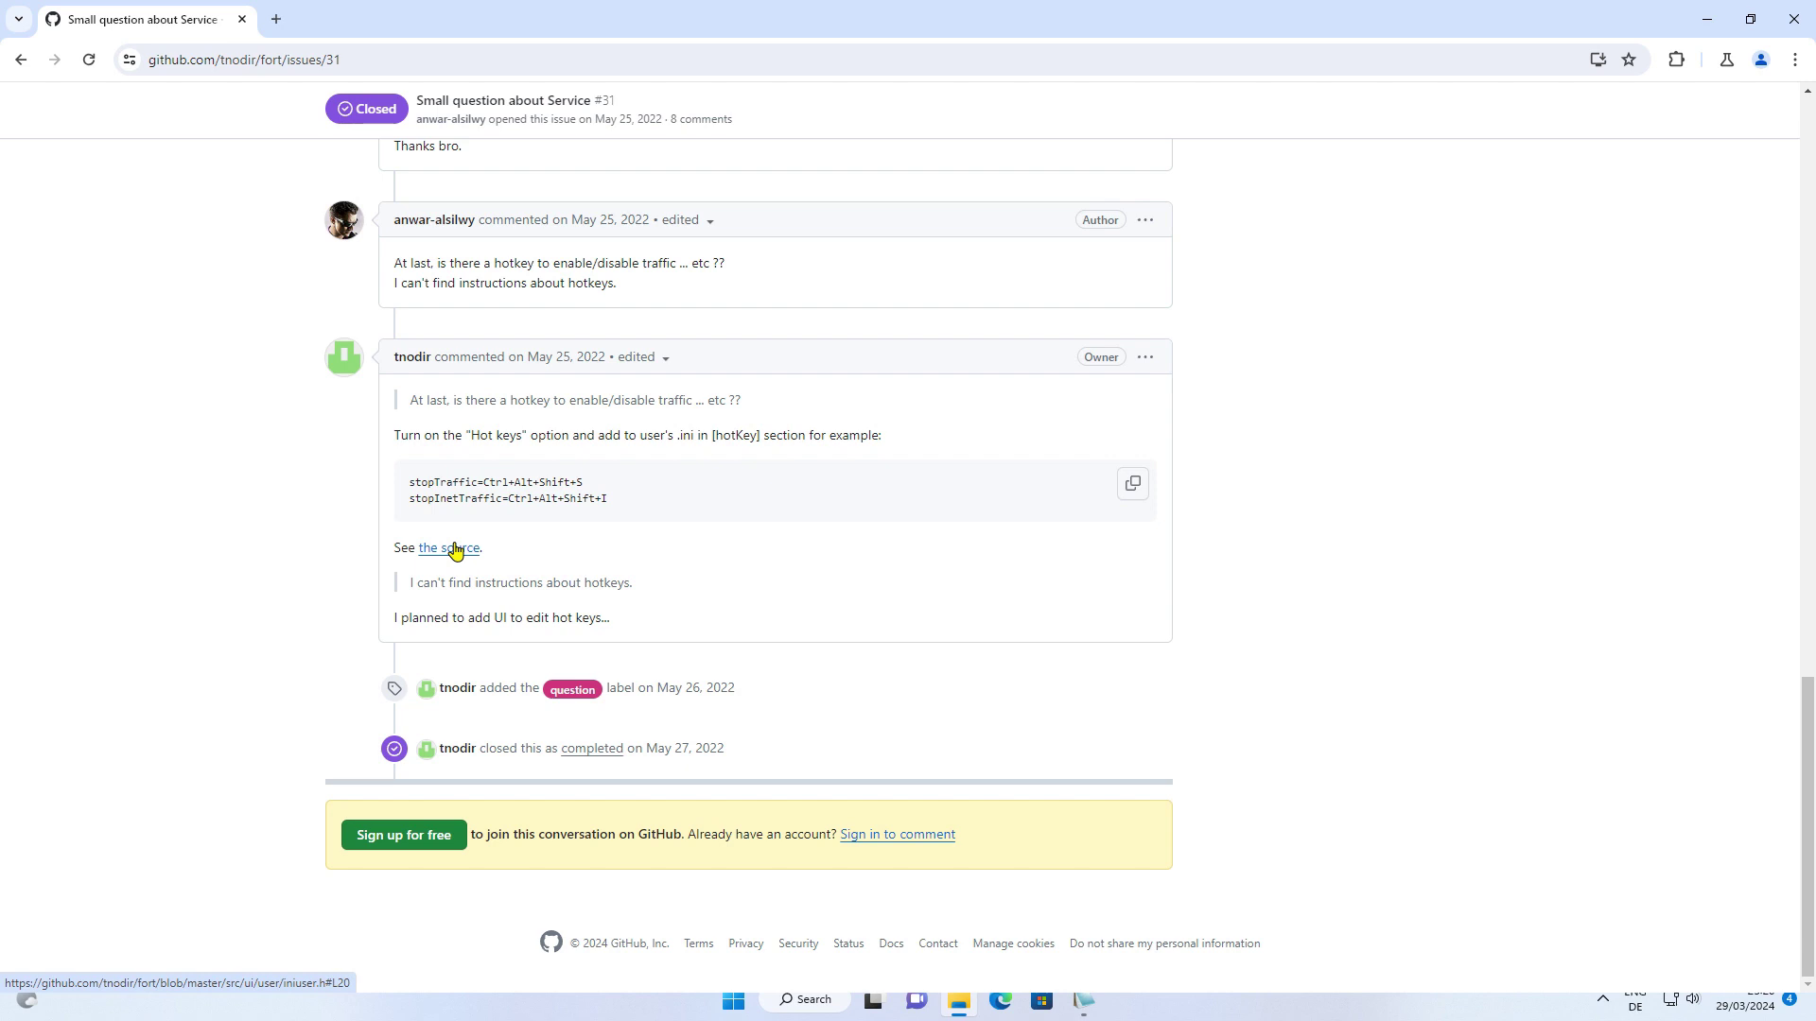
# - Open the iniuser.h source on GitHub and select the key name 'graph' in hotKey/graph
pyautogui.click(454, 548)
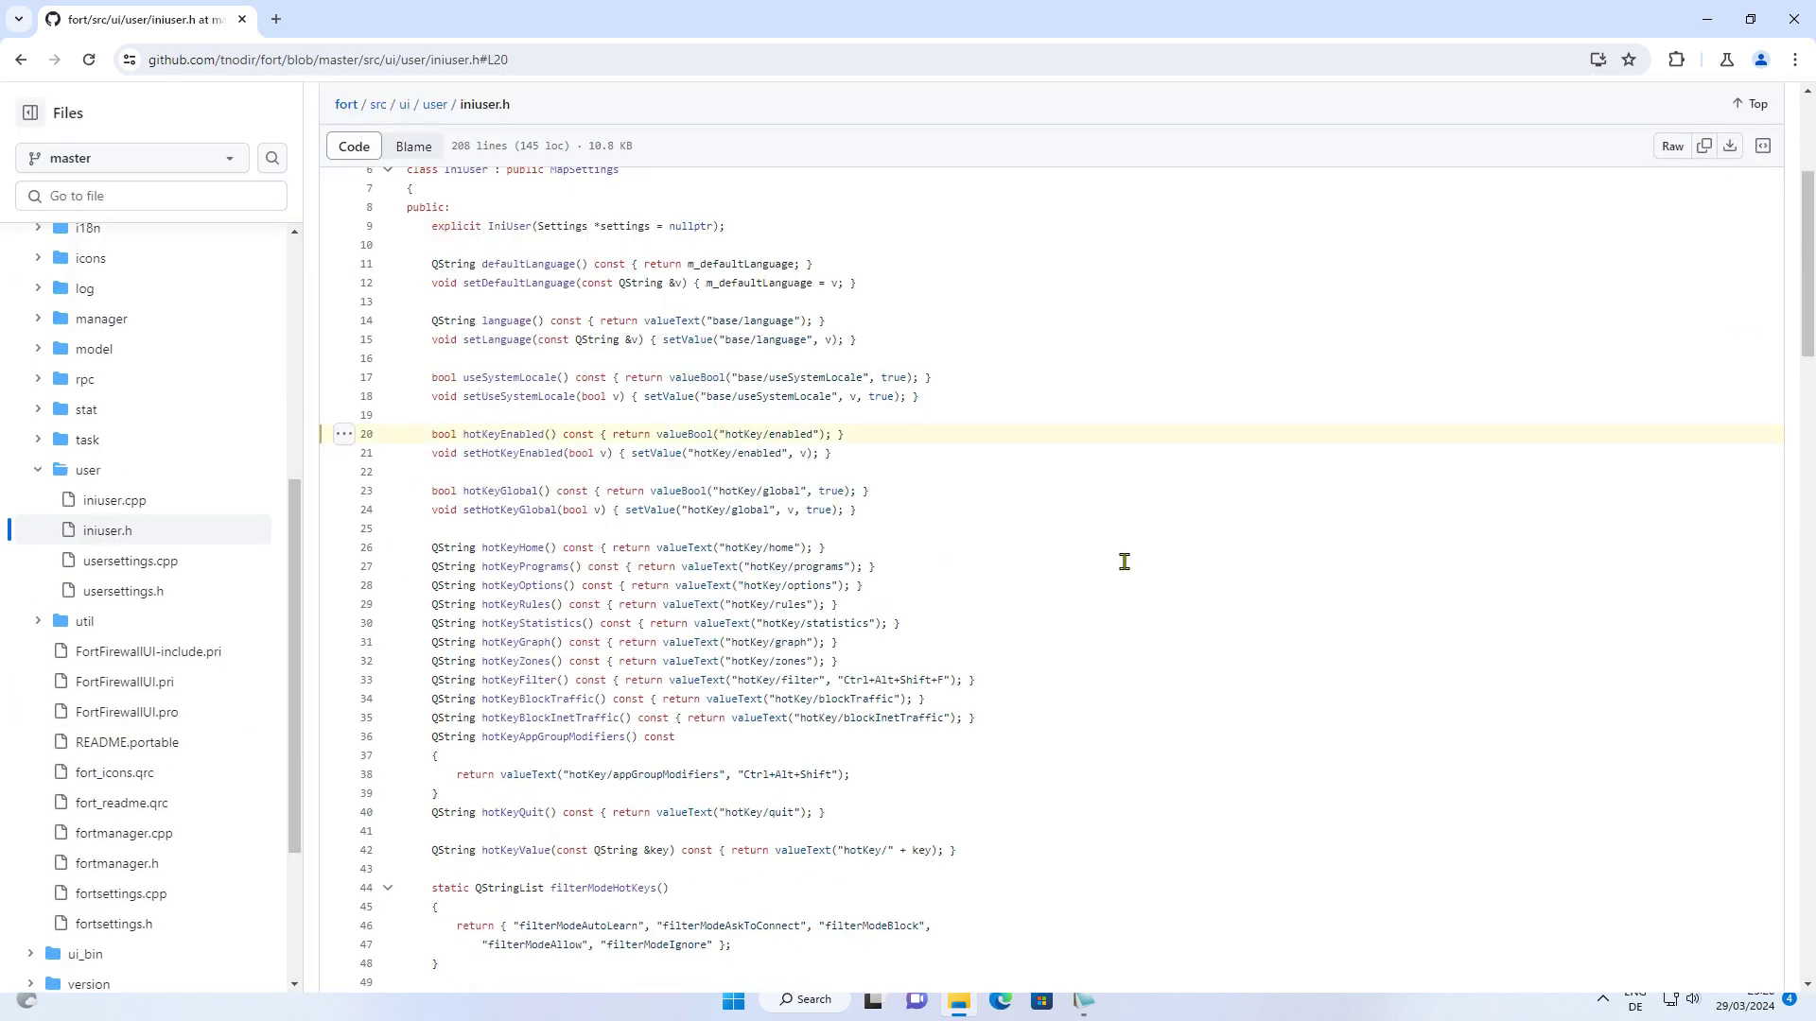
pyautogui.click(787, 645)
pyautogui.moveTo(774, 644); pyautogui.dragTo(806, 644)
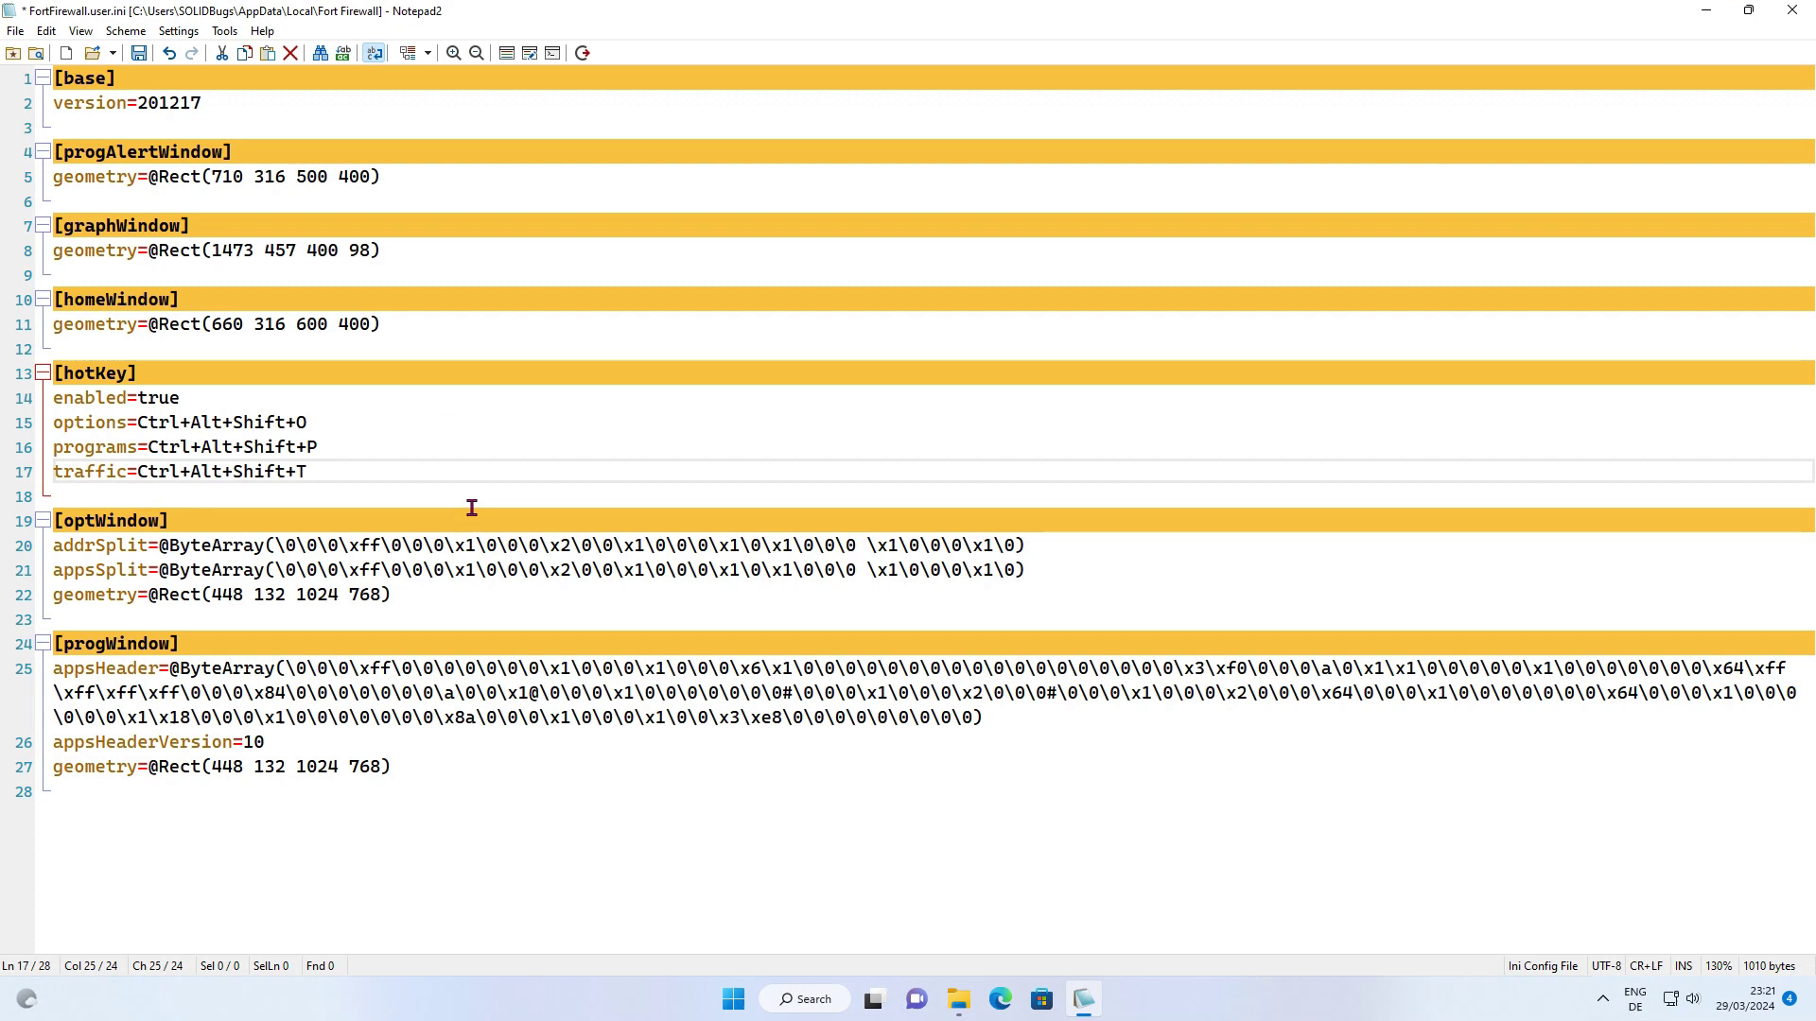
# - Change line 17 to graph=Ctrl+Alt+Shift+T and save FortFirewall.user.ini
pyautogui.moveTo(129, 471); pyautogui.dragTo(57, 473)
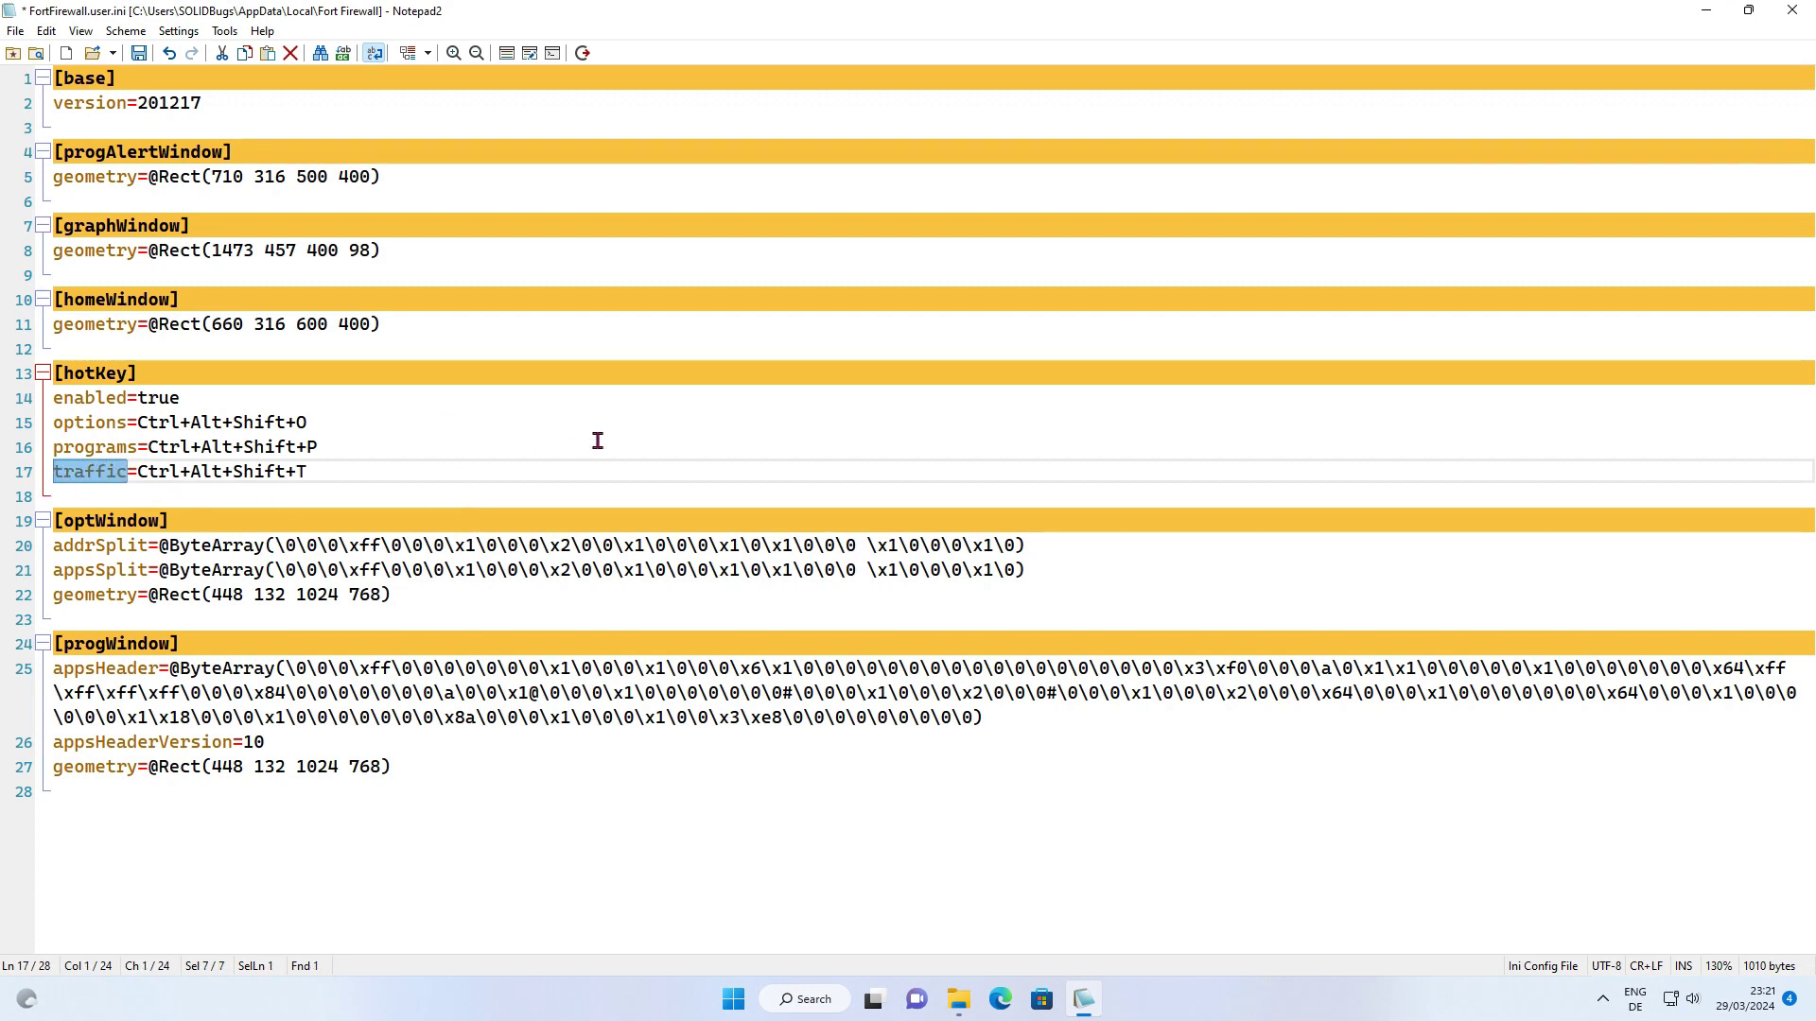
pyautogui.write('graph')
pyautogui.click(581, 478)
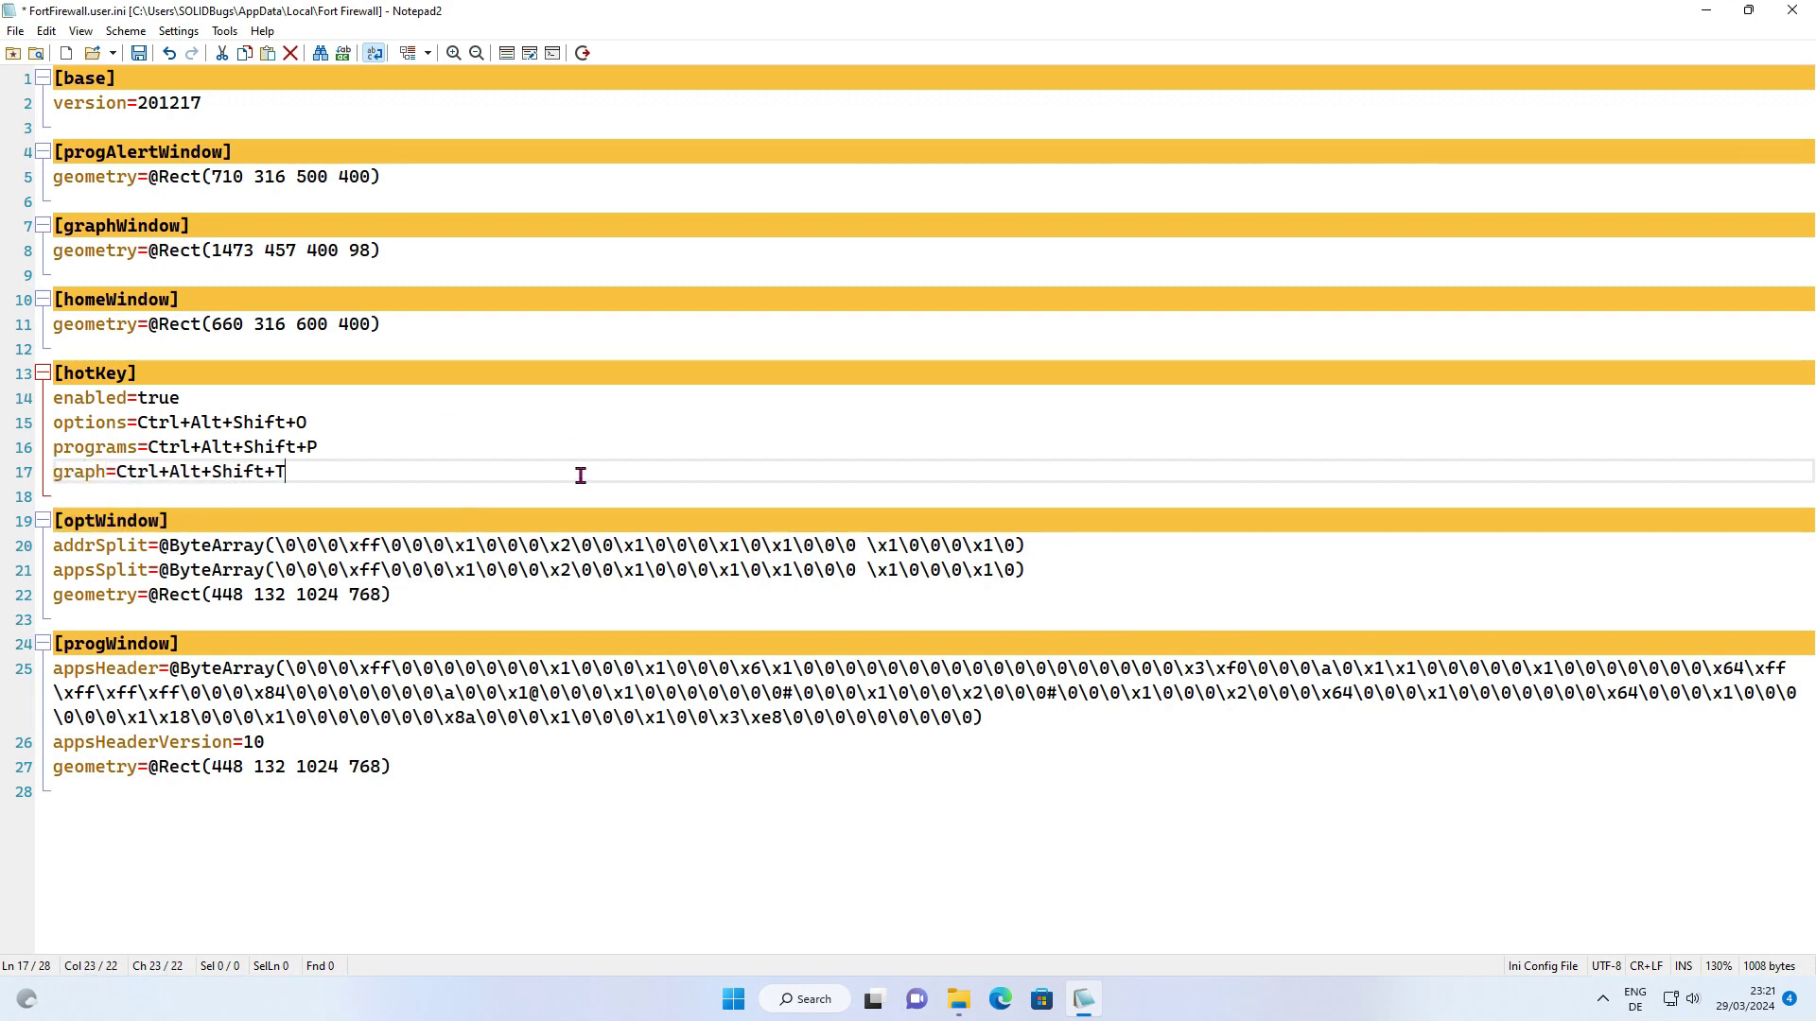
pyautogui.click(138, 55)
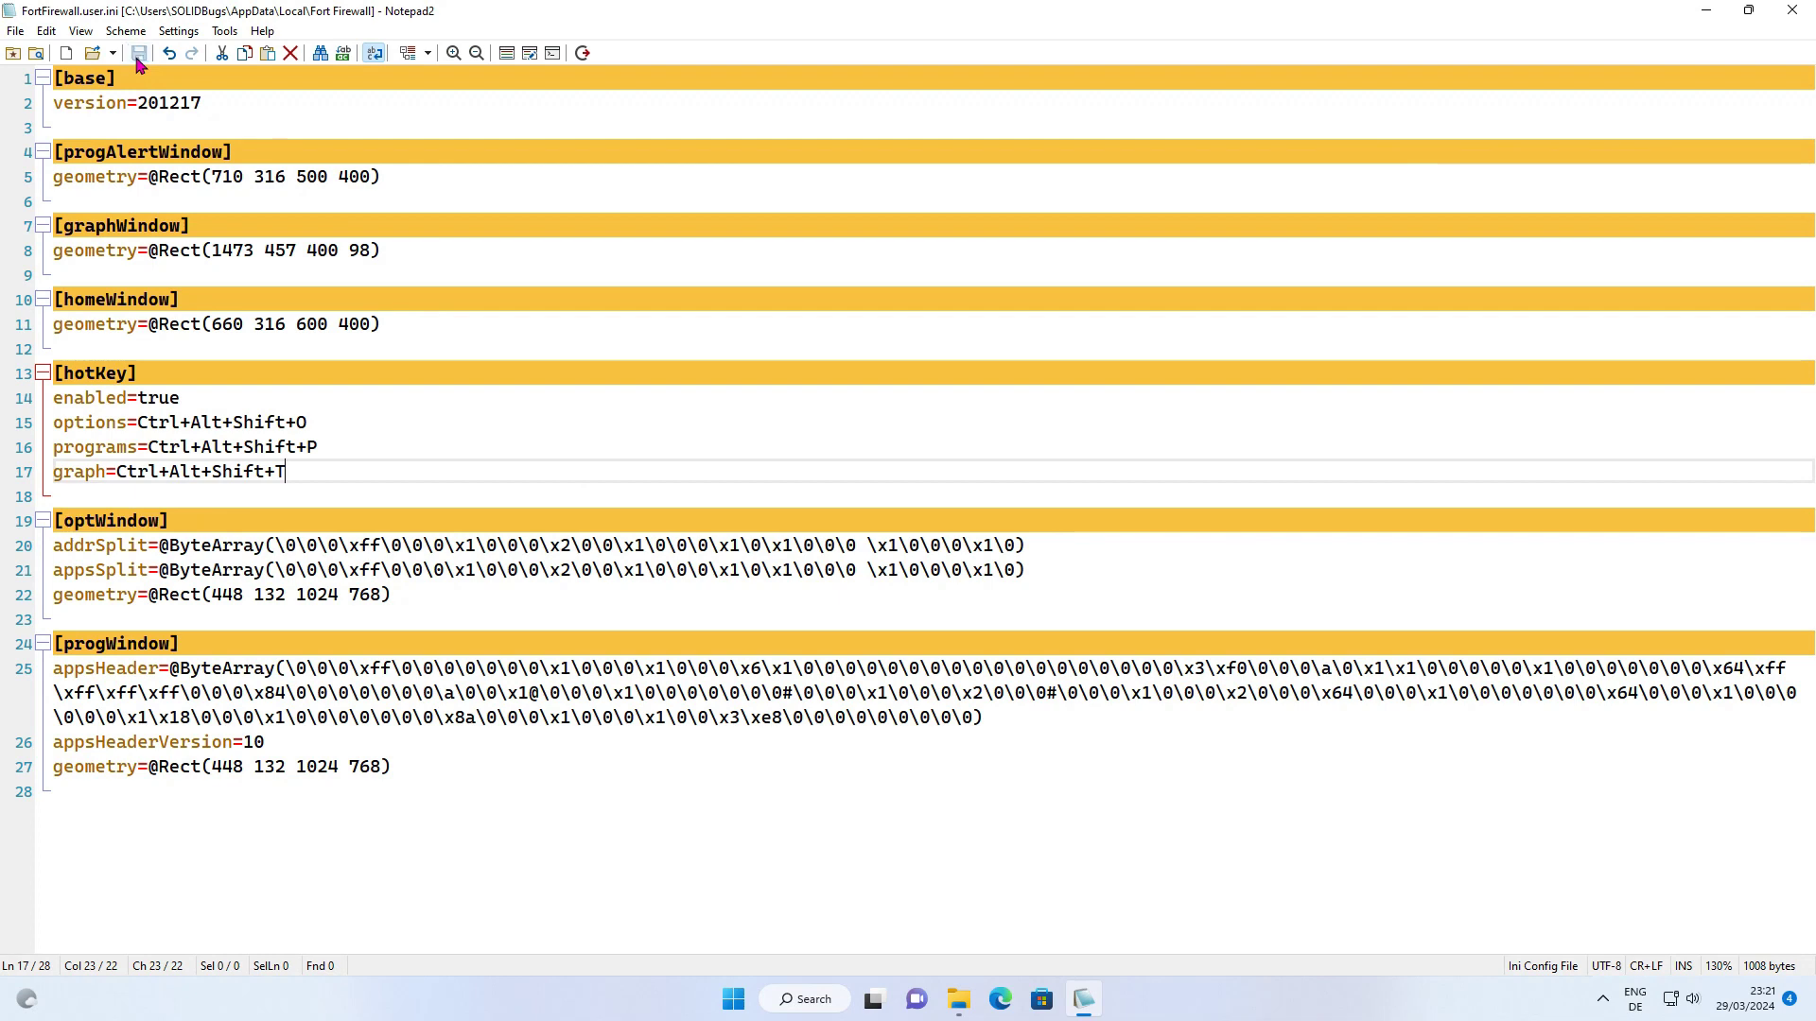
# - Quit Fort Firewall from its tray menu, confirm, and relaunch it from the desktop shortcut
pyautogui.click(1750, 11)
pyautogui.click(1602, 999)
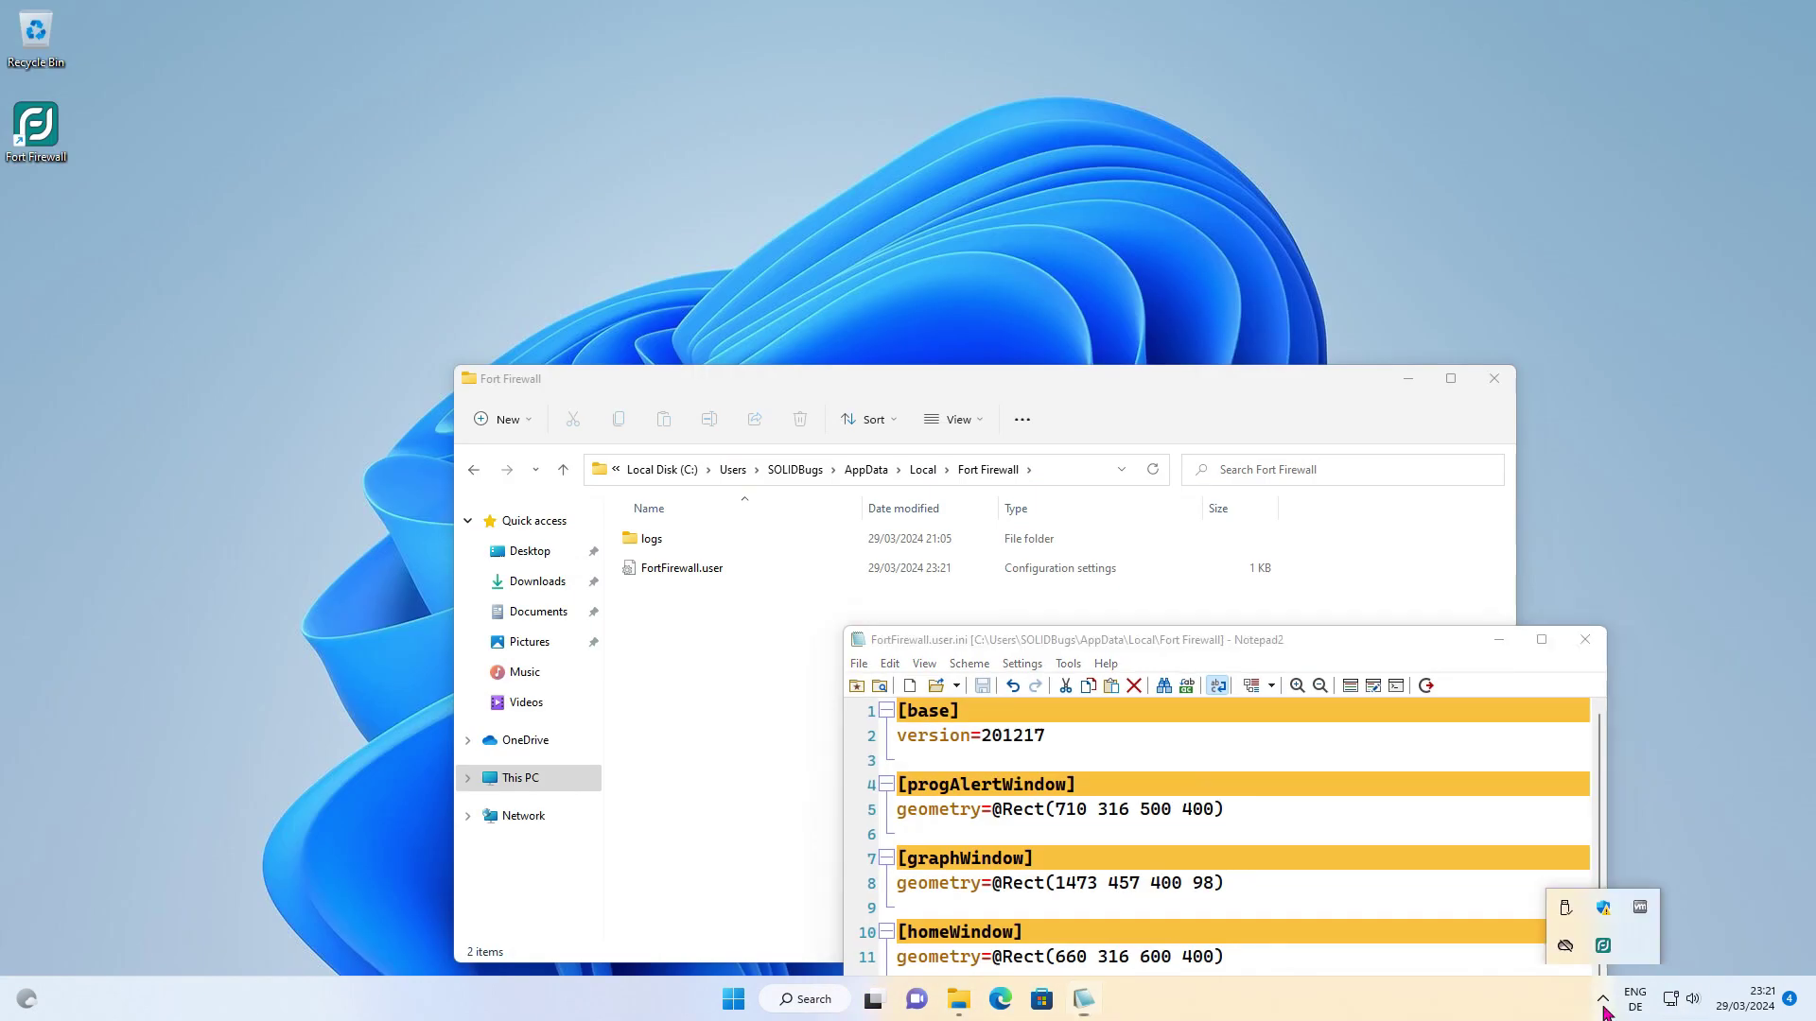
pyautogui.rightClick(1575, 903)
pyautogui.click(1566, 962)
pyautogui.click(922, 509)
pyautogui.doubleClick(38, 132)
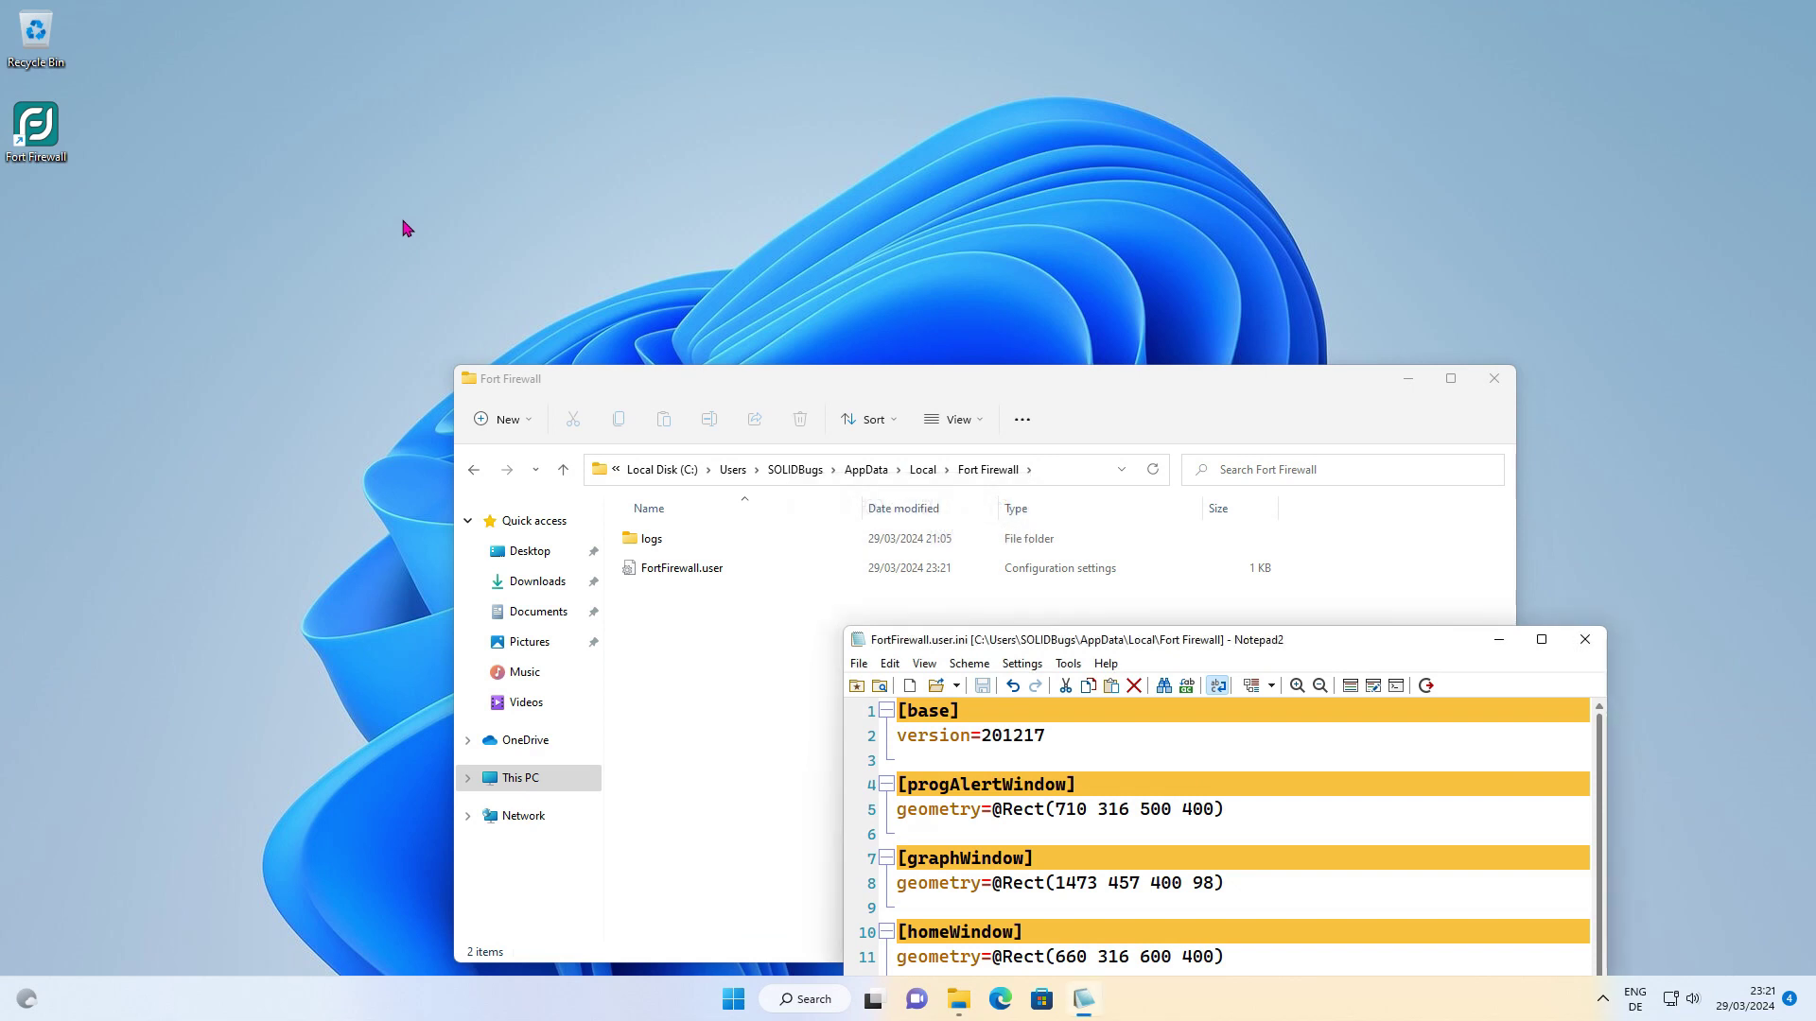
# - Open Traffic Graph from the tray menu and move its window to the top centre
pyautogui.click(1602, 1001)
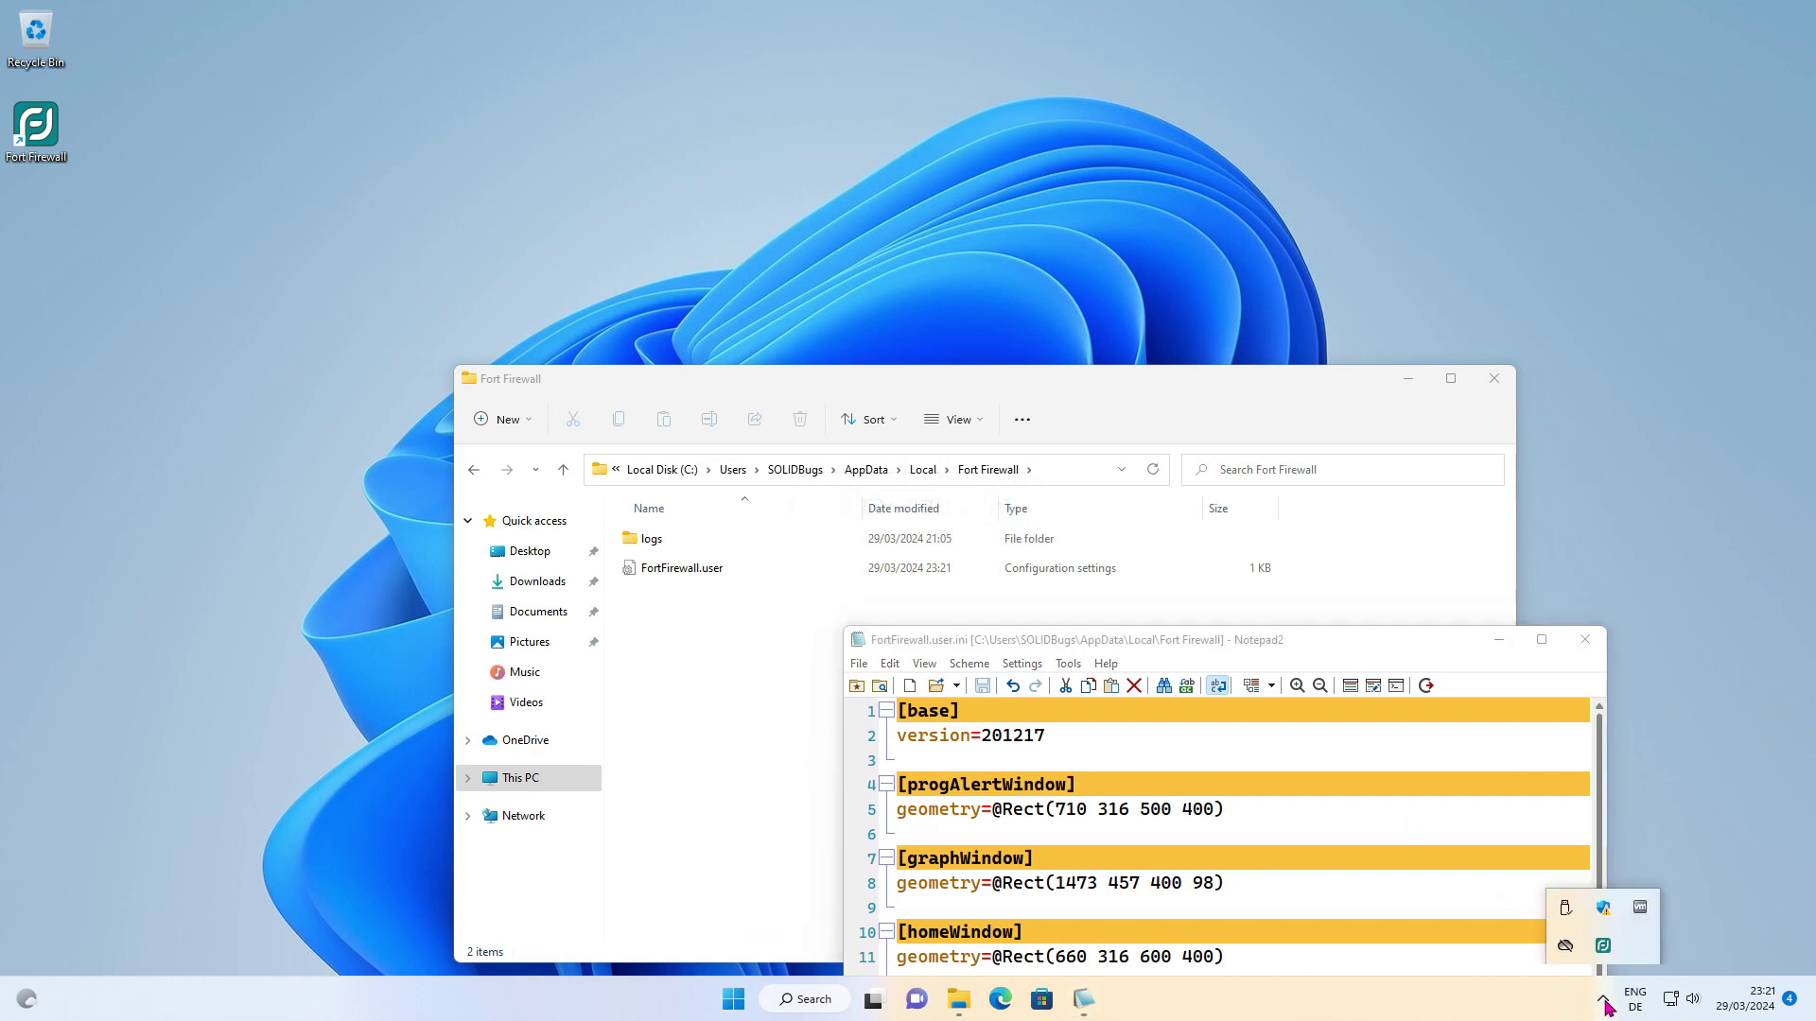
pyautogui.rightClick(1604, 948)
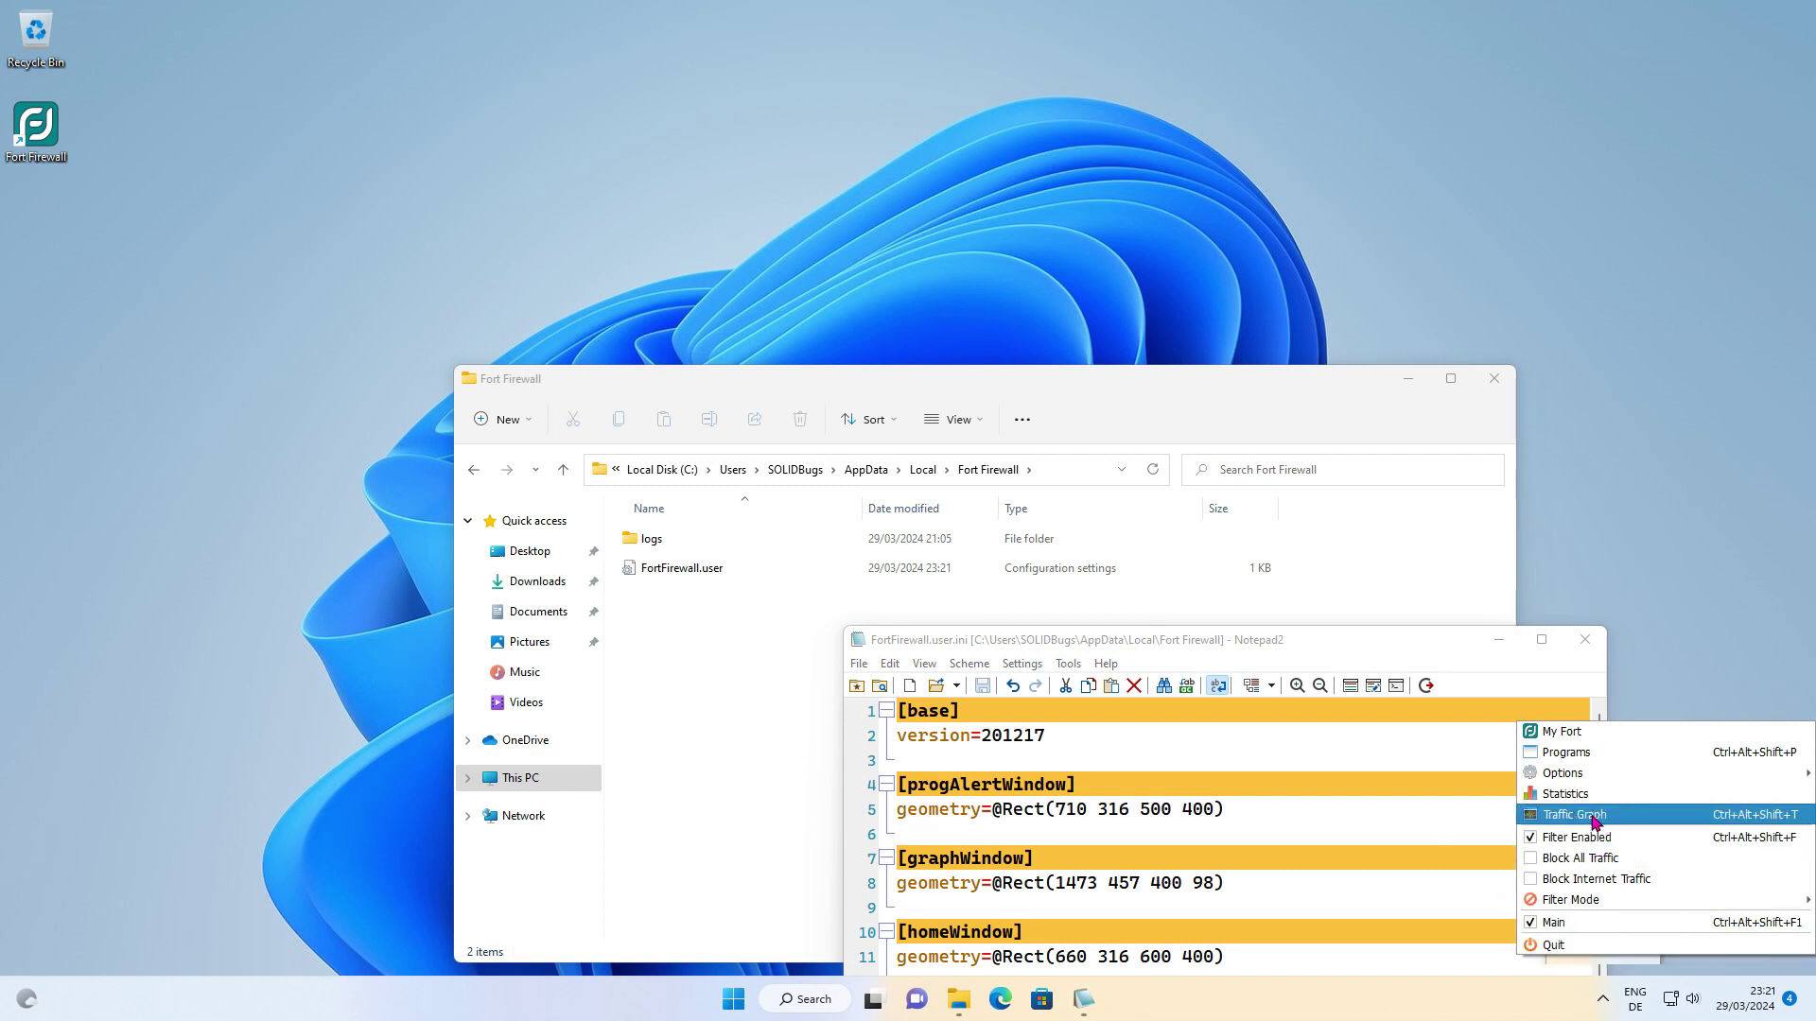
pyautogui.click(824, 210)
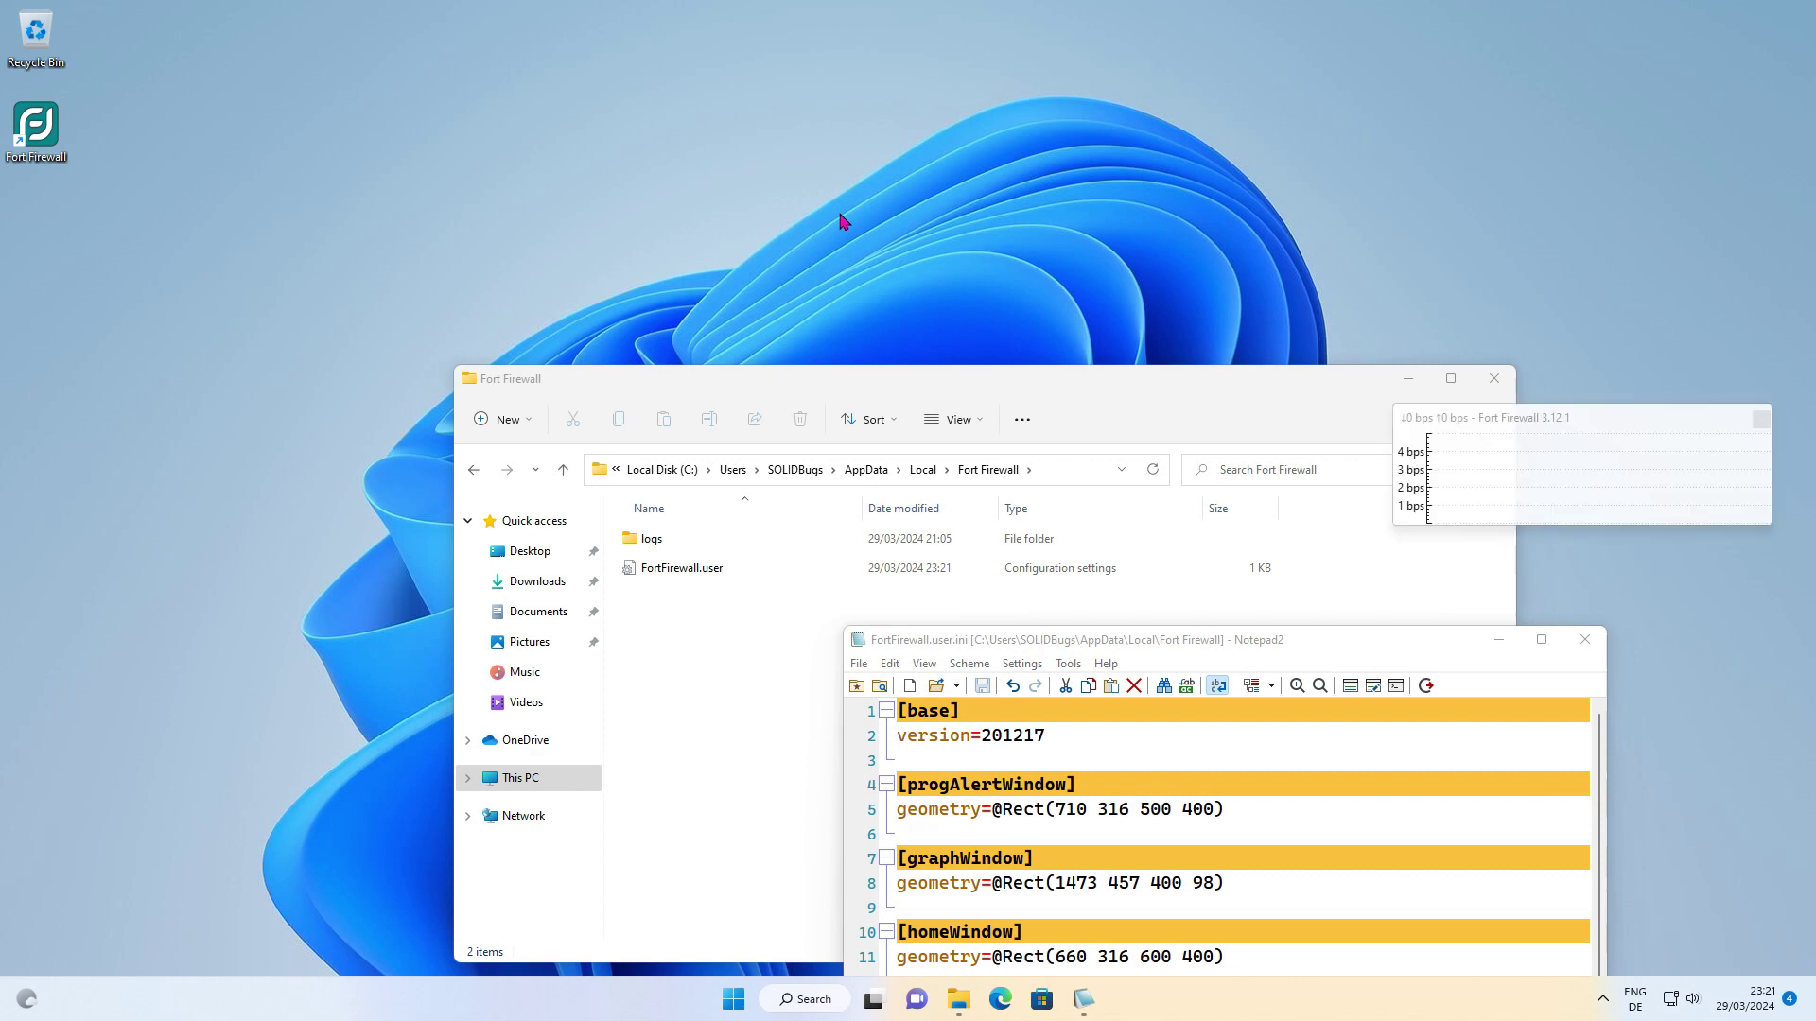
pyautogui.moveTo(1495, 431); pyautogui.dragTo(913, 83)
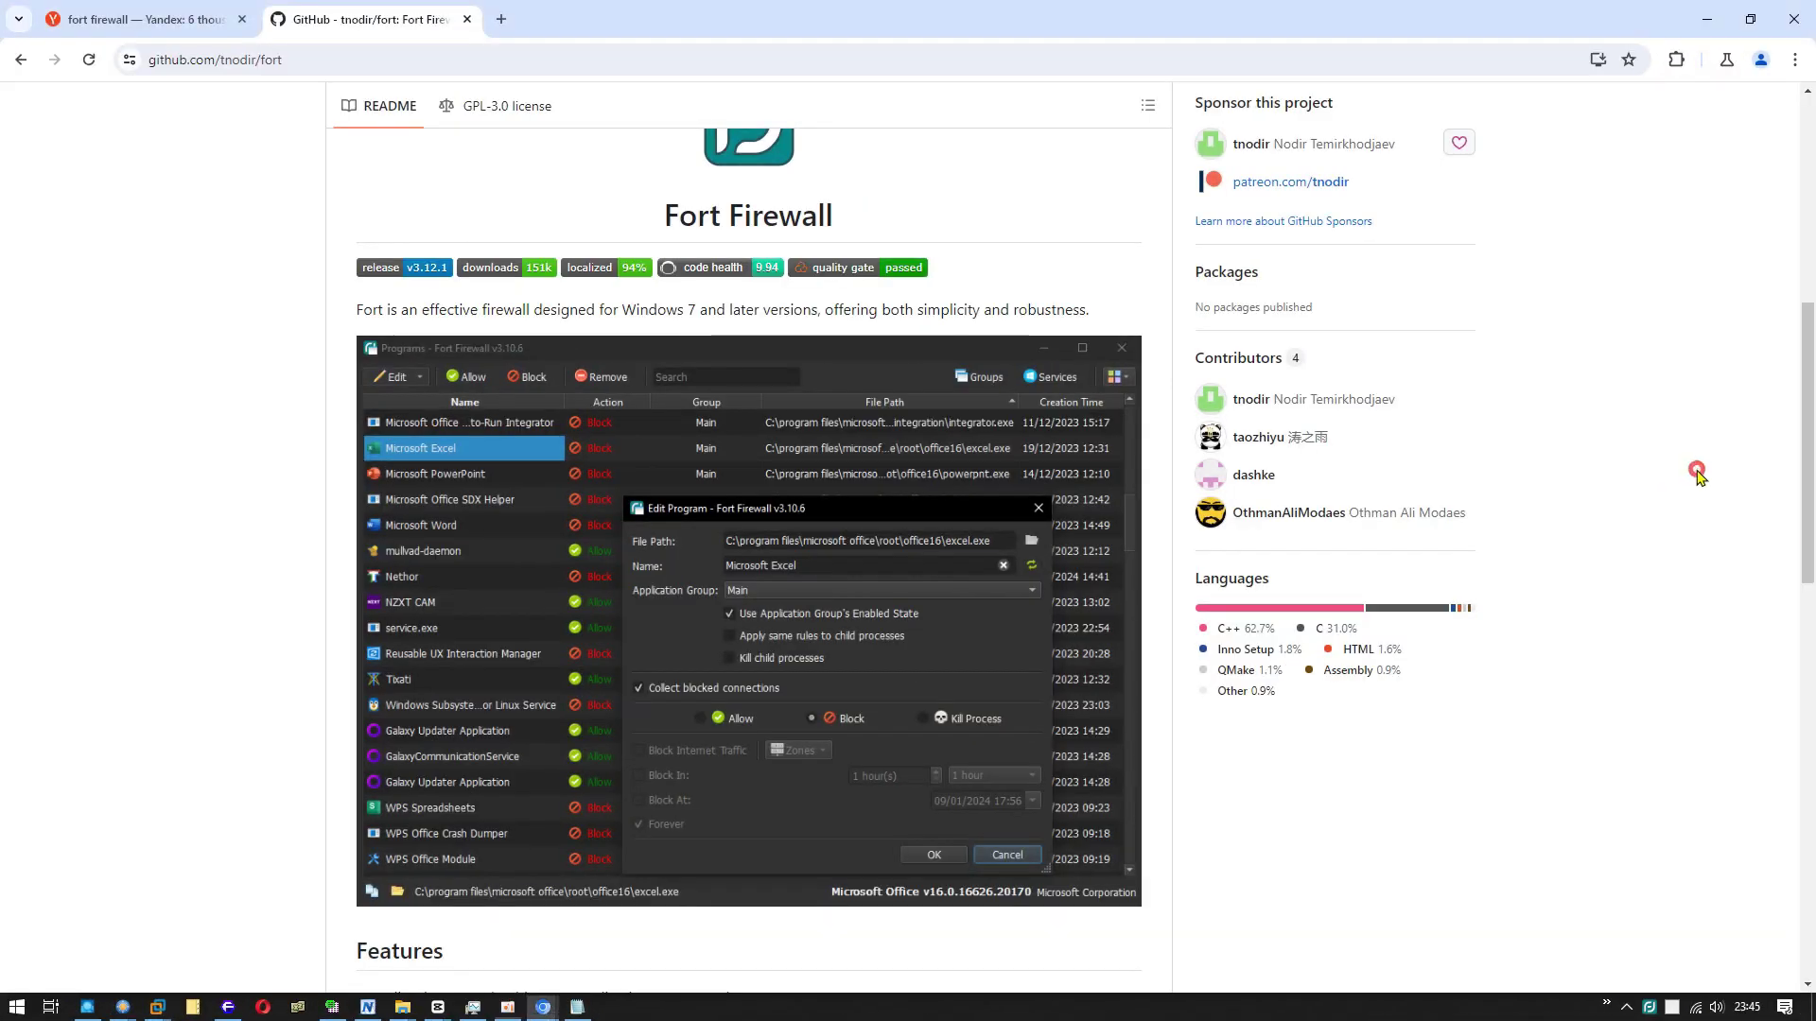
pyautogui.scroll(3, 1700, 478)
pyautogui.scroll(-1, 1699, 480)
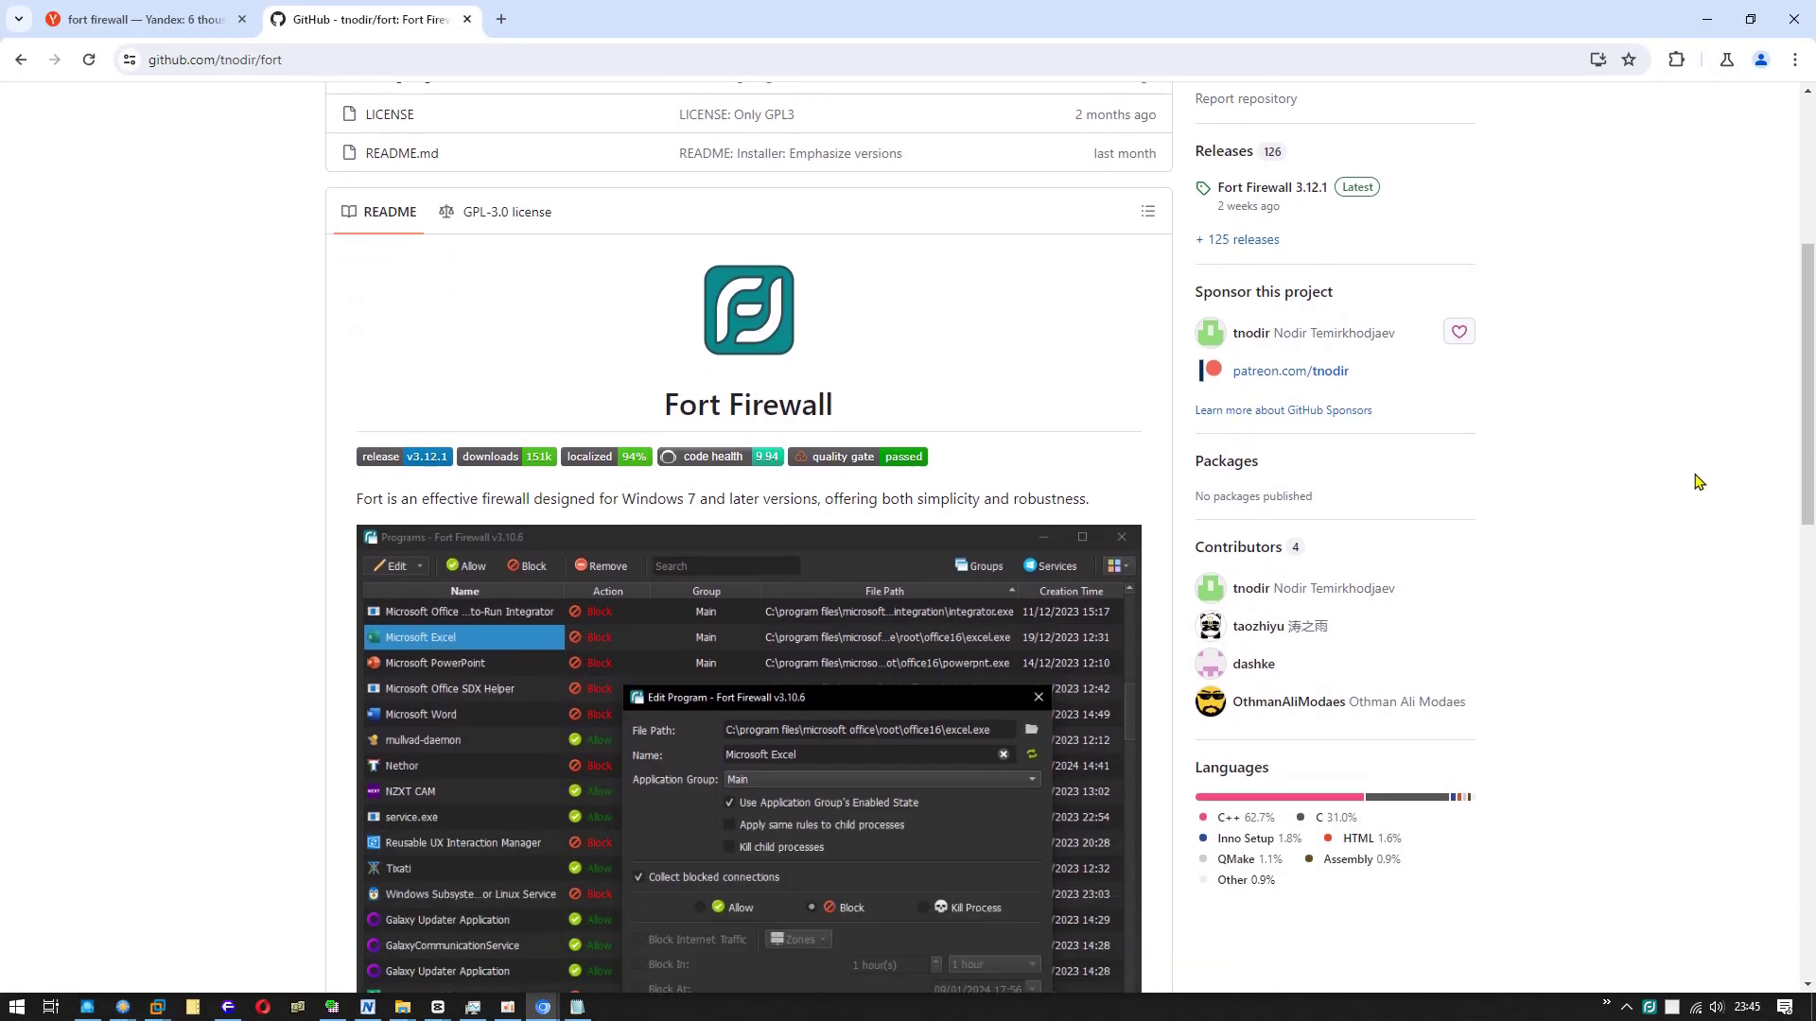
pyautogui.scroll(-3, 1746, 537)
pyautogui.scroll(-8, 1747, 537)
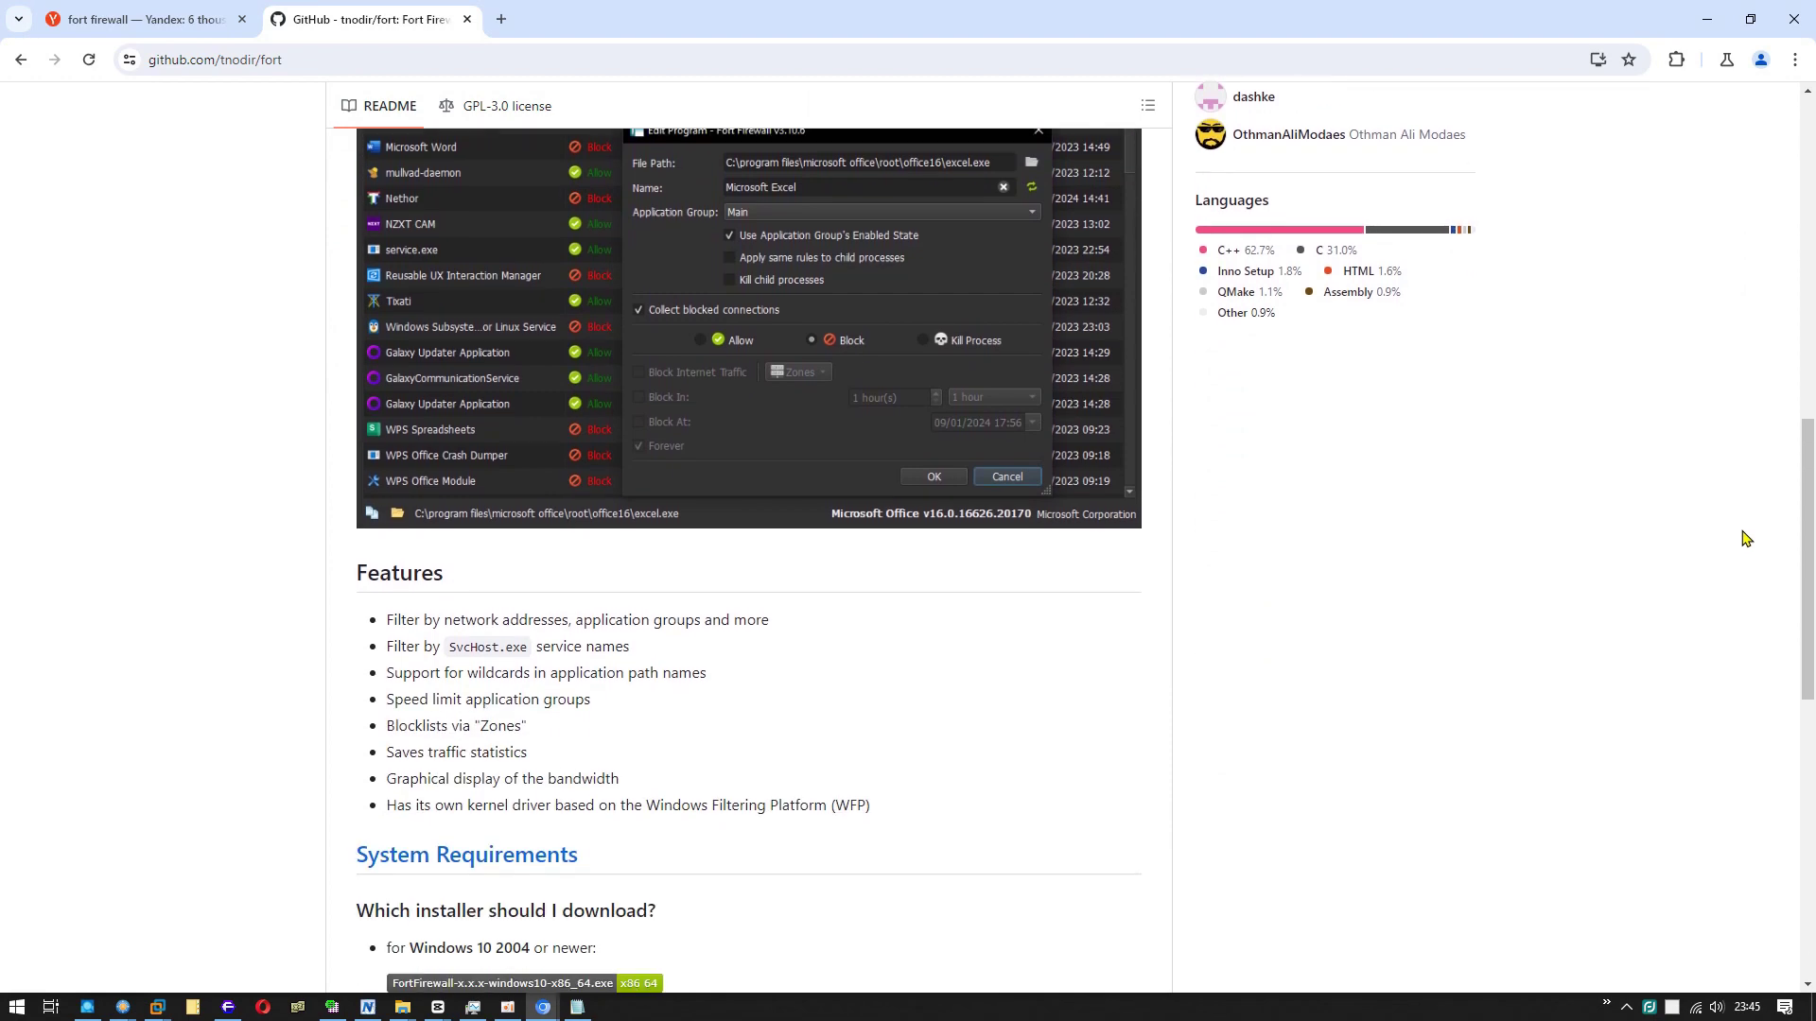
pyautogui.scroll(-5, 1747, 537)
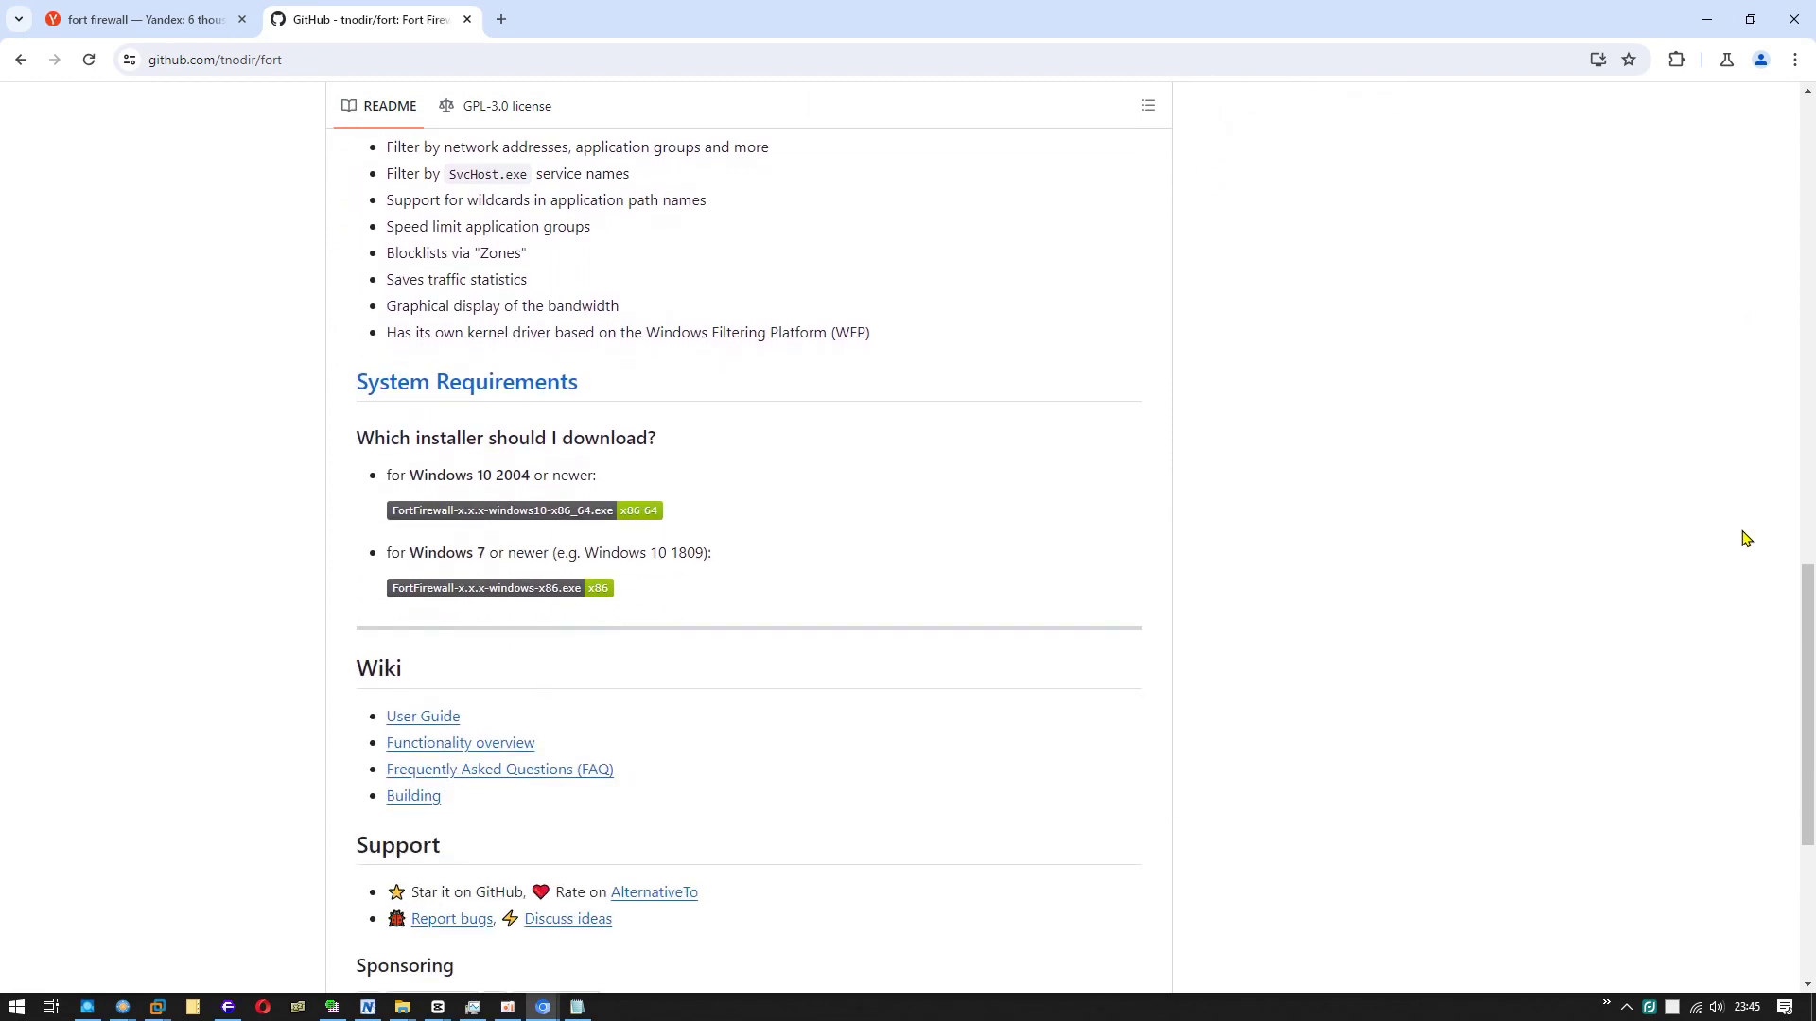